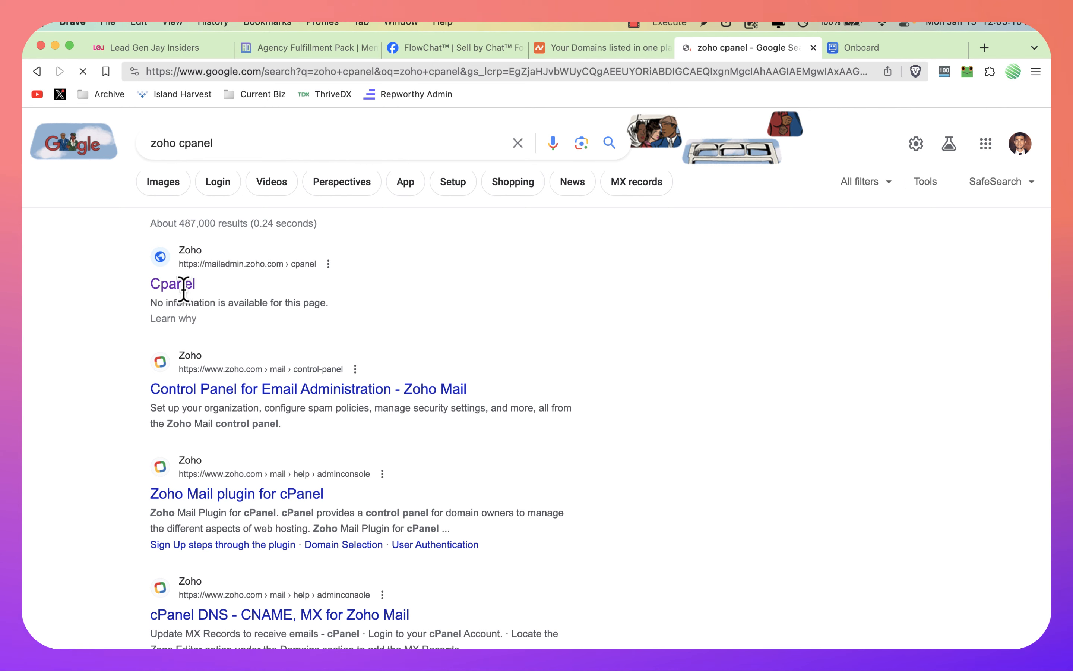
Step: Open the Zoho Cpanel search result and sign in to Zoho Mail with the account email taken from the clipboard history
left_click(180, 284)
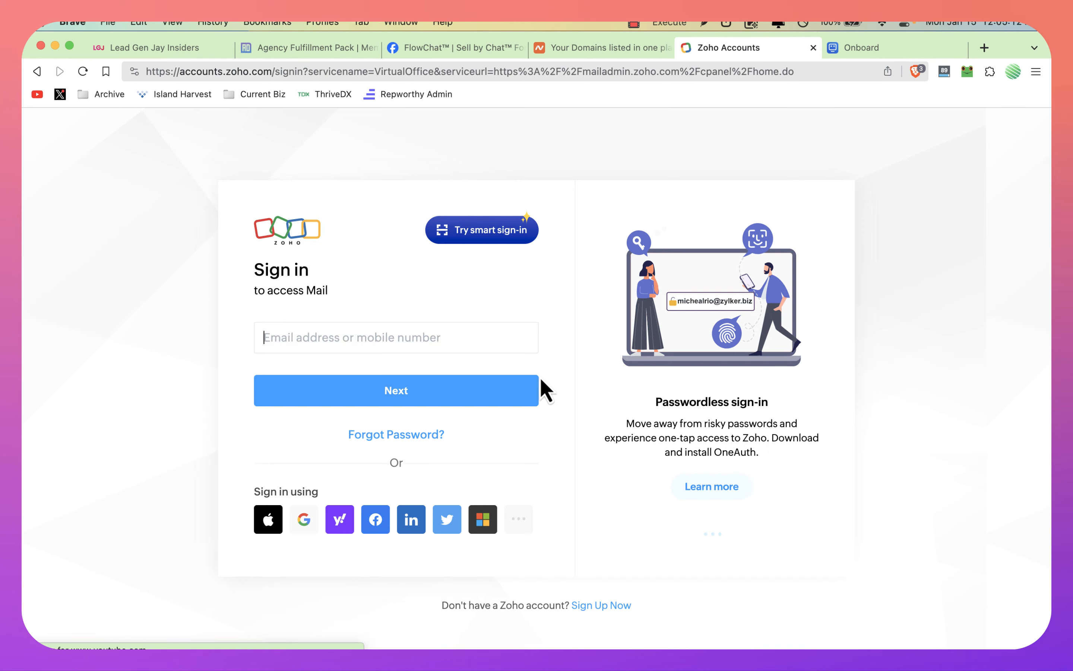
left_click(343, 331)
key("alt+space")
type("cl")
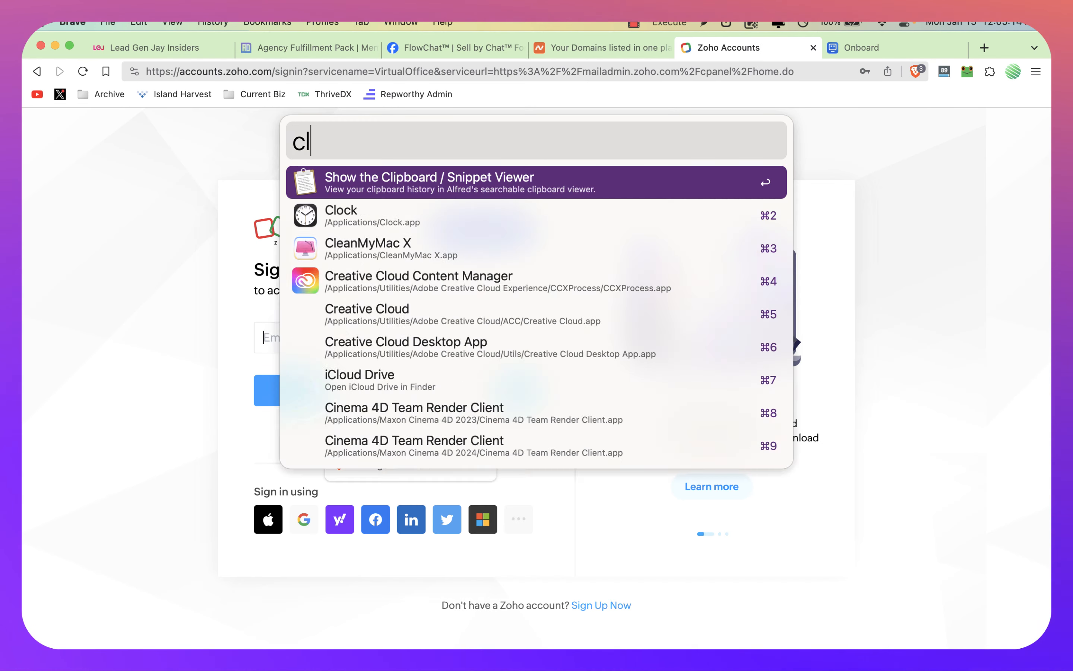
key("Return")
key("Down")
key("Down")
key("Up")
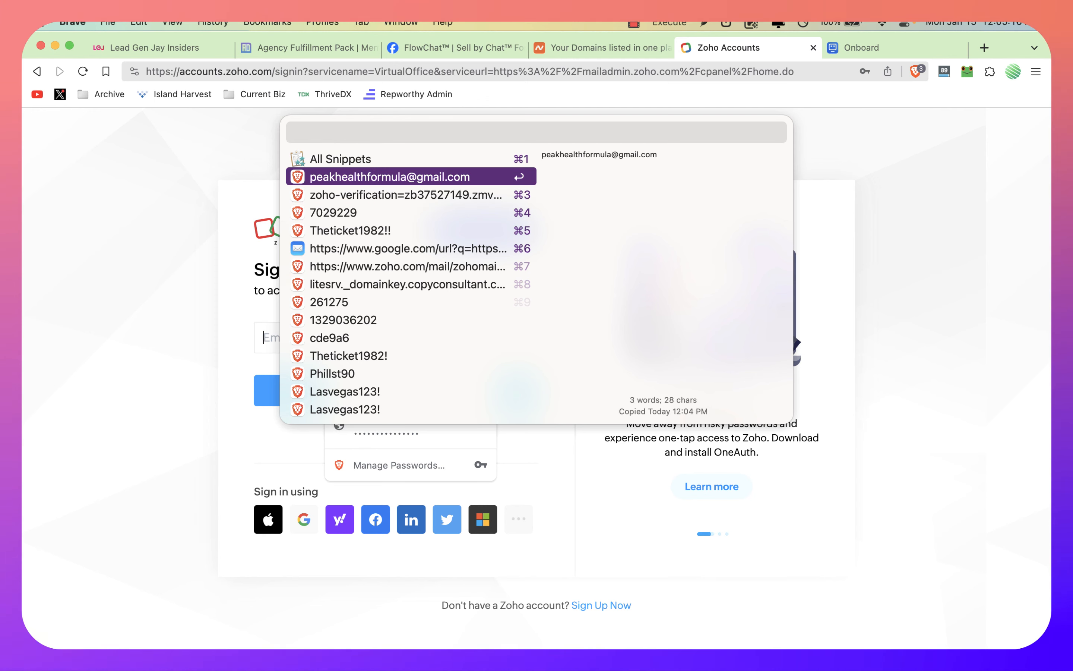
key("Return")
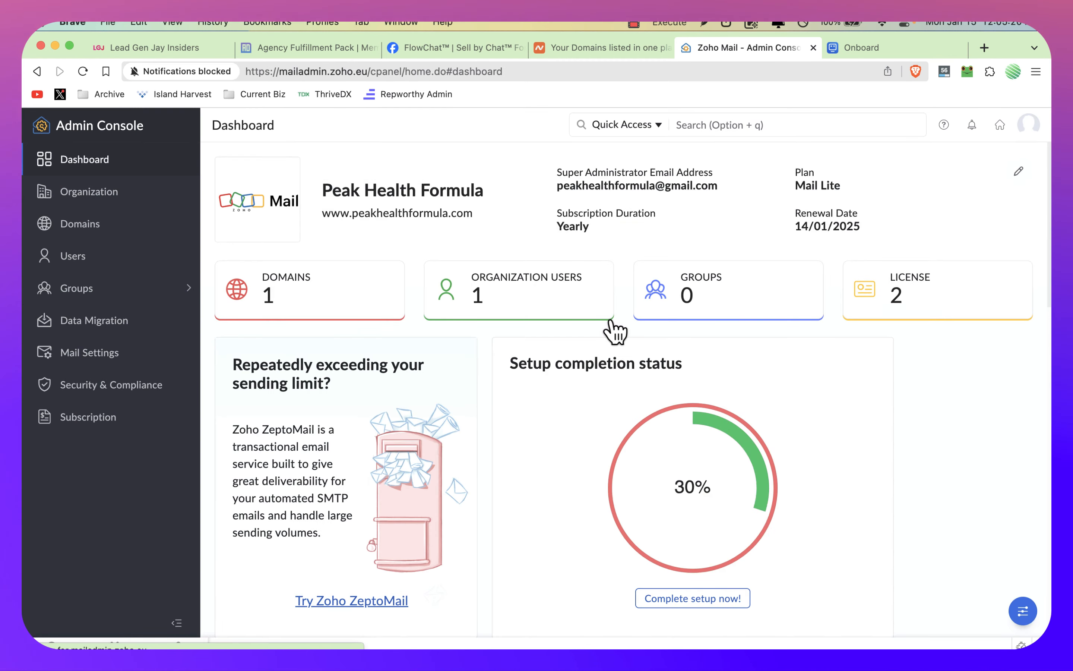
Step: Open the ownership verification for peakhealthformula.com from the domain list and copy its TXT verification value
left_click(72, 227)
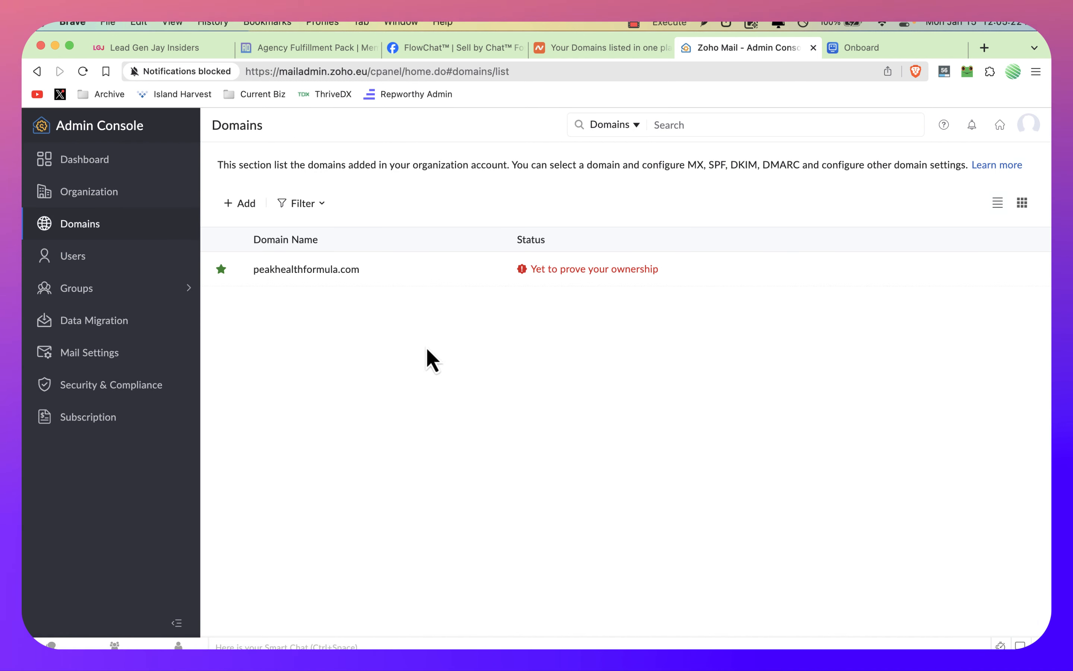
left_click(584, 272)
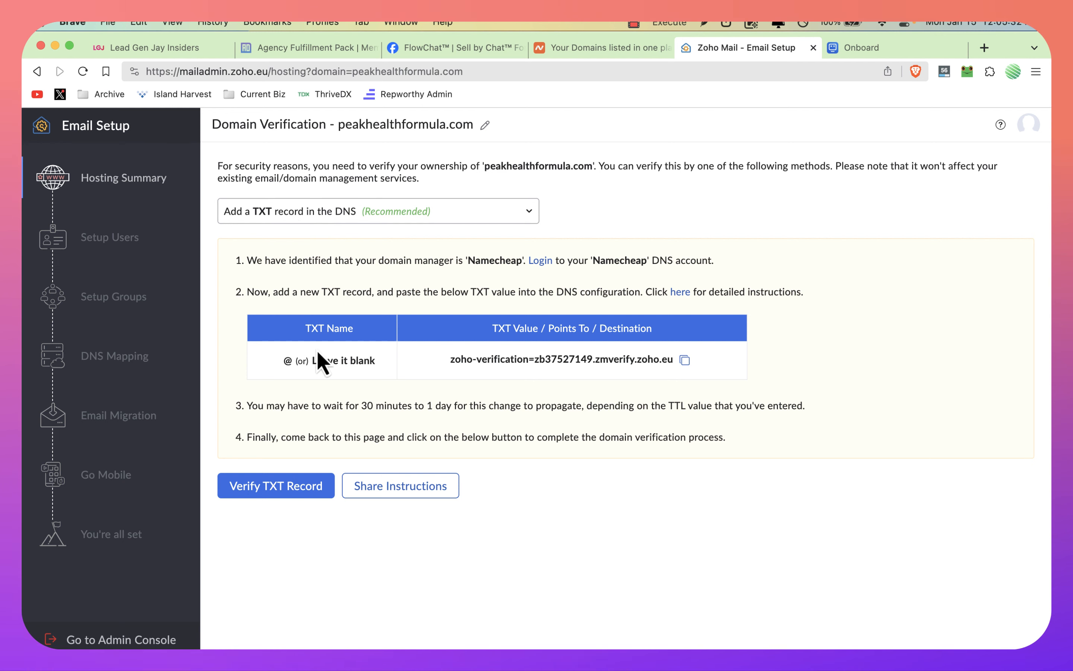
left_click(685, 360)
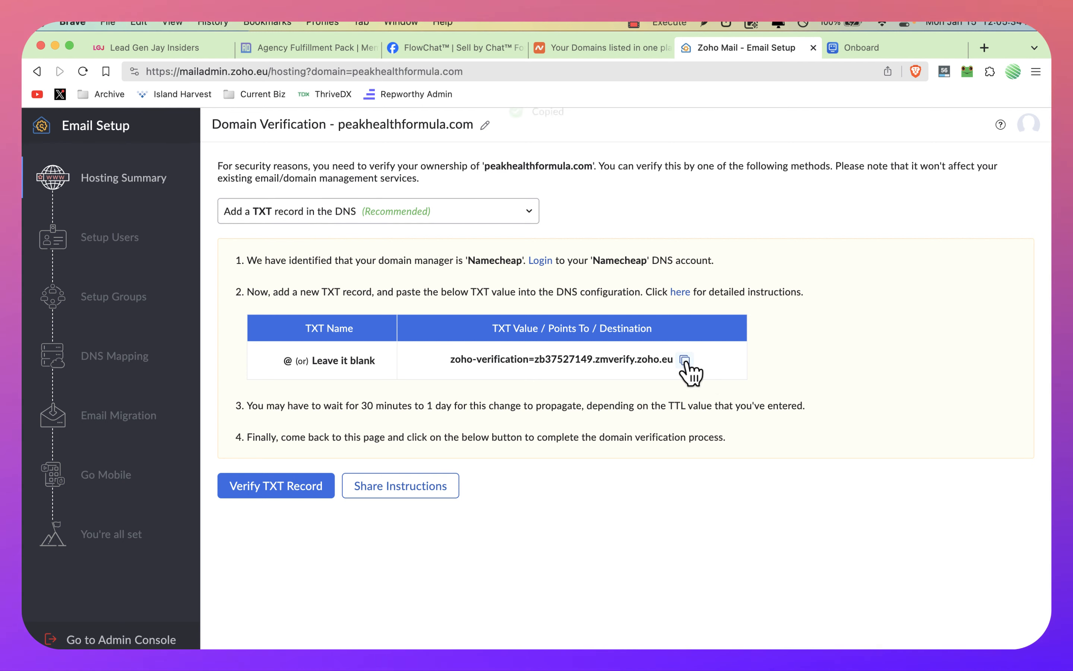
Step: Switch to Namecheap and open the Advanced DNS settings of peakhealthformula.com
key("super+alt+Left")
scroll(358, 366, "down", 3)
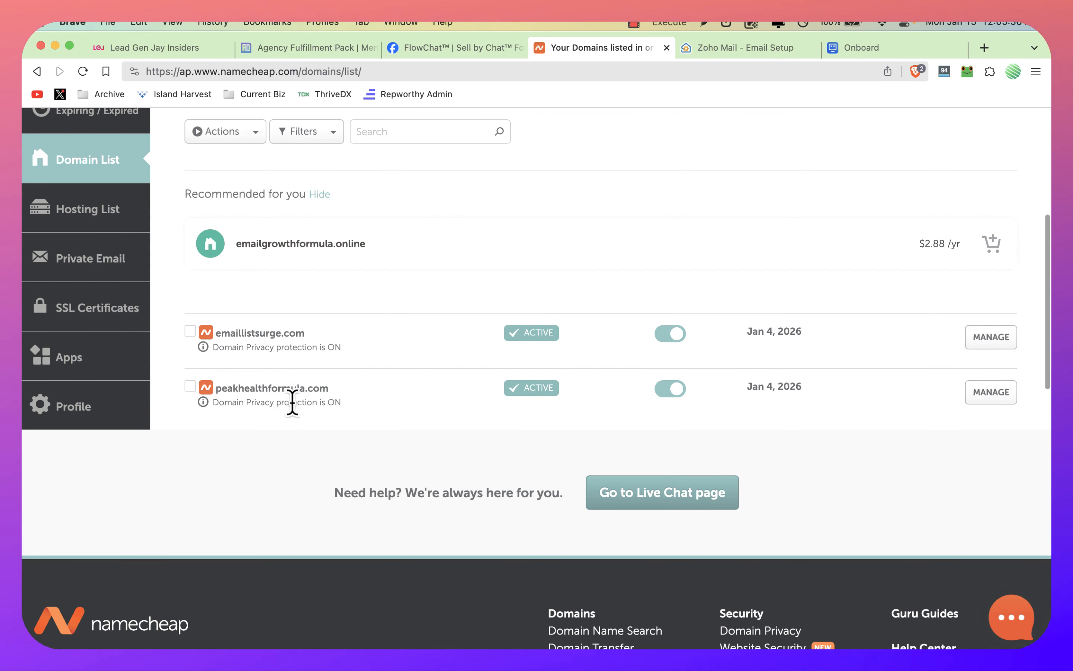
left_click(998, 399)
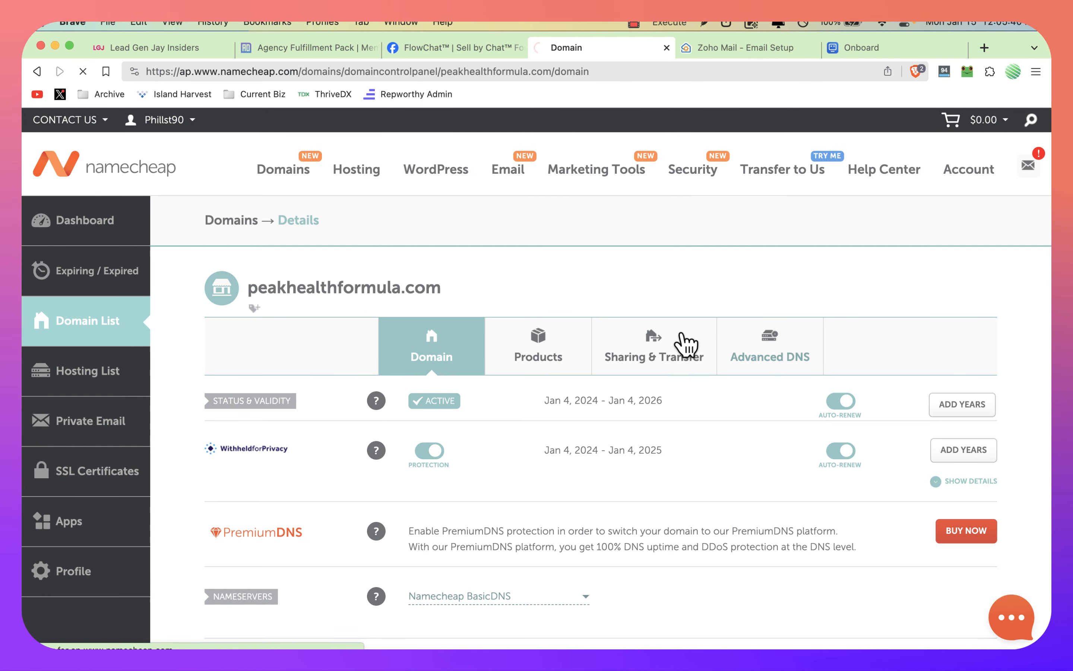
scroll(519, 319, "down", 5)
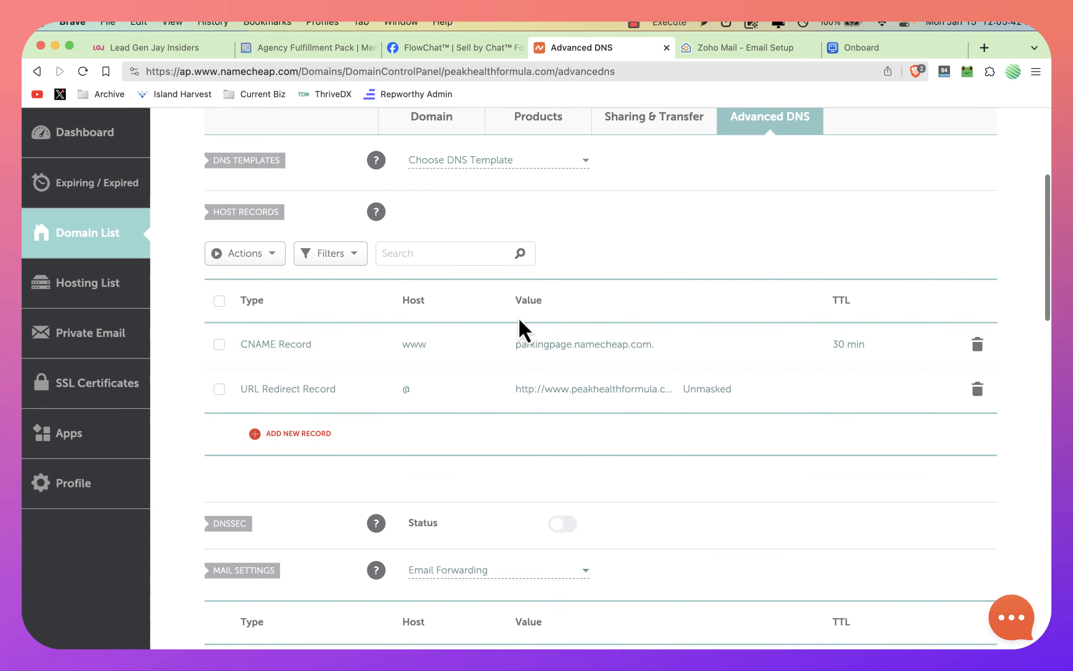
Step: Add a new host record of type TXT Record with @ as its host
left_click(277, 435)
scroll(282, 432, "down", 2)
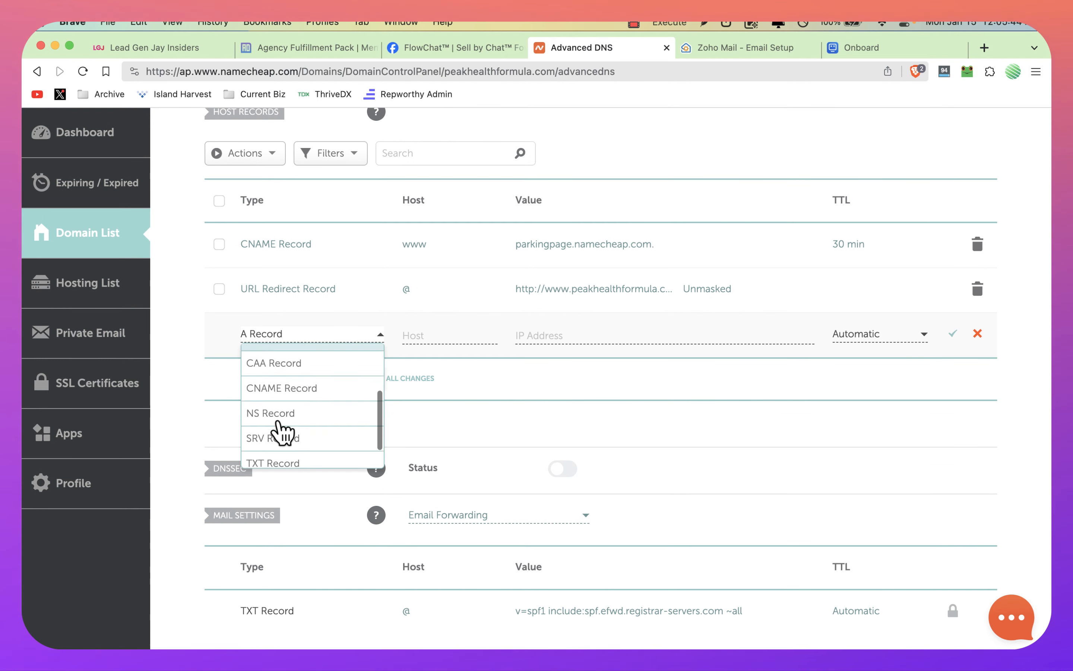
scroll(282, 433, "down", 1)
left_click(270, 438)
left_click(422, 335)
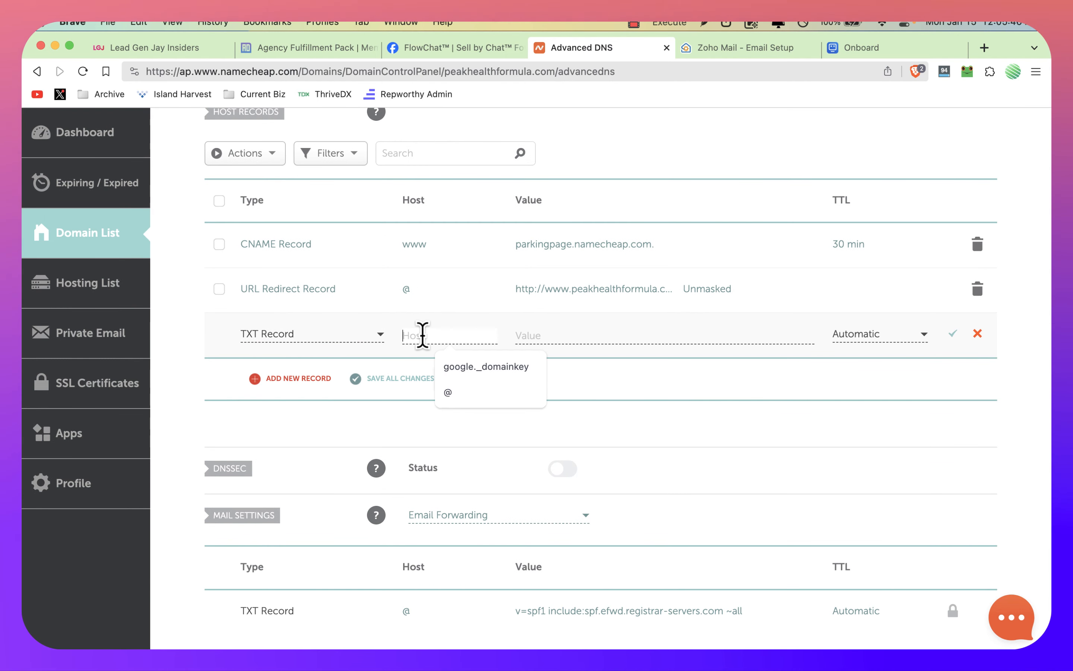
type("@")
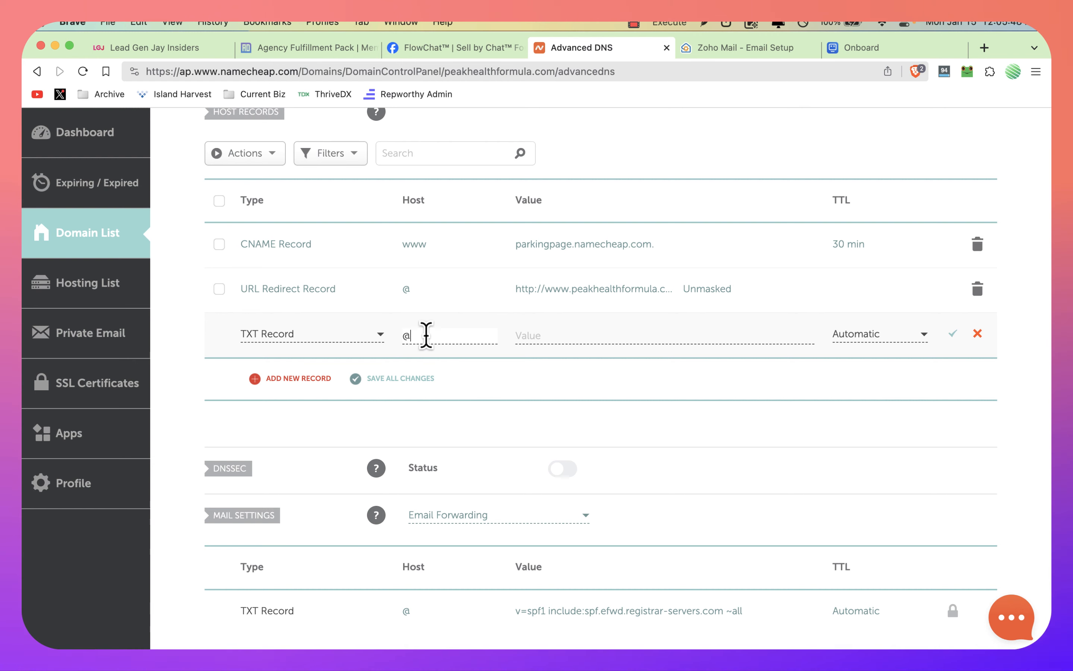
Step: Paste the copied Zoho verification code as the new TXT record's value and save the record
scroll(426, 335, "up", 5)
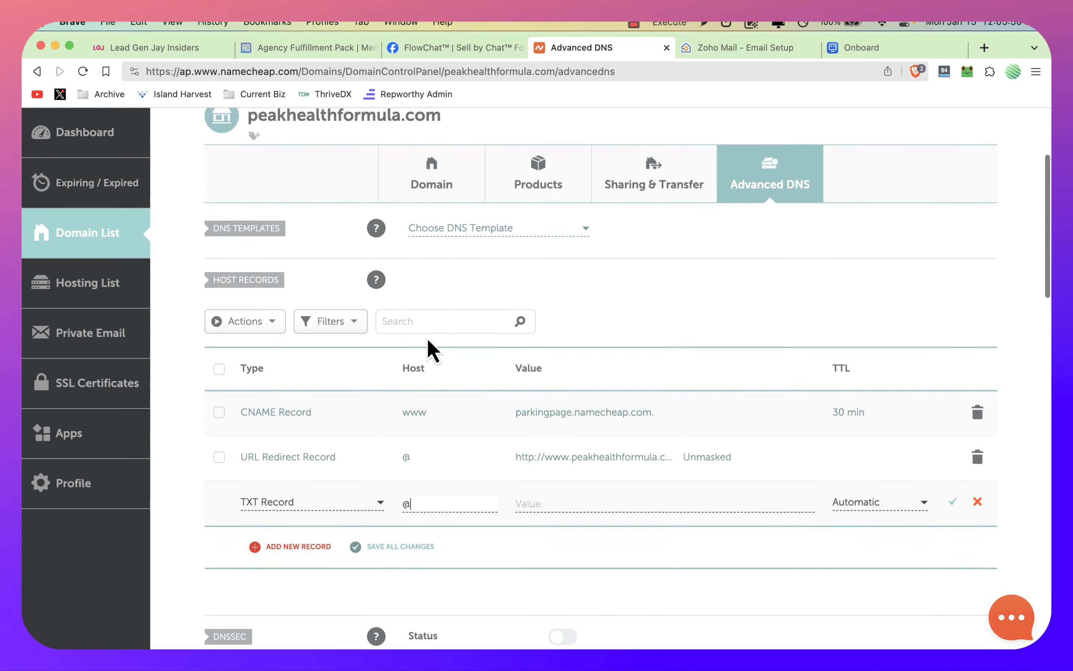
scroll(433, 350, "up", 5)
scroll(462, 290, "down", 6)
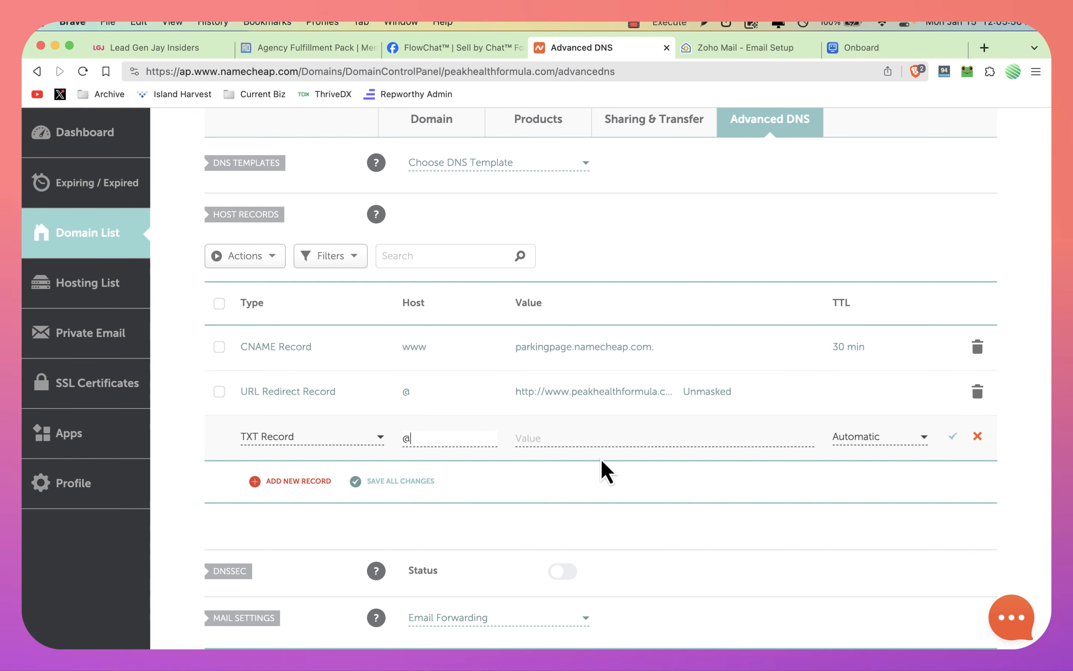
scroll(602, 461, "down", 1)
left_click(546, 433)
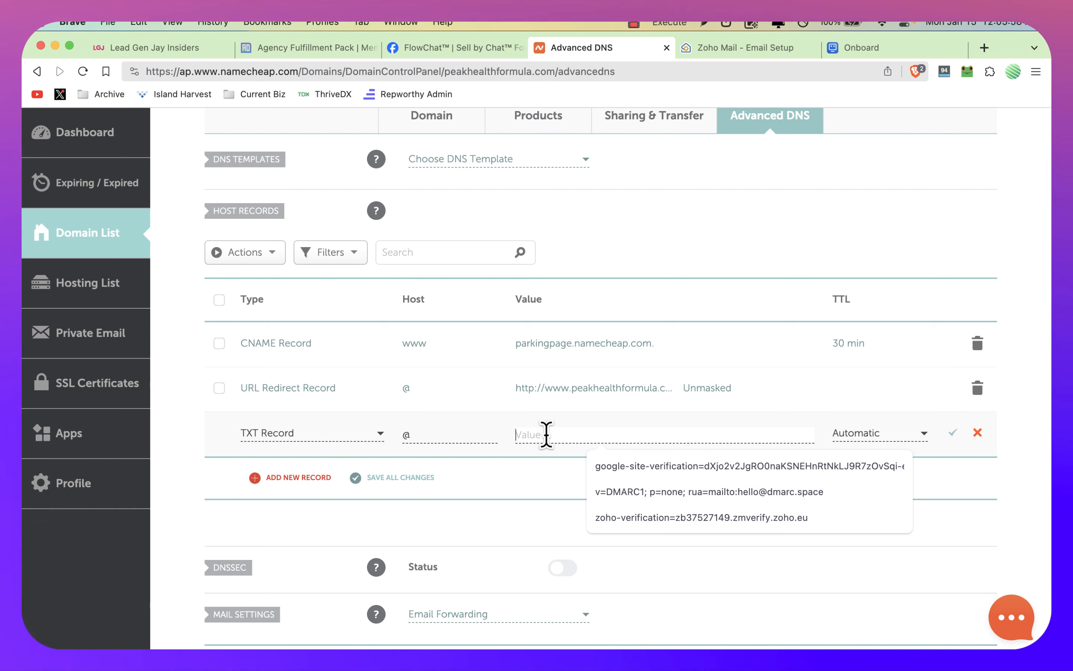
key("super+v")
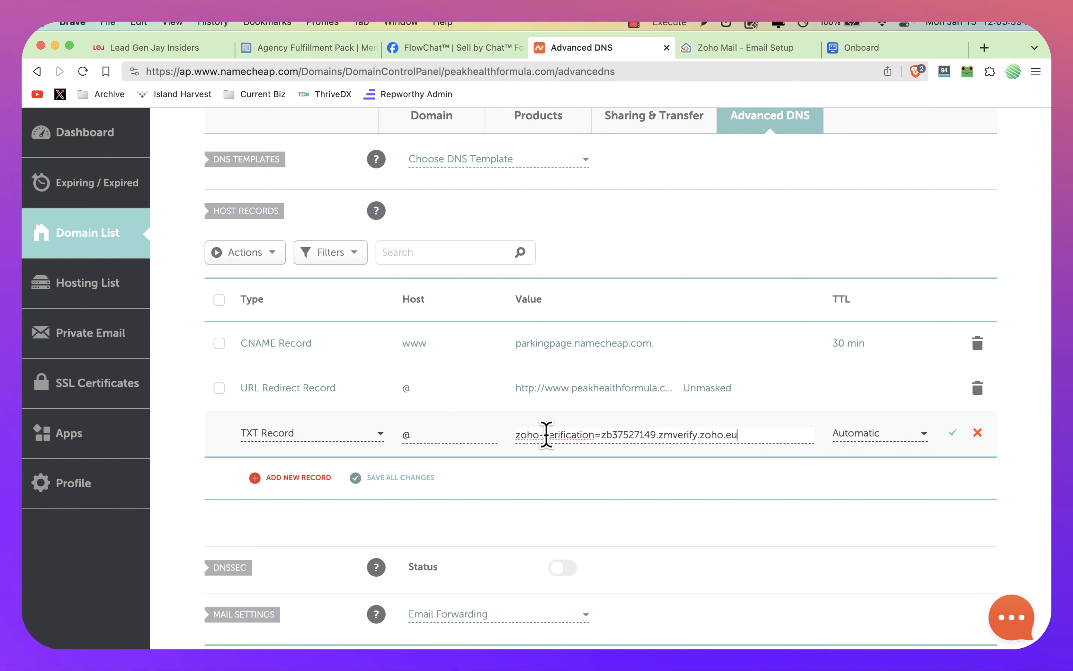
left_click(954, 434)
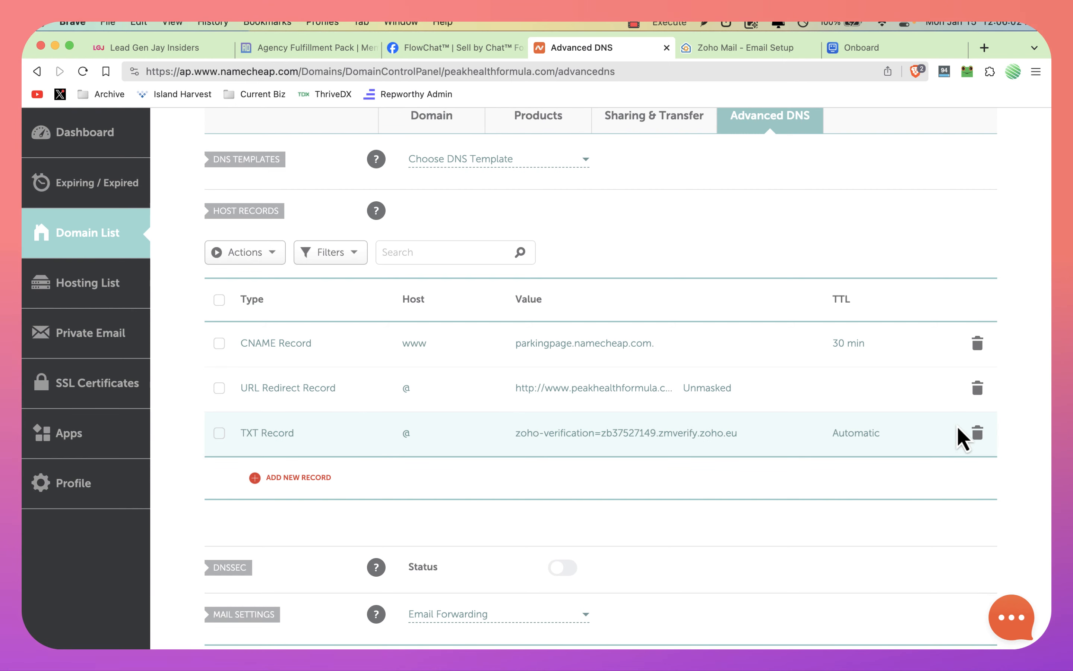
Step: Return to Zoho's Domain Verification page and run the TXT record verification
key("ctrl+Tab")
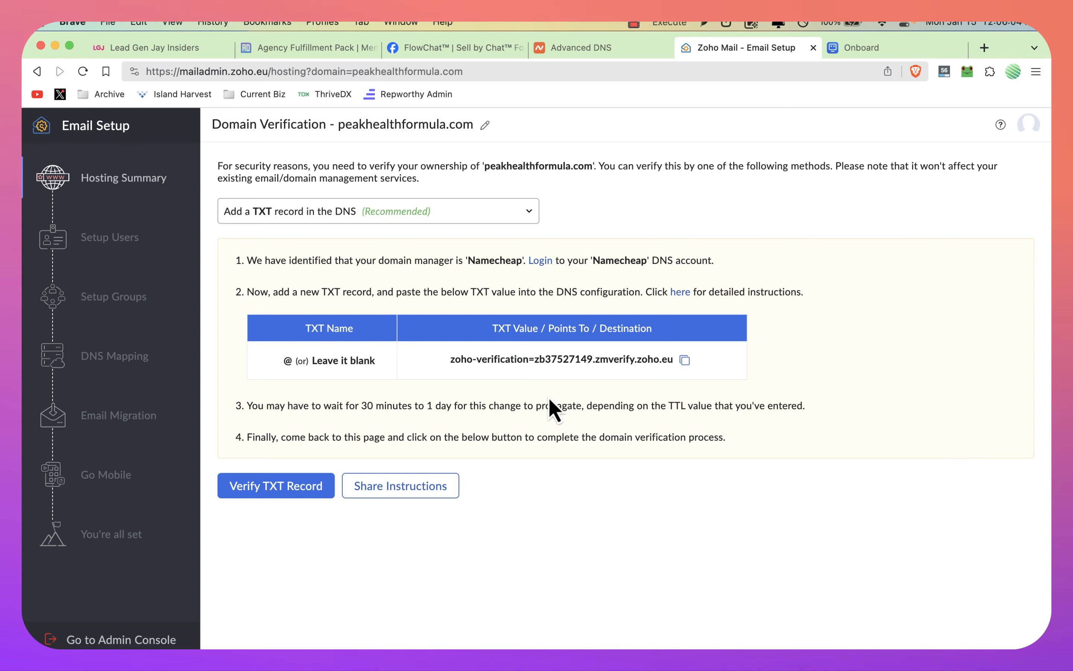
left_click(276, 485)
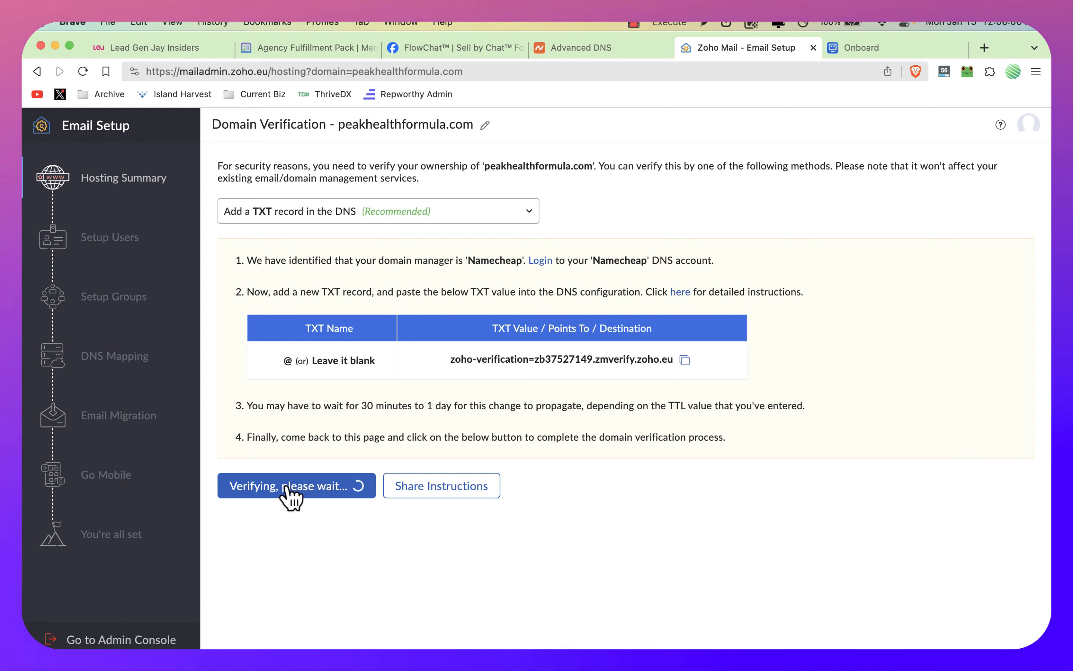
scroll(444, 443, "down", 1)
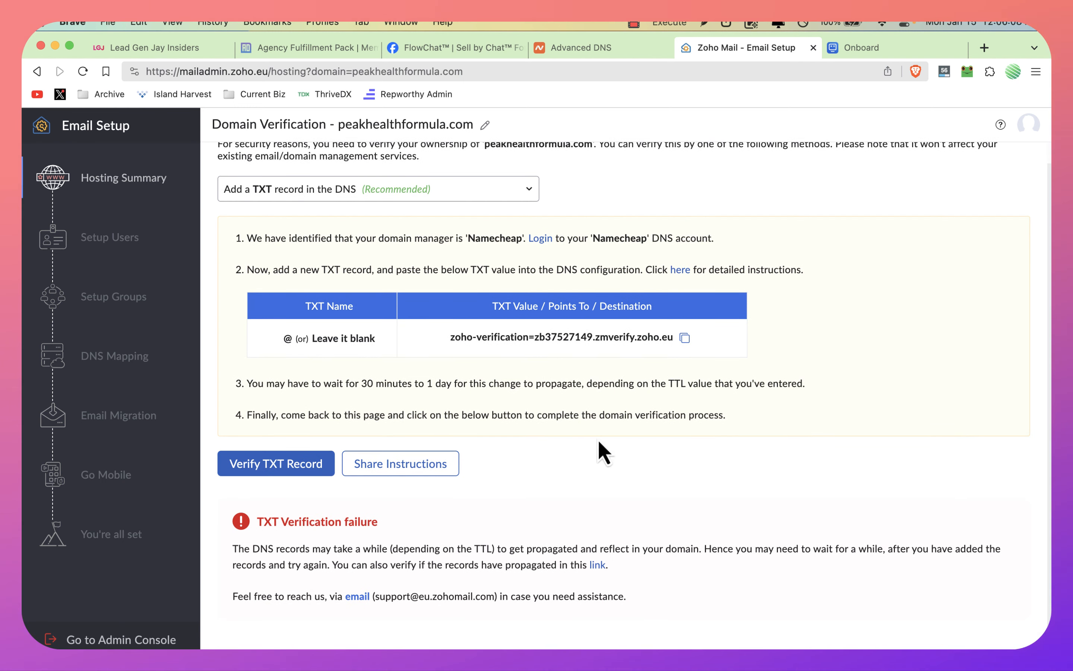
left_click(632, 22)
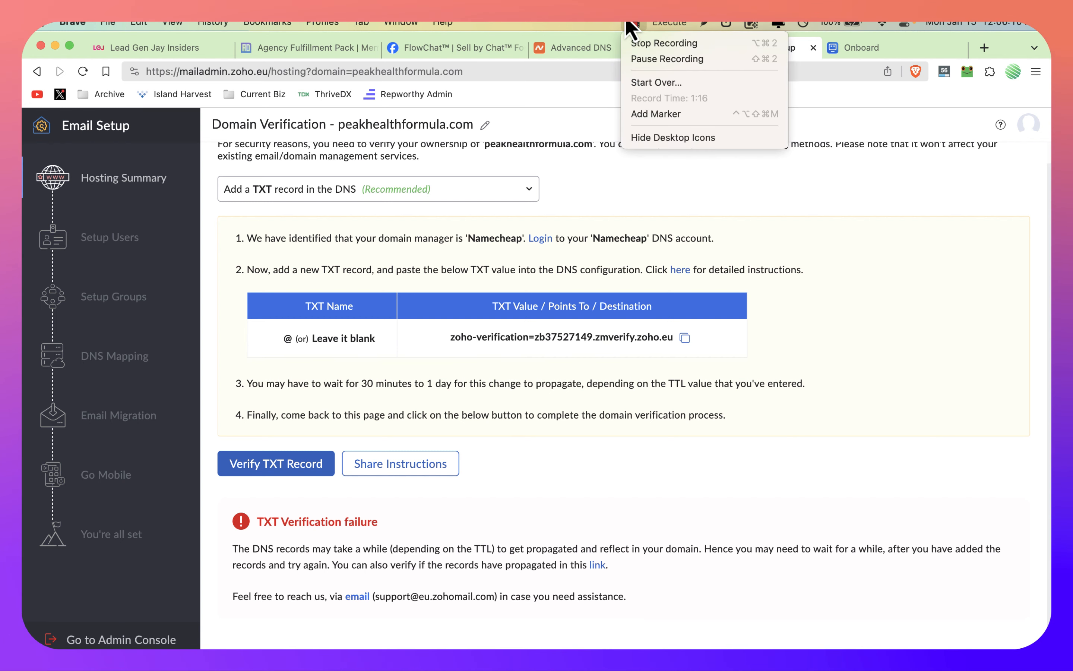
left_click(641, 55)
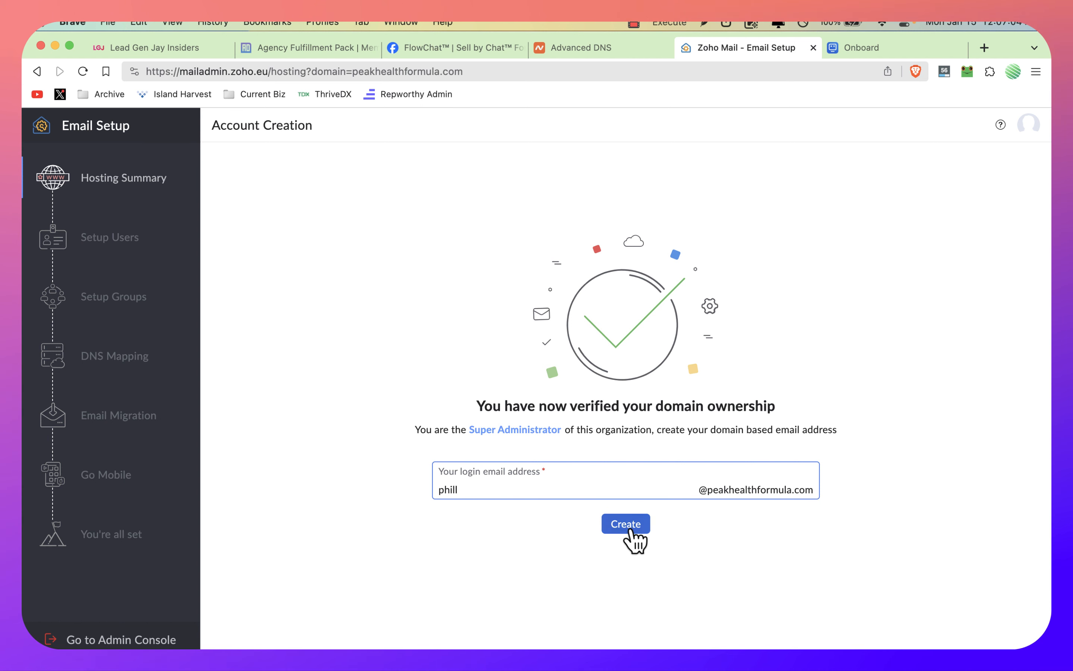
Step: Create the super administrator's login email address on the peakhealthformula.com domain
left_click(627, 526)
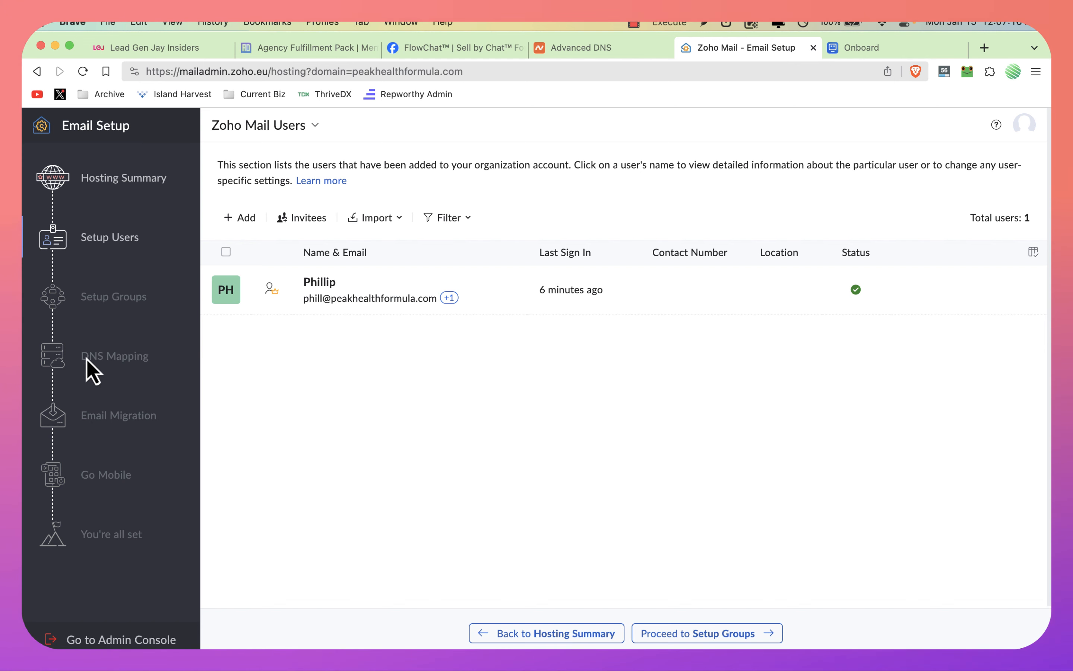
left_click(360, 302)
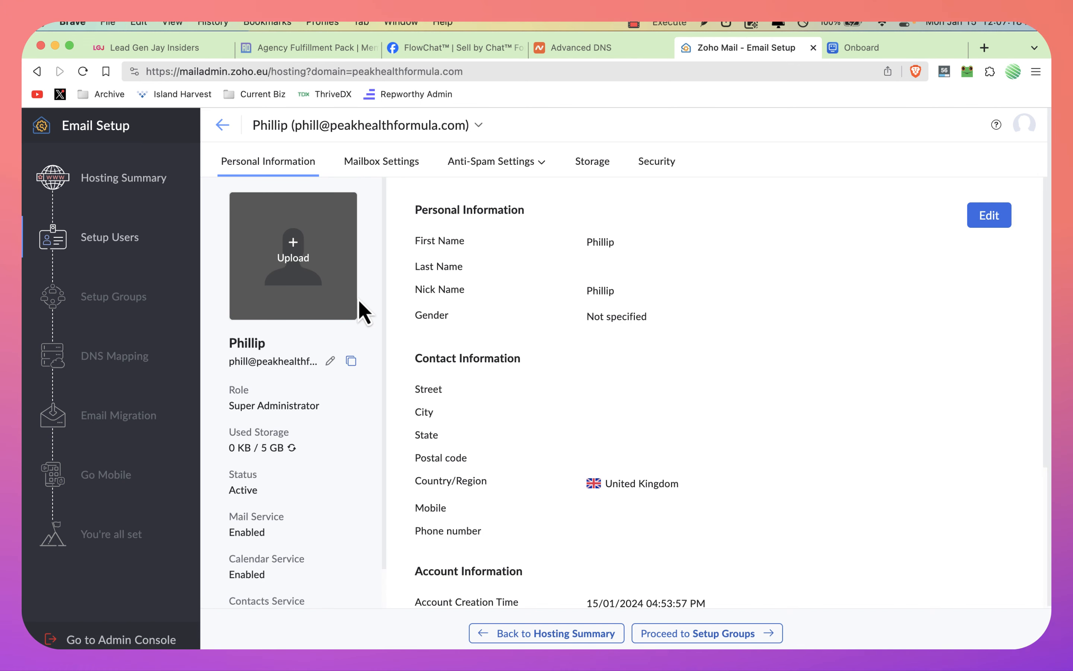
left_click(224, 126)
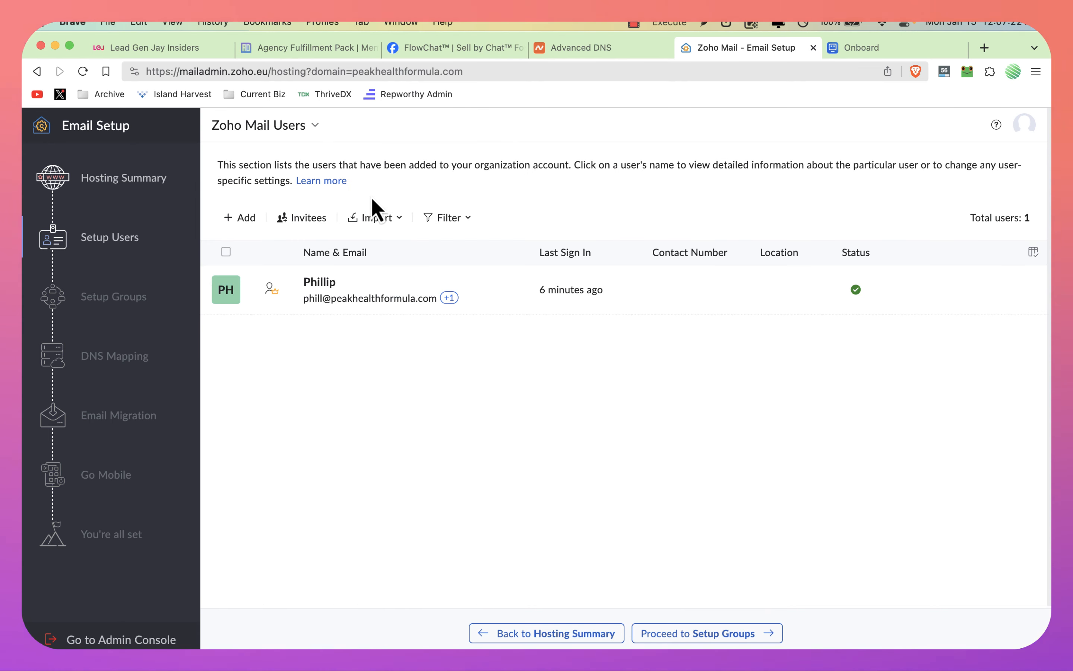
left_click(284, 126)
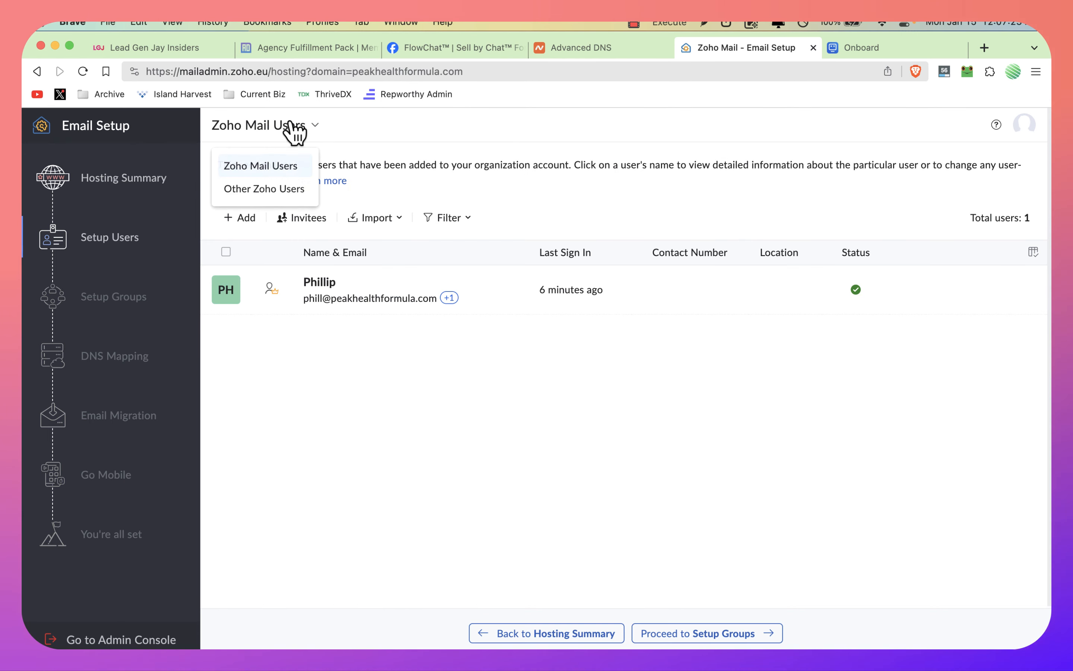
left_click(627, 123)
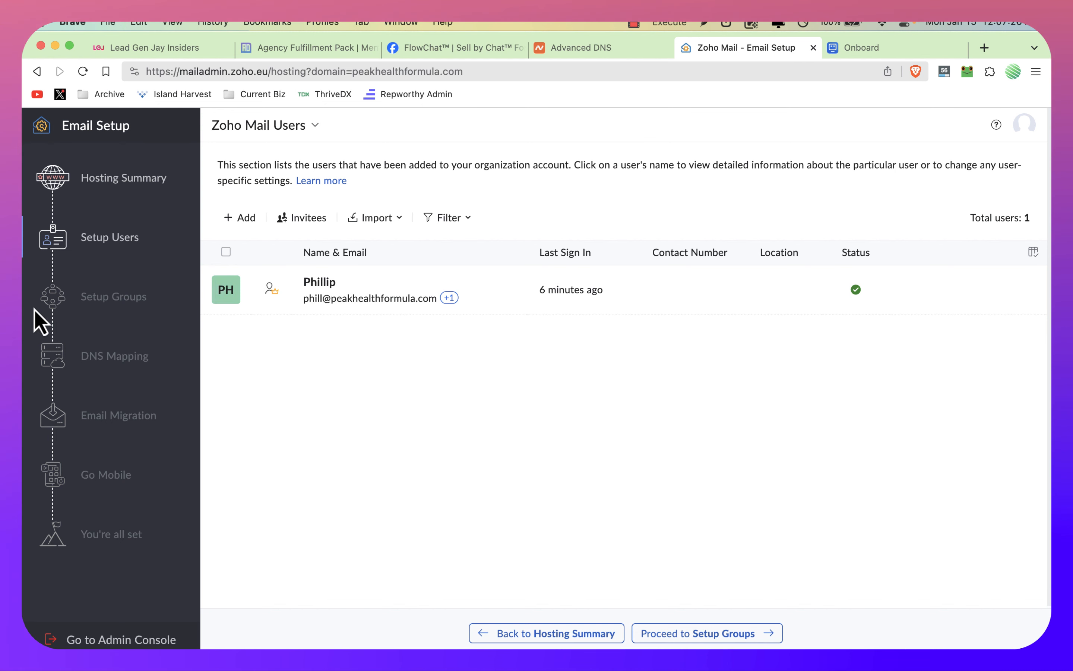
left_click(574, 634)
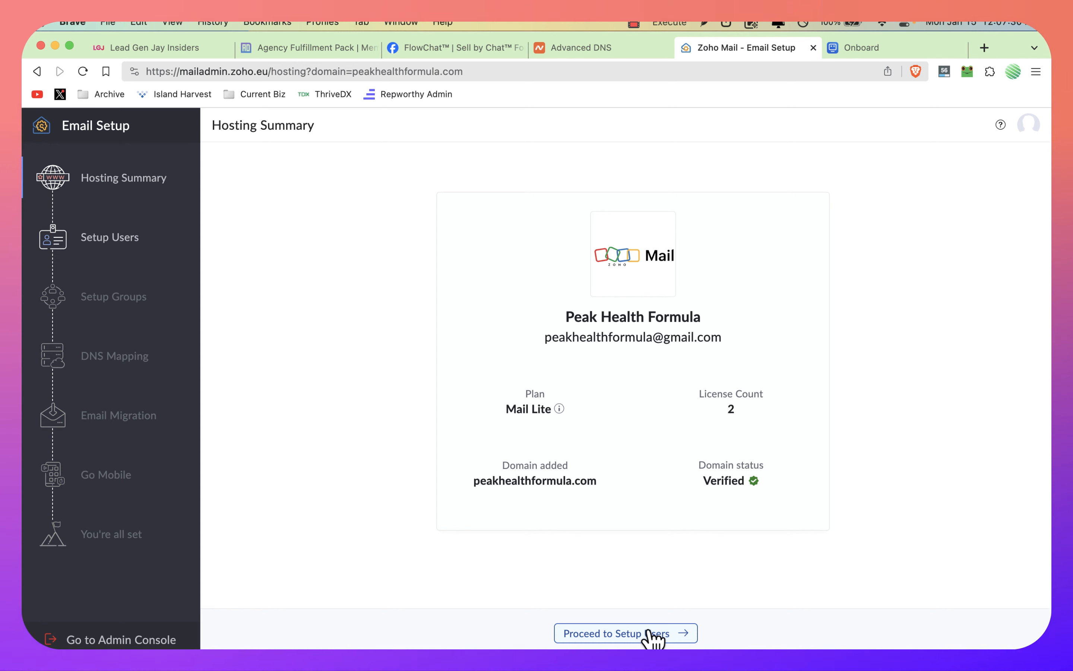
left_click(653, 634)
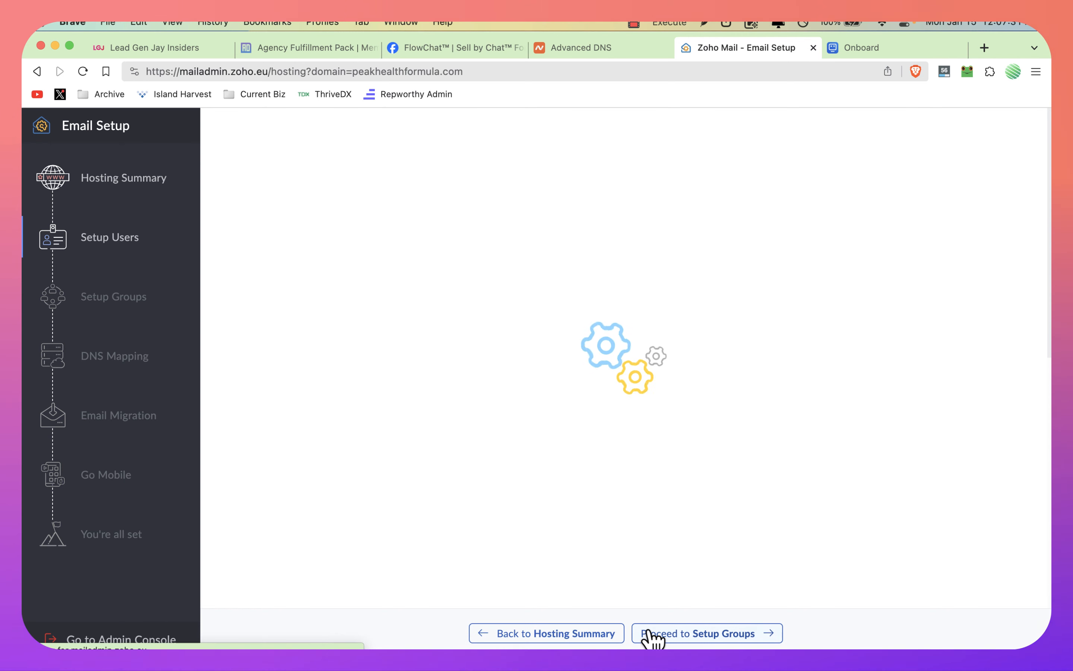
Step: Proceed past the user and group setup to DNS Mapping and copy the first MX value, mx.zoho.eu
left_click(707, 634)
left_click(707, 634)
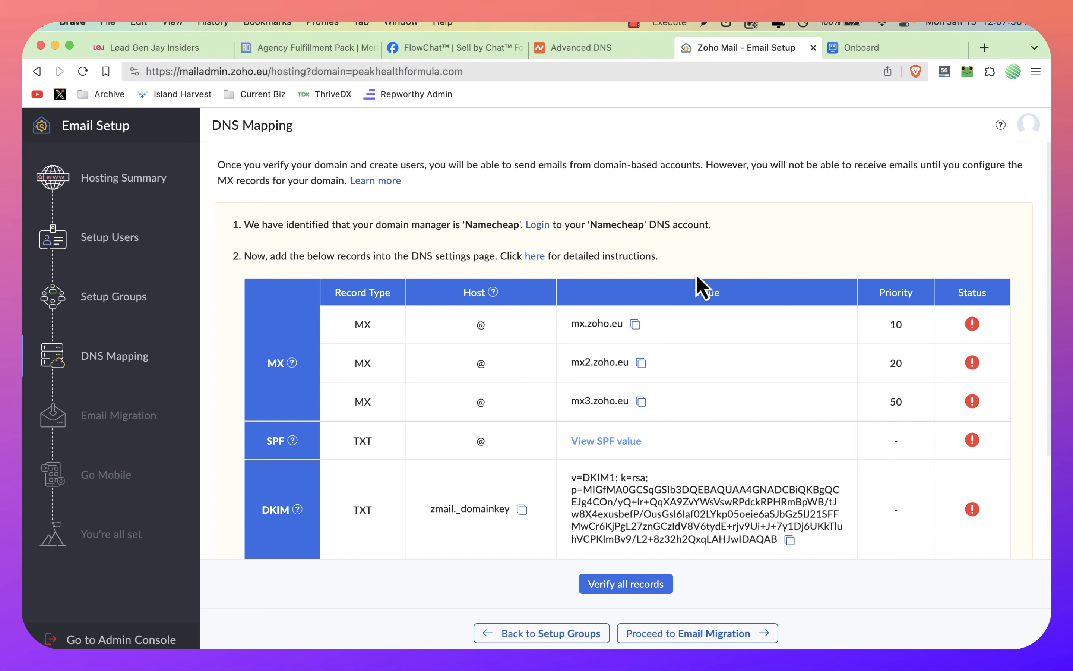
scroll(702, 287, "down", 1)
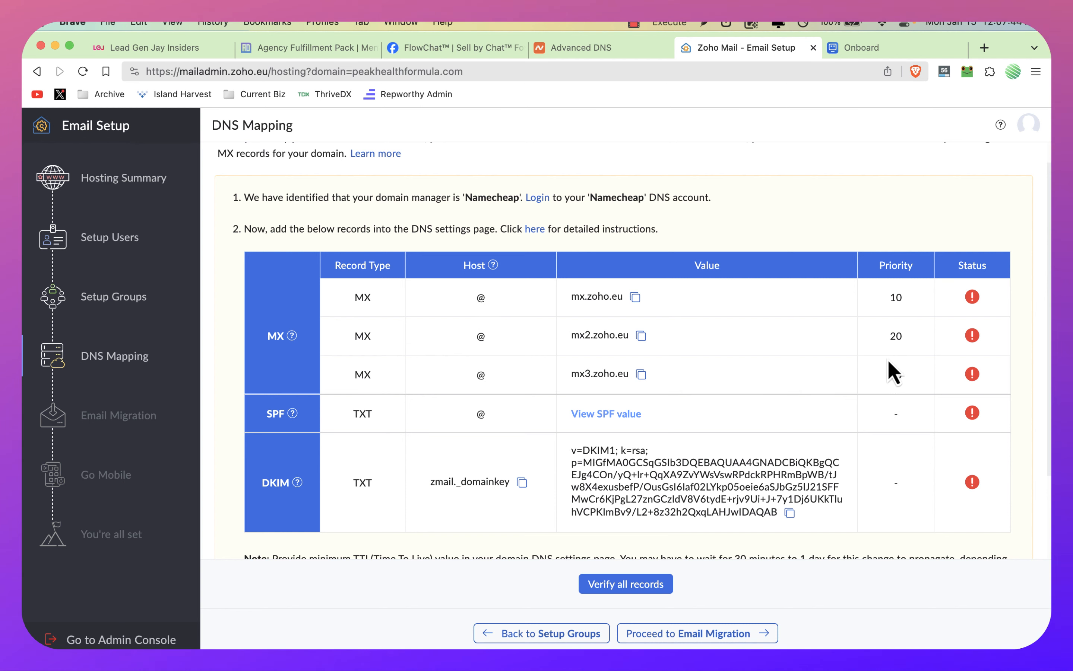
left_click(635, 296)
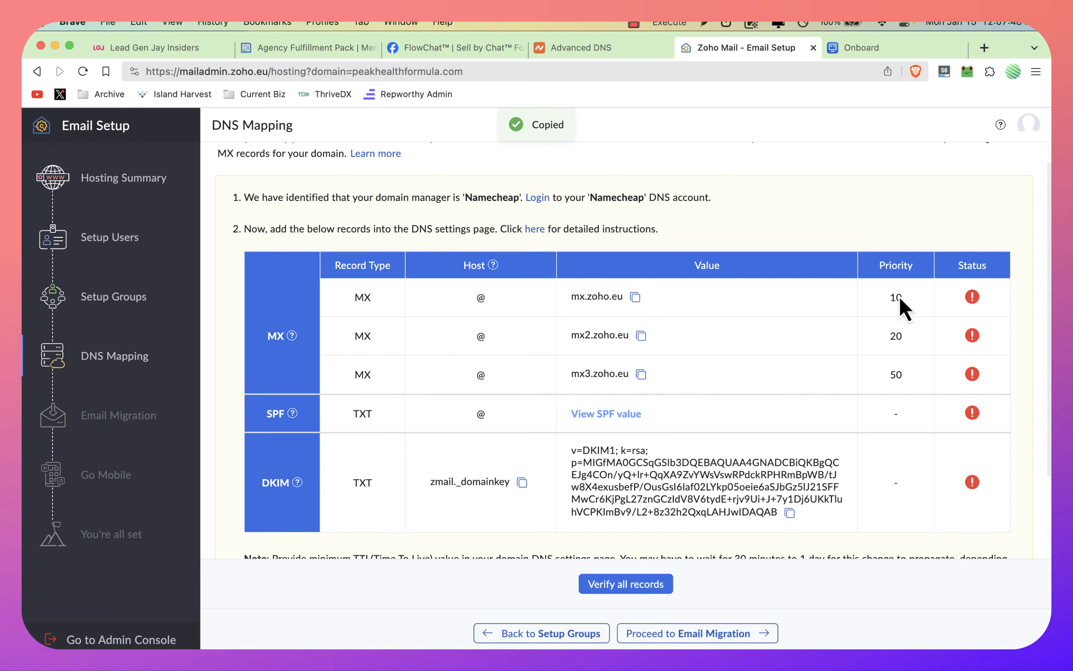
Step: Switch to Namecheap's Advanced DNS page, start a blank host record, and set the mail settings to Custom MX
key("ctrl+shift+Tab")
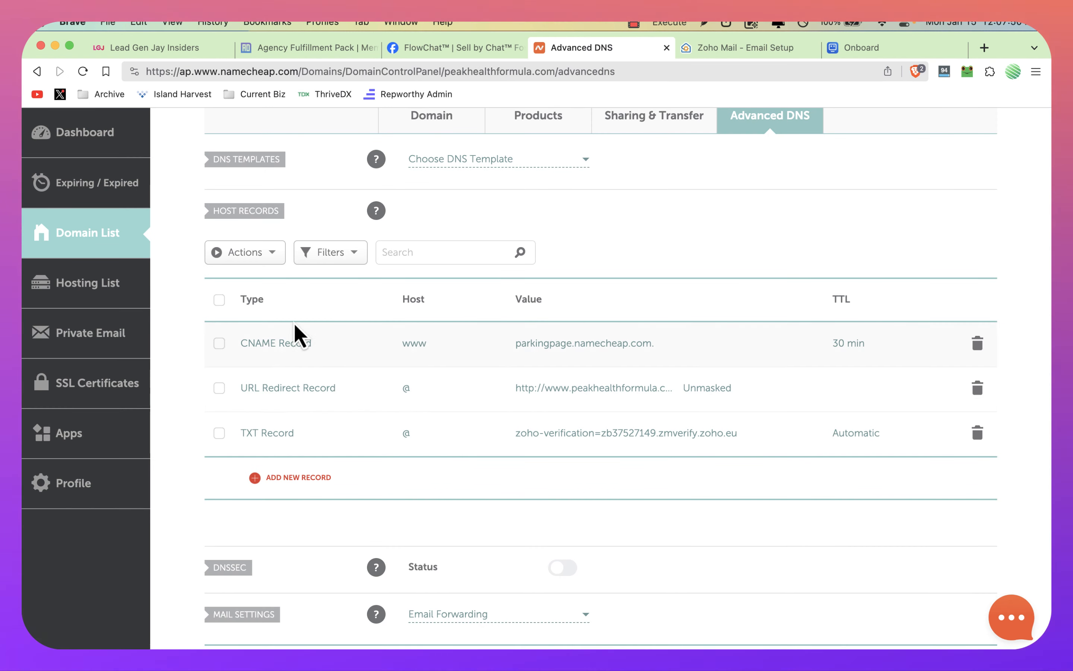
scroll(297, 335, "down", 3)
left_click(295, 432)
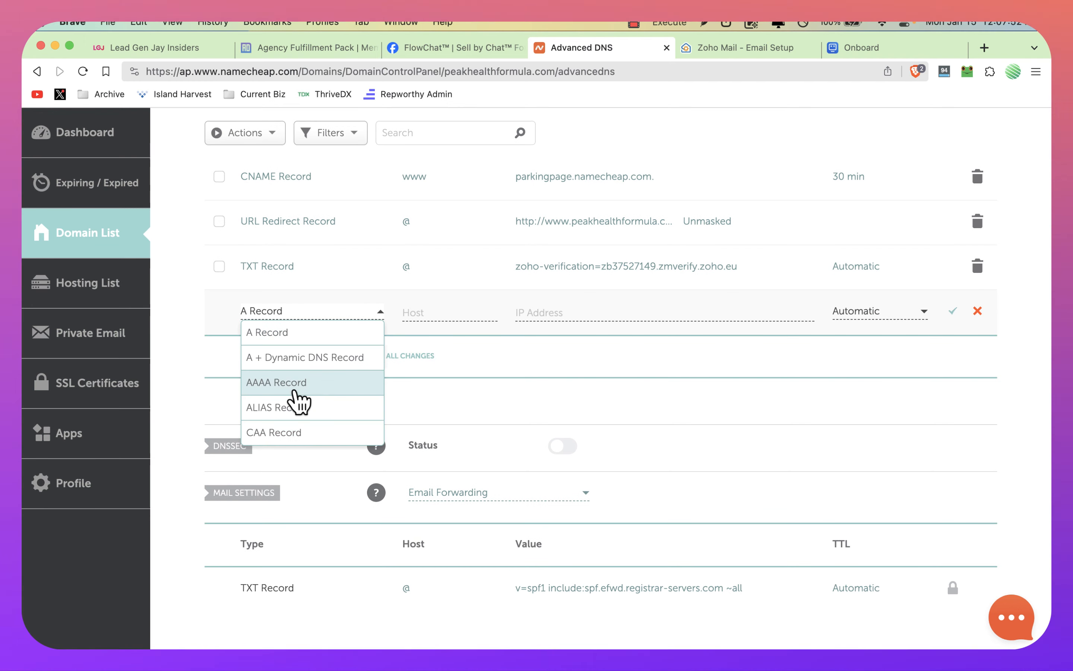
scroll(298, 399, "down", 5)
left_click(532, 407)
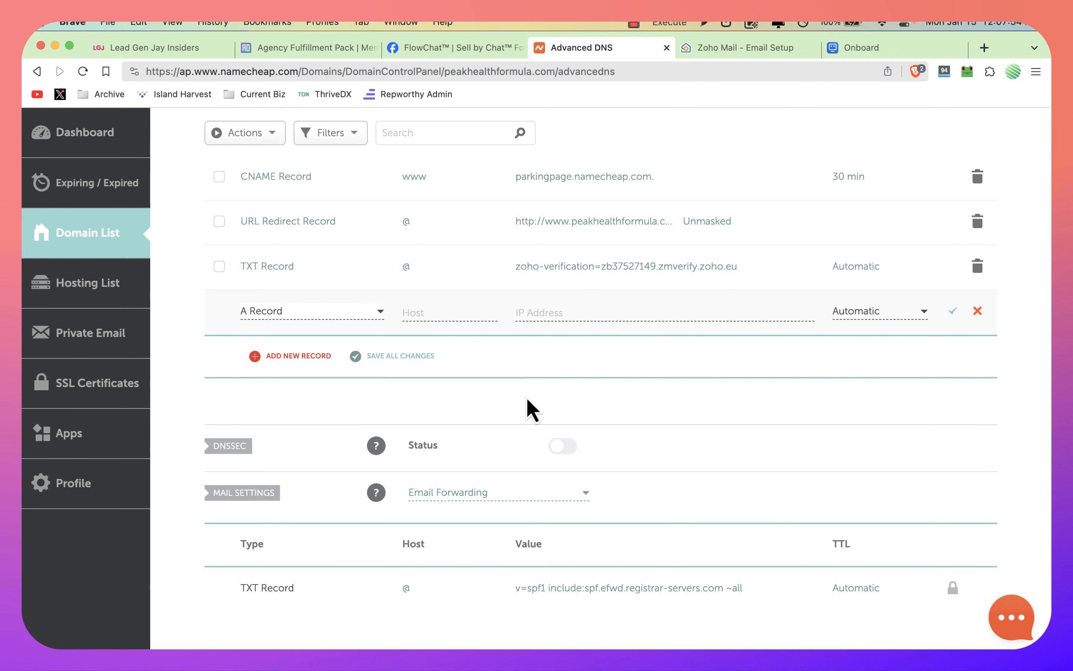
scroll(531, 407, "down", 4)
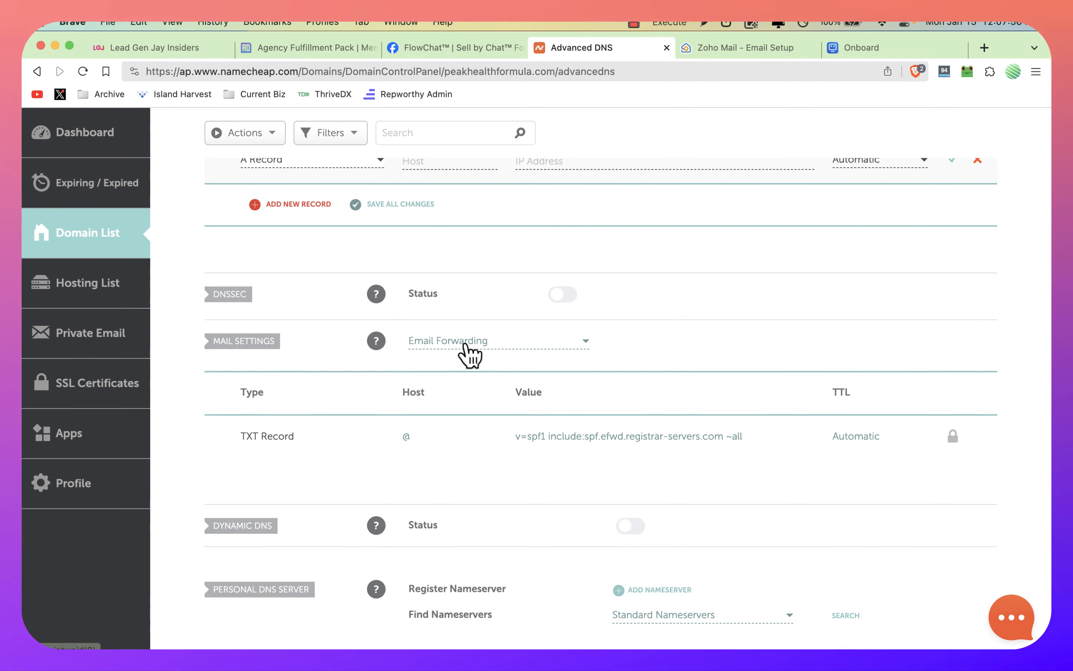
left_click(464, 344)
left_click(440, 437)
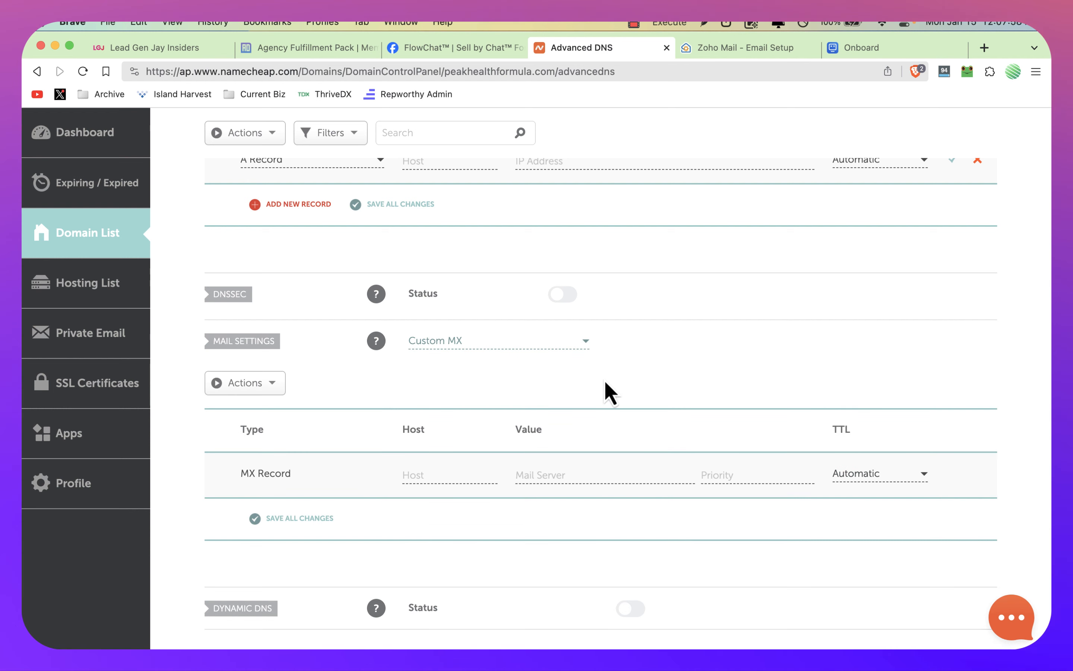
Step: Fill in the first MX record with host @, mail server mx.zoho.eu and priority 10, and save it
scroll(607, 390, "down", 3)
left_click(450, 367)
type("@")
left_click(572, 364)
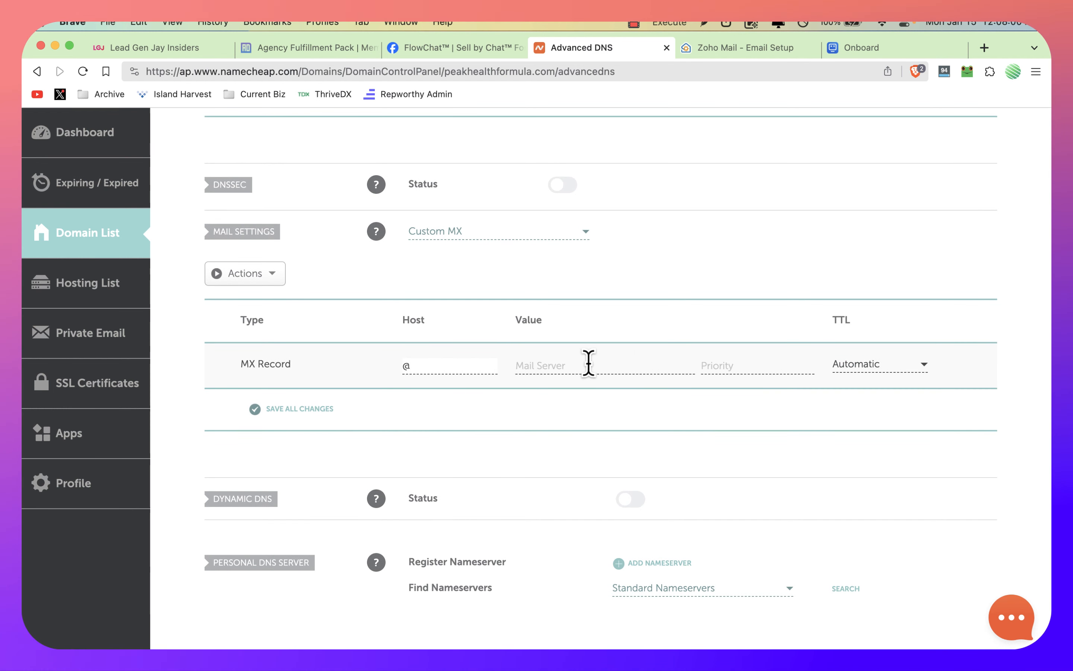
key("super+v")
left_click(715, 364)
type("10")
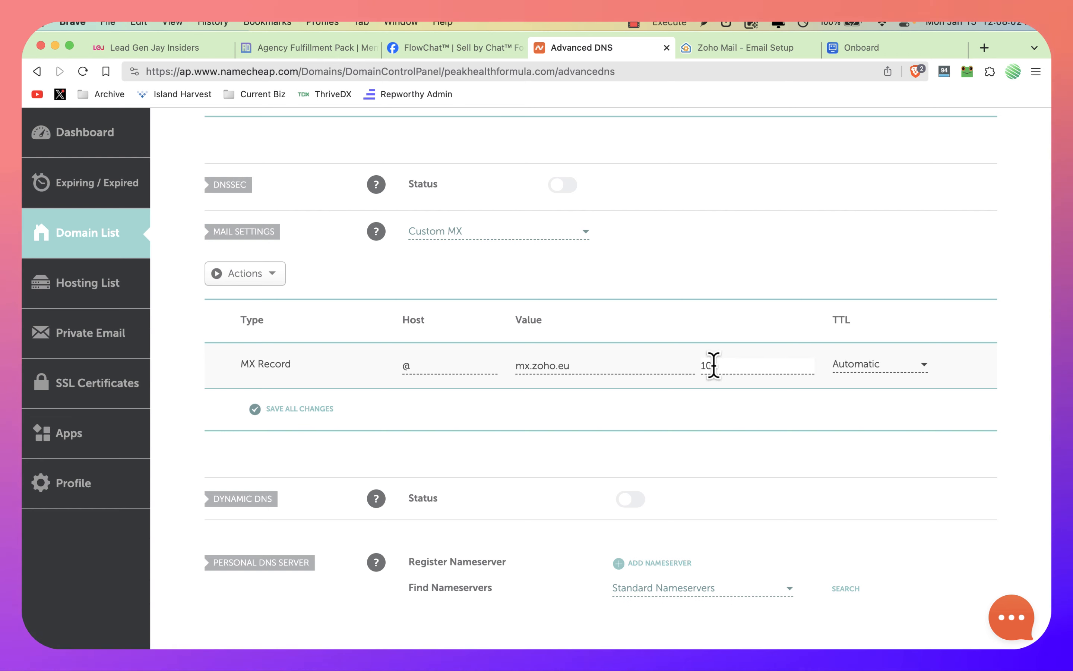
left_click(295, 407)
Step: Copy the second MX value from Zoho and add it in Namecheap as an MX record: host @, mx2.zoho.eu, priority 20
left_click(744, 48)
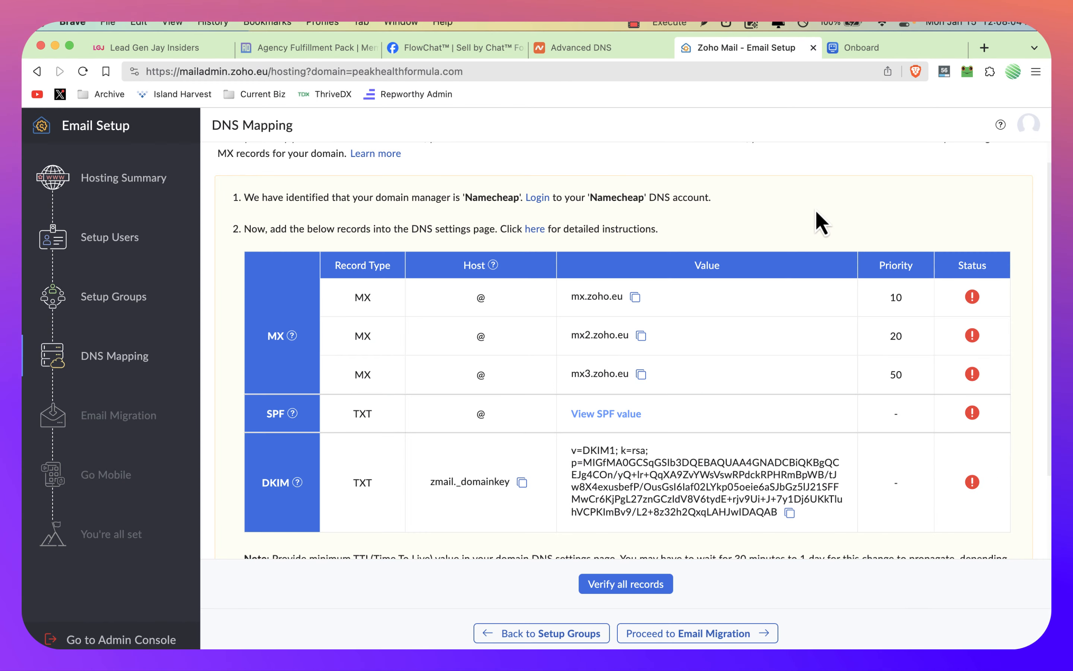
left_click(641, 336)
key("ctrl+shift+Tab")
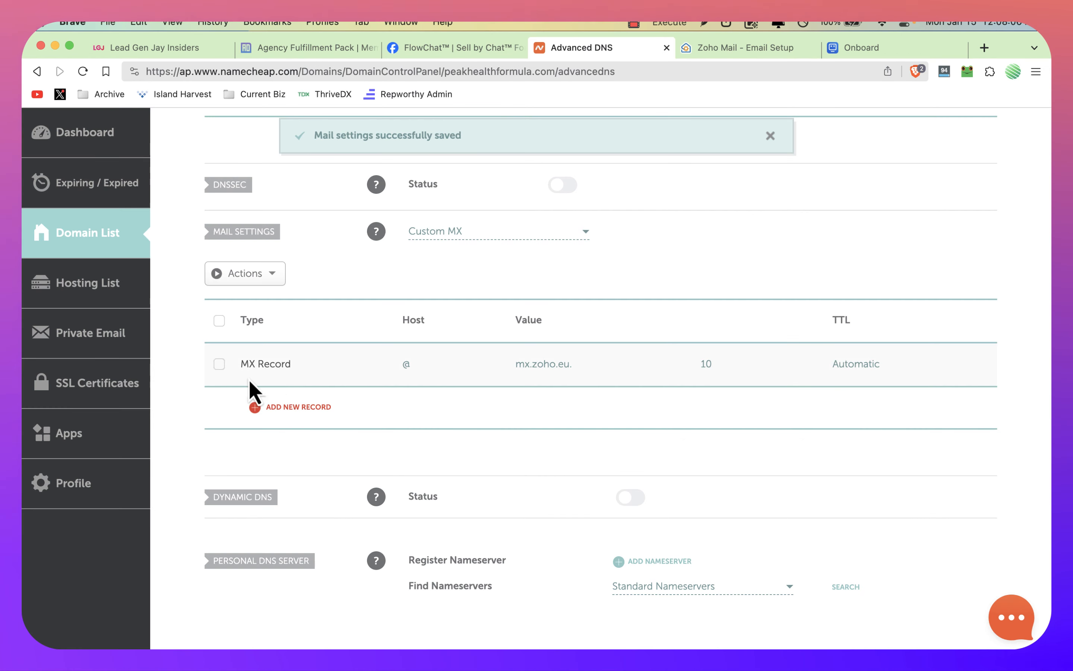
left_click(273, 407)
scroll(417, 379, "down", 2)
left_click(554, 340)
key("super+v")
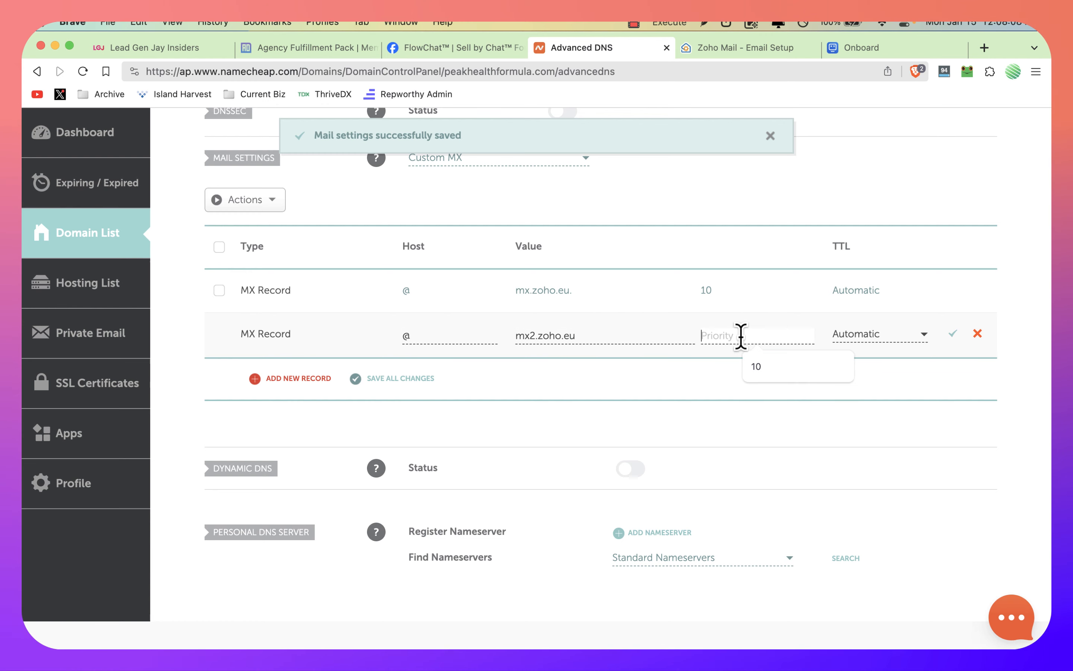
key("ctrl+Tab")
key("ctrl+shift+Tab")
type("20")
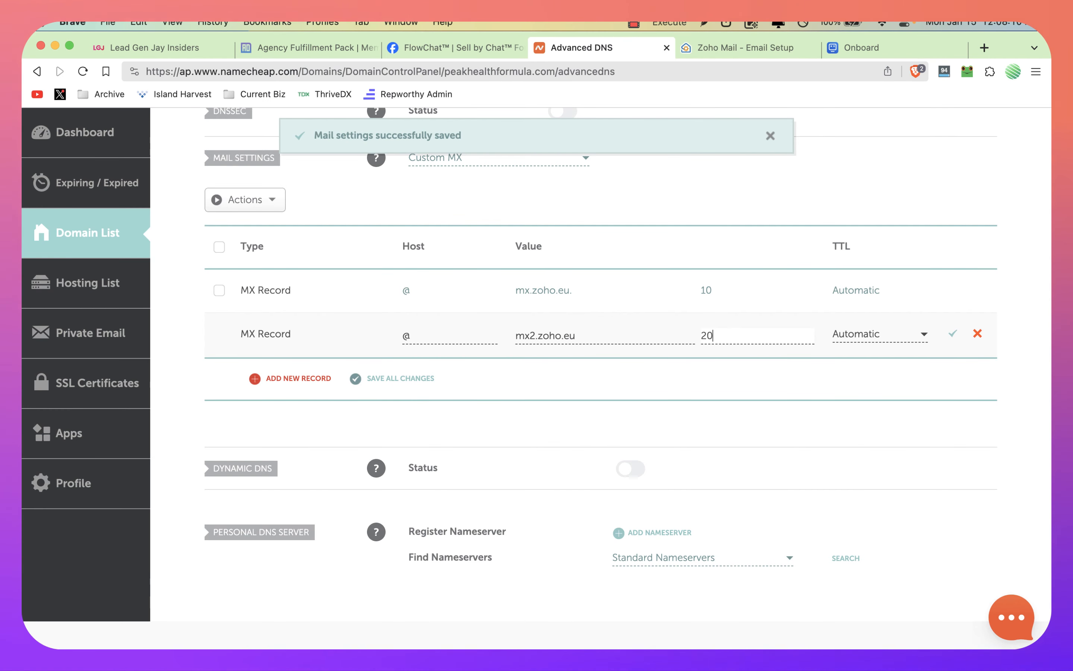
Step: Copy Zoho's third MX value, add it in Namecheap with host @, mx3.zoho.eu and priority 50, and save all MX changes
key("ctrl+Tab")
left_click(641, 374)
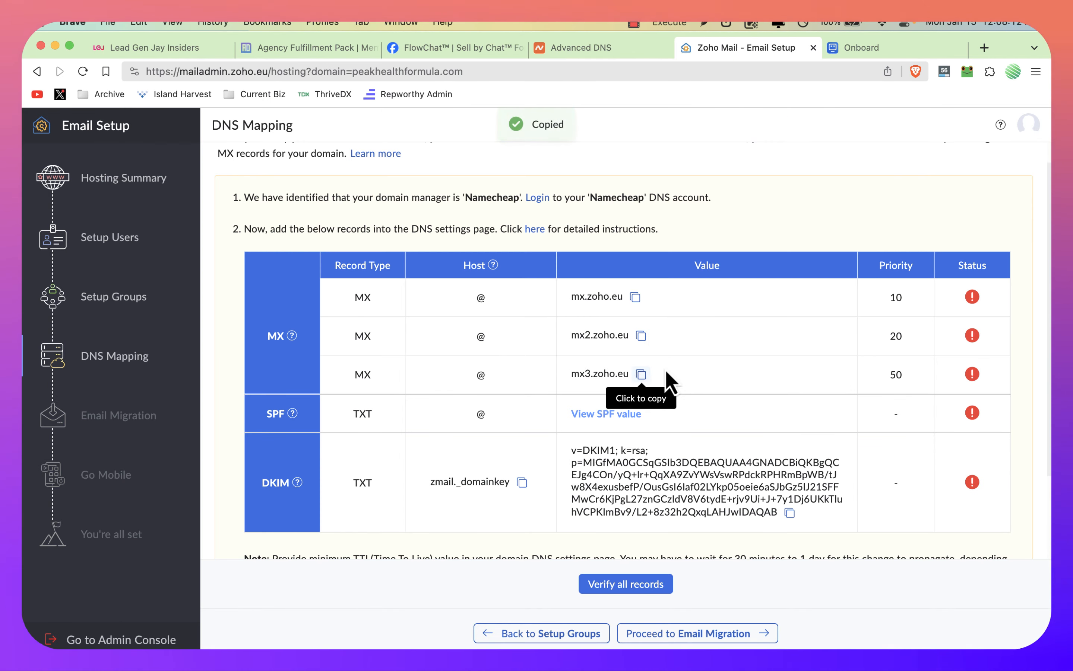
key("ctrl+shift+Tab")
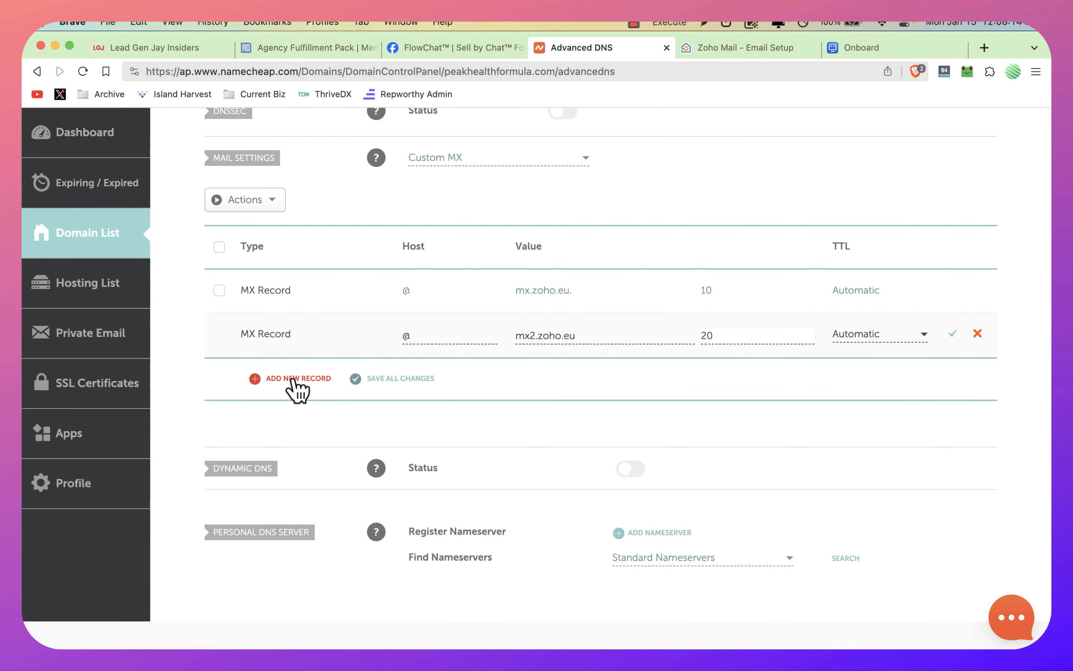
left_click(299, 381)
type("@")
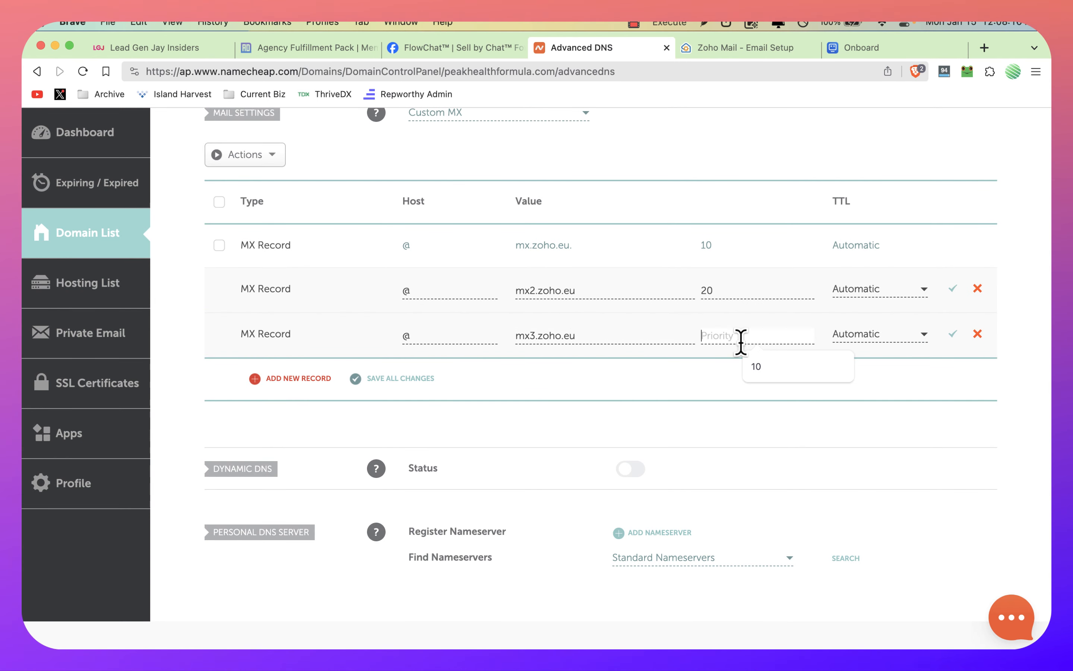
left_click(392, 378)
Step: Copy the DKIM host name, zmail._domainkey, from Zoho's DNS Mapping page and return to Namecheap
key("ctrl+Tab")
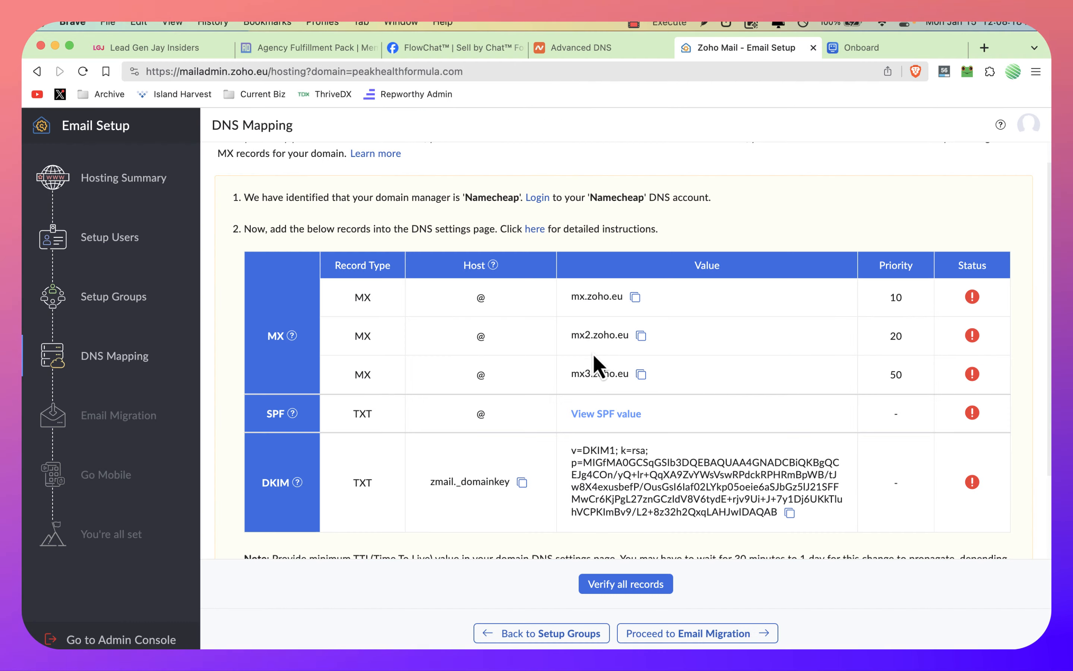
scroll(601, 431, "down", 4)
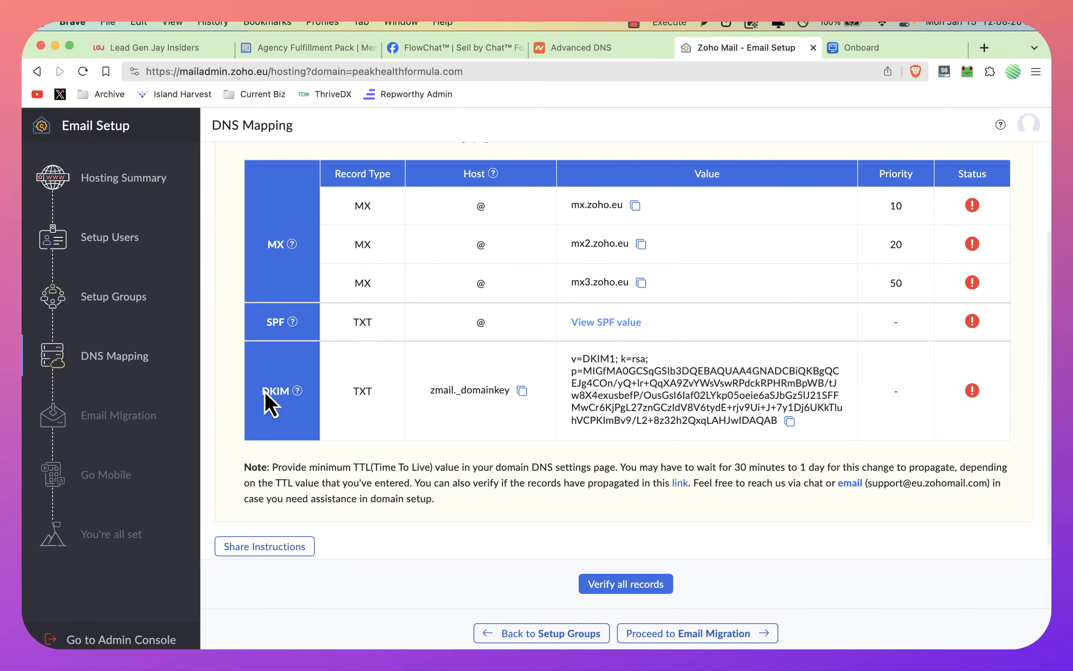
scroll(266, 399, "down", 1)
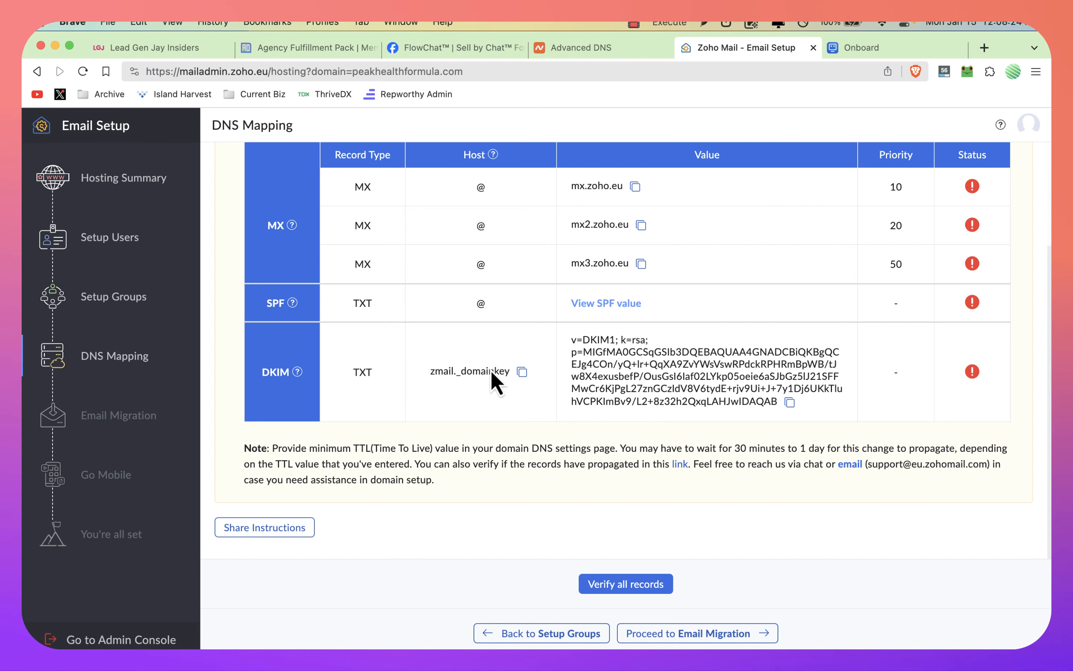
left_click(520, 371)
key("ctrl+shift+Tab")
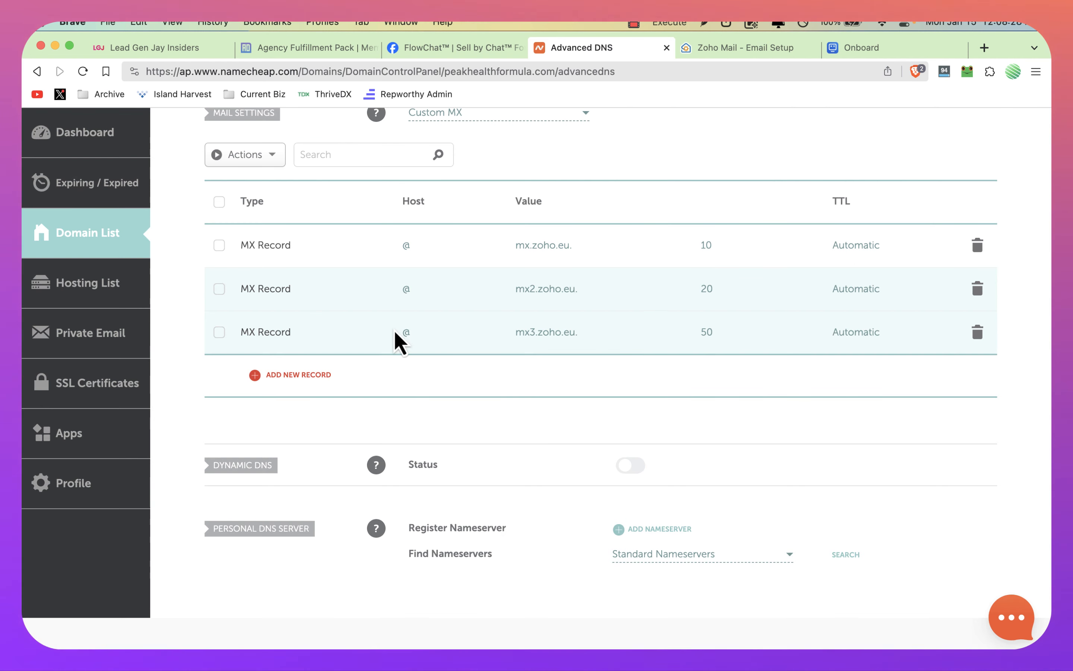
Step: Change the blank host record to a TXT record and set its host to zmail._domainkey
scroll(394, 328, "up", 10)
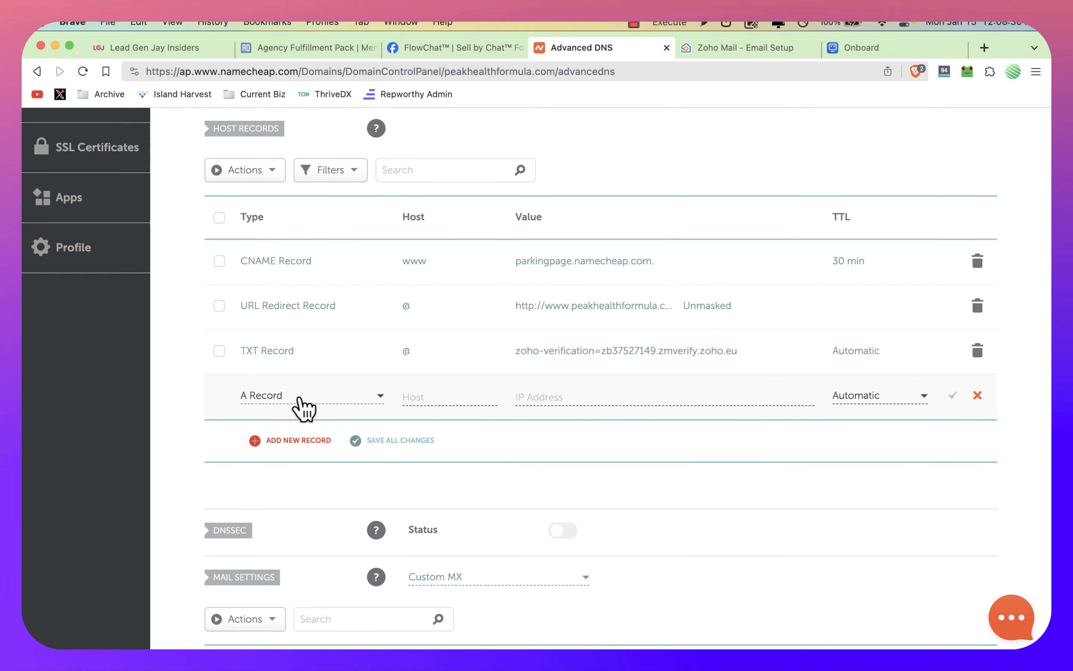
left_click(303, 408)
scroll(299, 469, "down", 3)
left_click(280, 496)
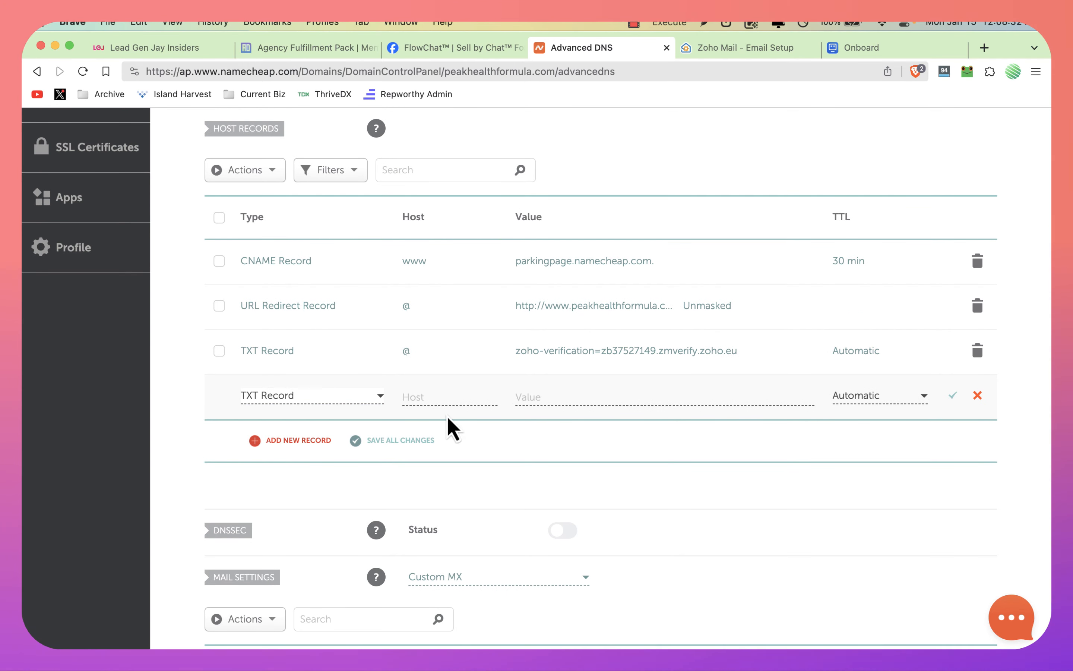
left_click(433, 397)
type("@")
left_click(549, 390)
key("super+v")
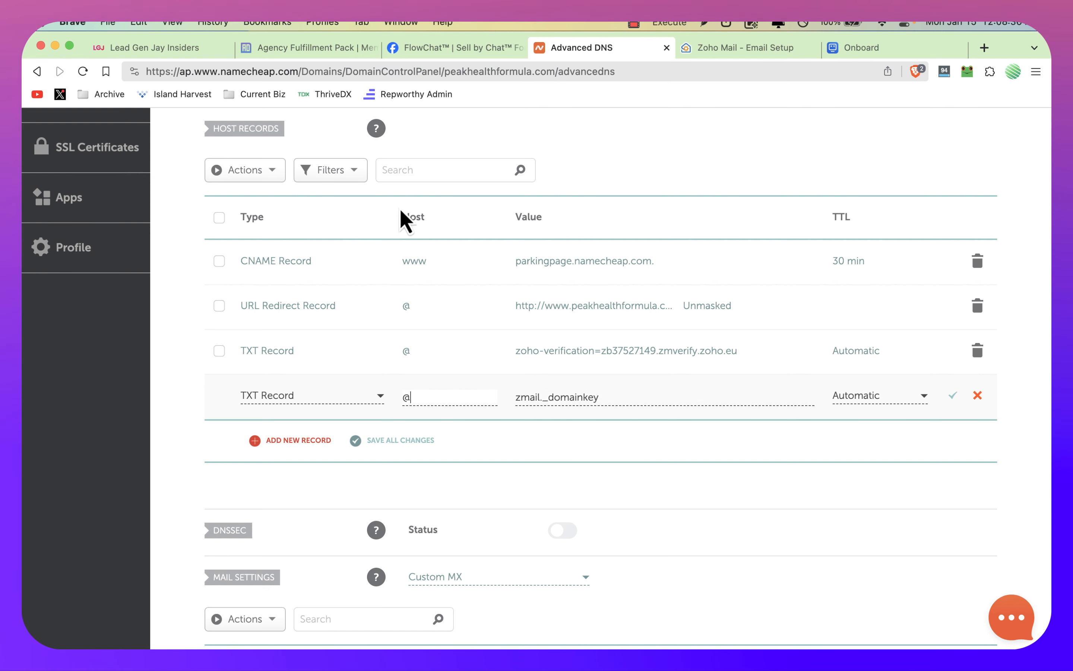
left_click(428, 399)
key("super+a")
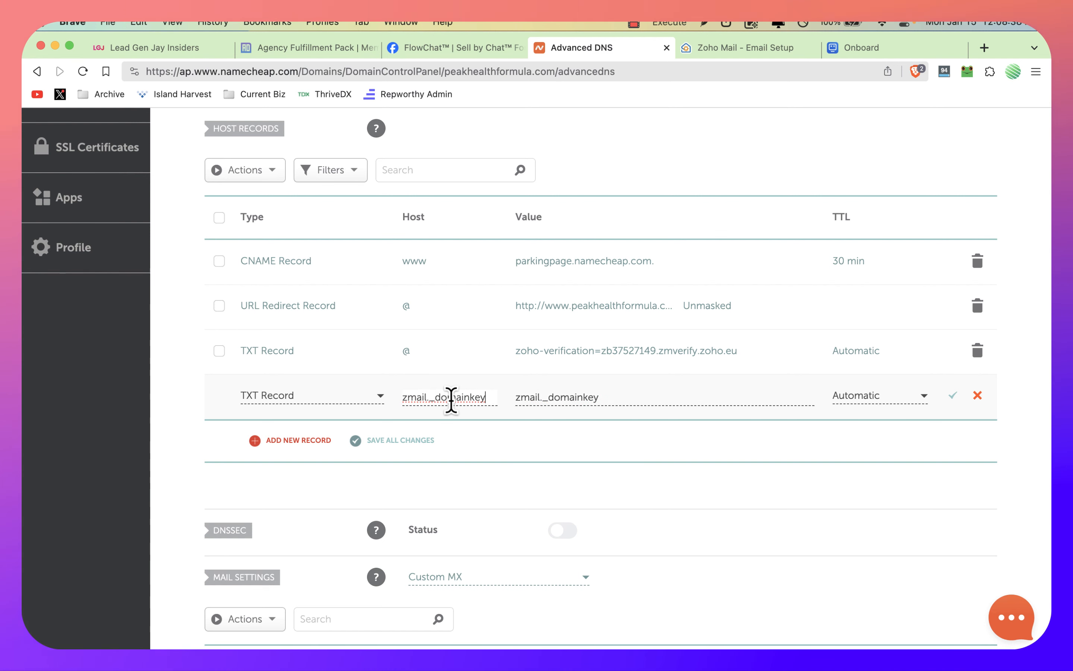
Step: Copy the DKIM value from Zoho, paste it as the zmail._domainkey TXT record's value in Namecheap, and save the record
key("ctrl+Tab")
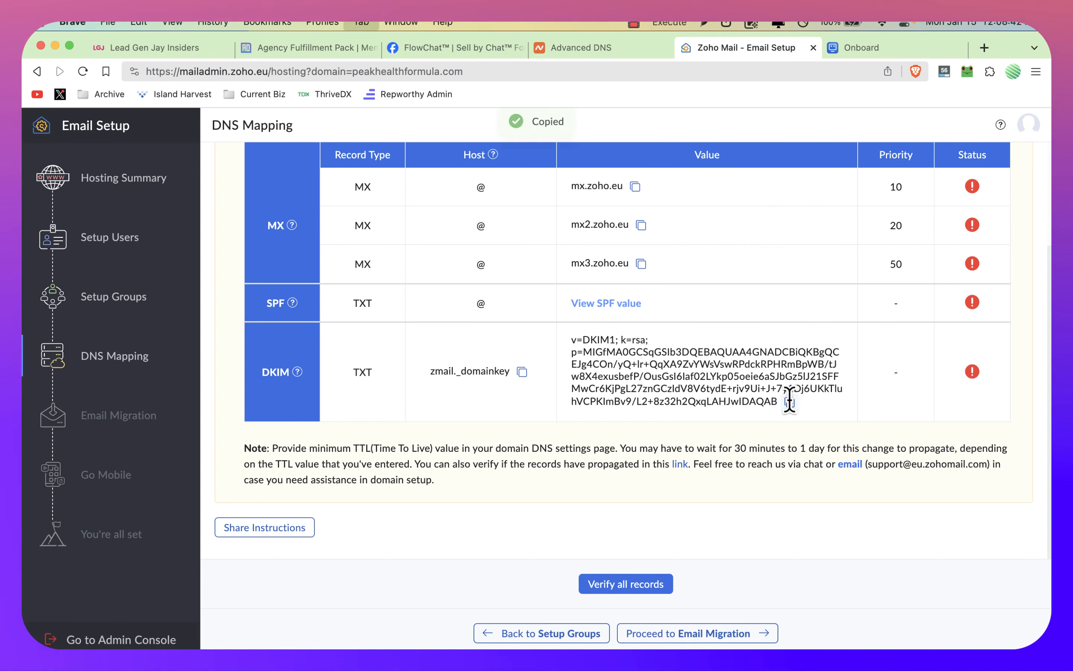
key("ctrl+shift+Tab")
left_click(676, 397)
key("super+a")
key("super+v")
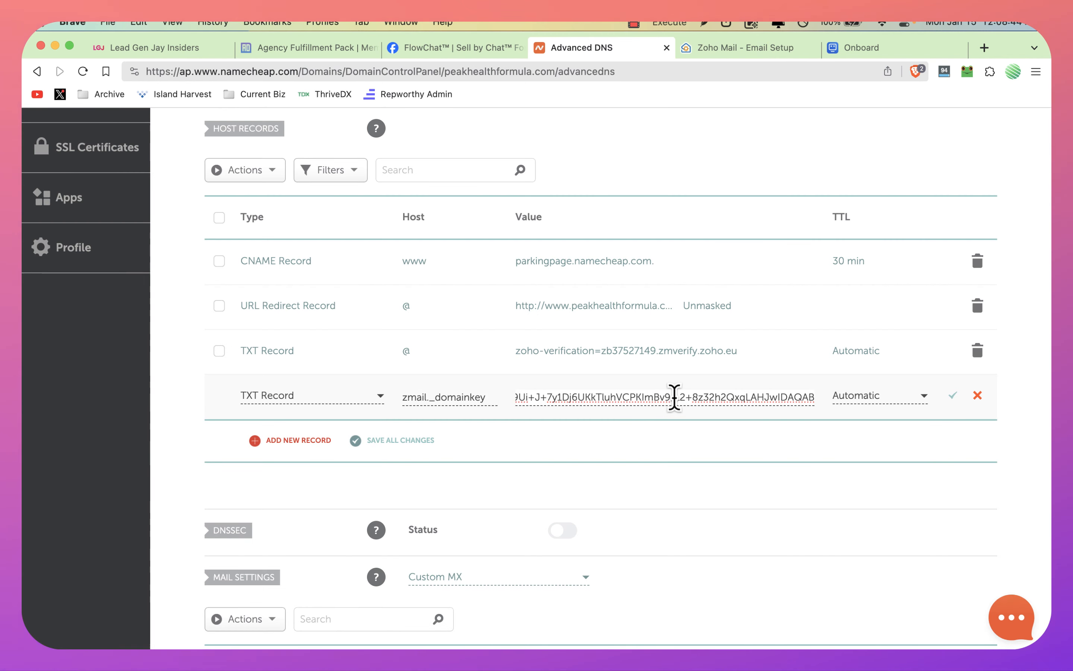
left_click(401, 439)
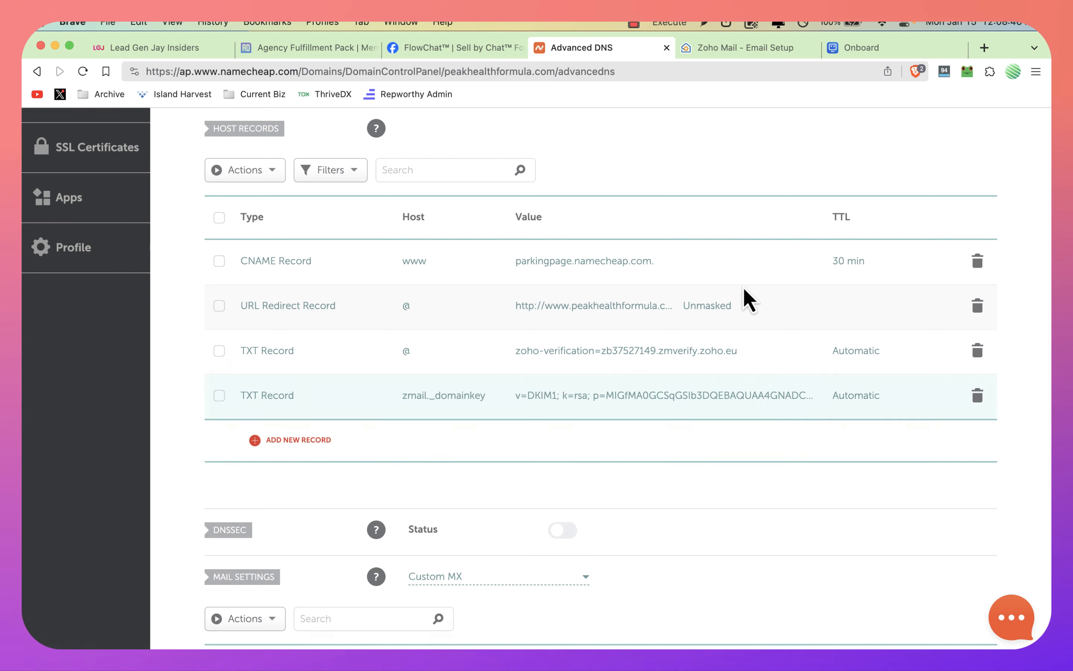
Step: Return to Zoho's DNS Mapping page, run the verification of all records, and dismiss the propagation notice
key("ctrl+Tab")
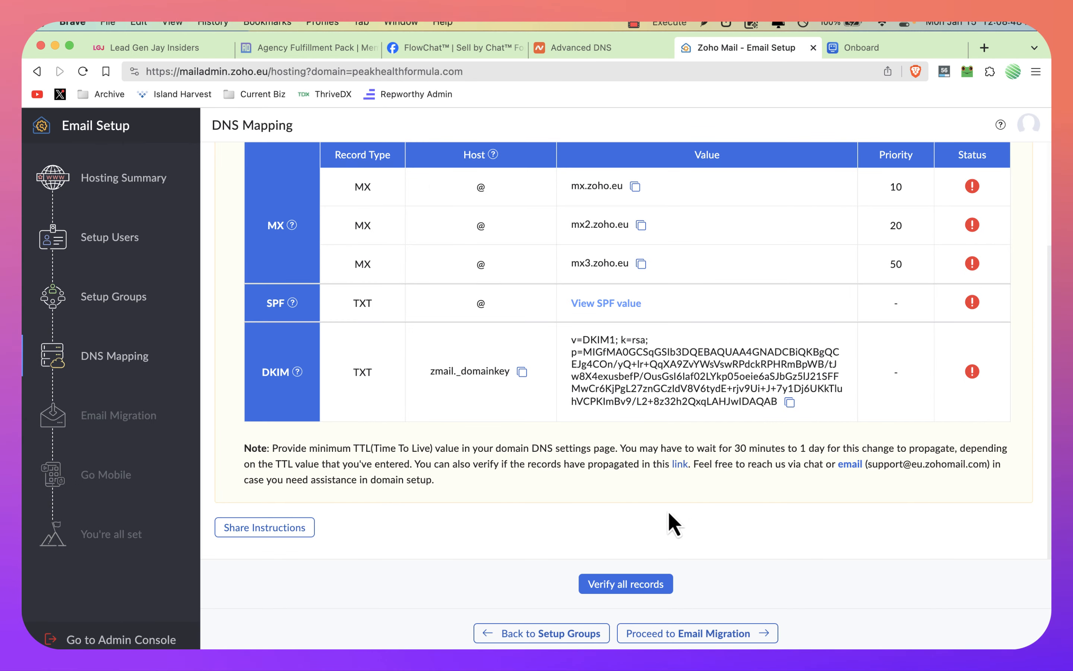
left_click(614, 577)
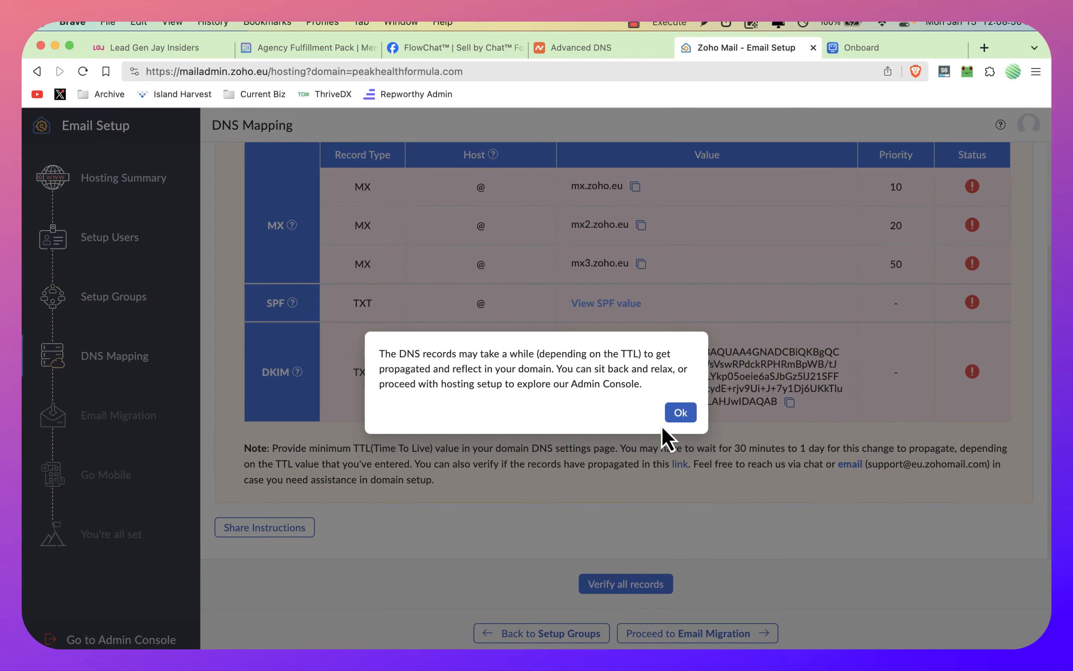
left_click(679, 412)
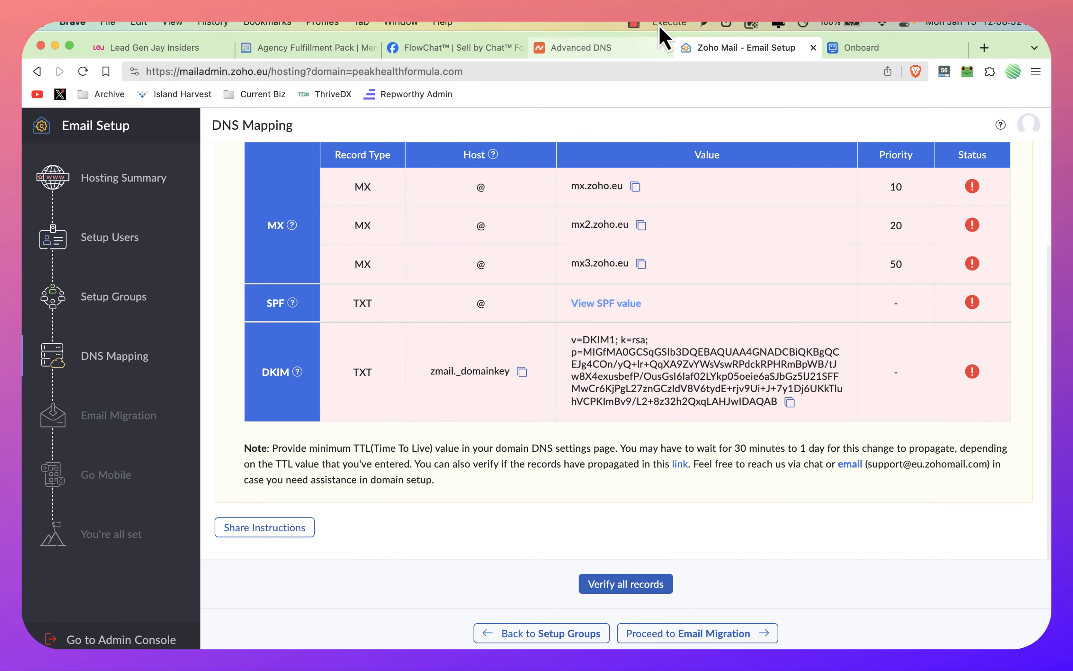
left_click(634, 23)
left_click(648, 63)
scroll(620, 266, "up", 2)
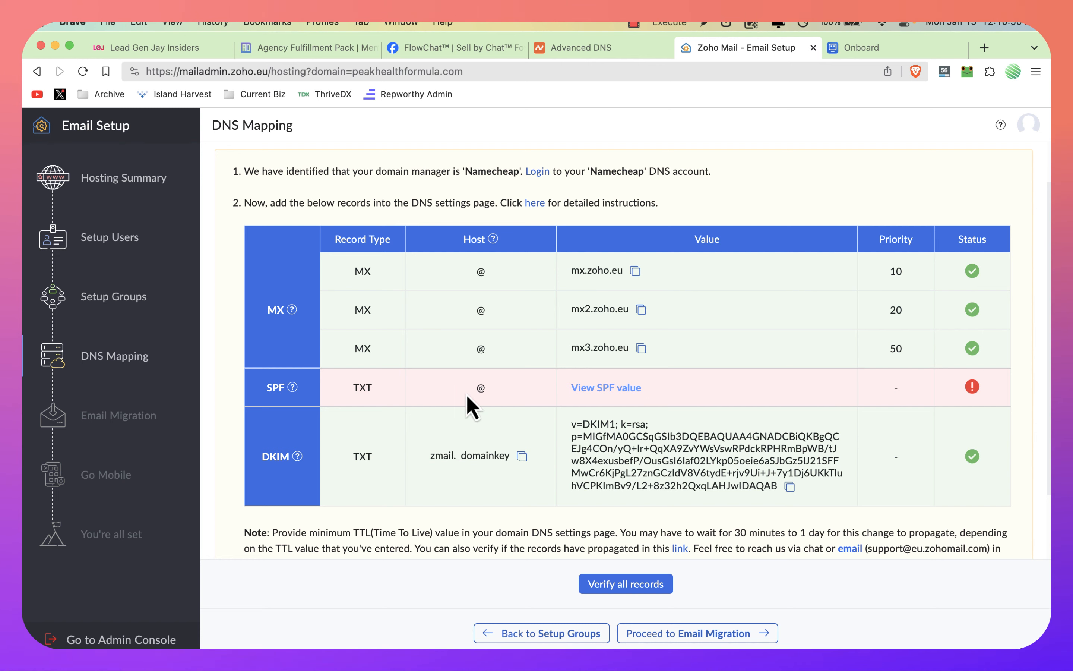
Step: Copy Zoho's replacement SPF value and save it in Namecheap as a TXT record: host @, value v=spf1 include:zoho.eu ~all
left_click(608, 391)
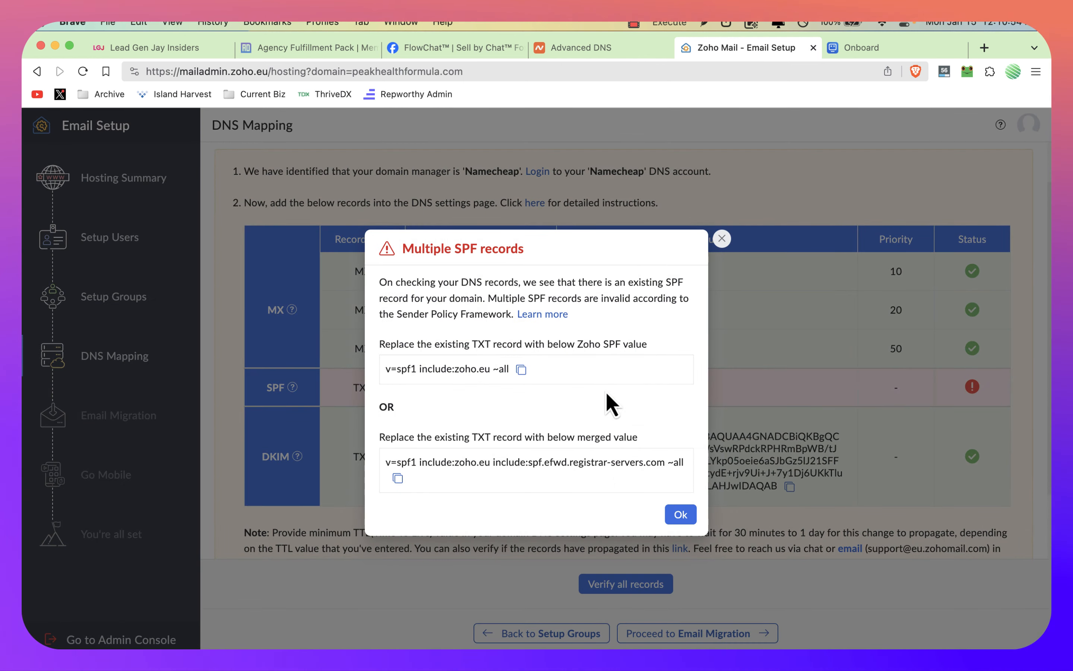
left_click(522, 370)
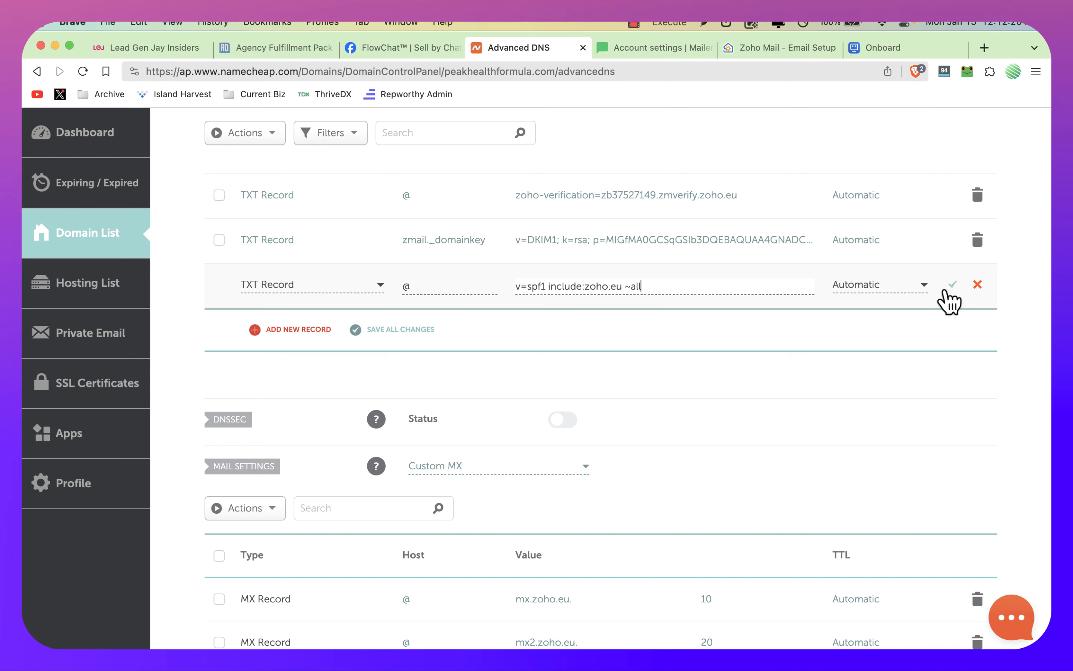
left_click(955, 286)
Step: Go back to Zoho Mail, close the Multiple SPF records dialog, and verify all DNS records again
left_click(628, 48)
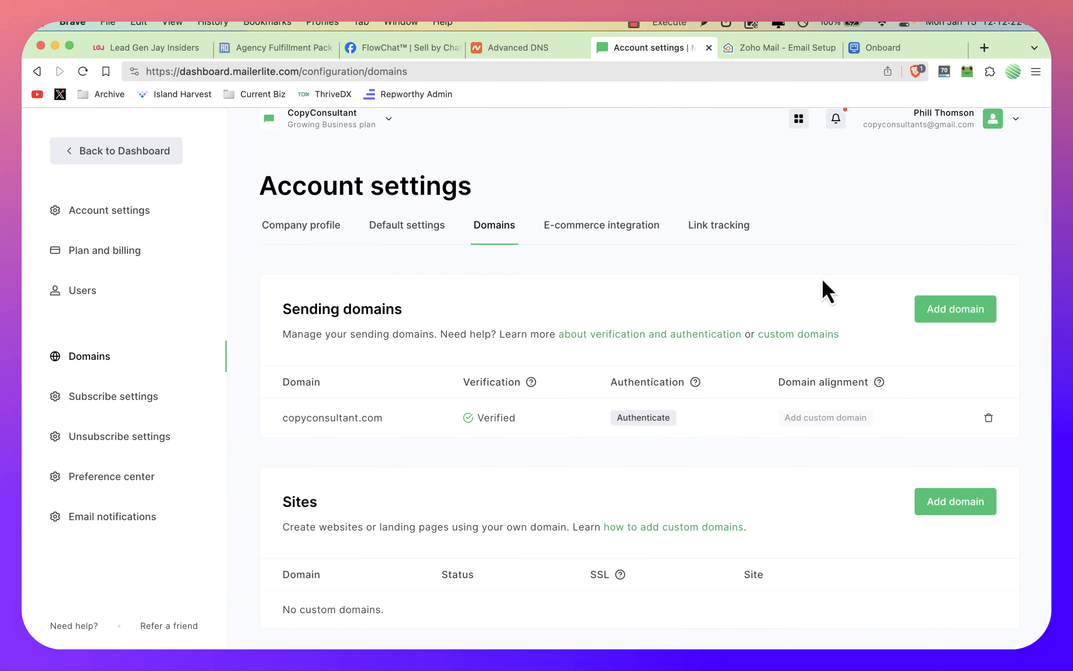
left_click(759, 47)
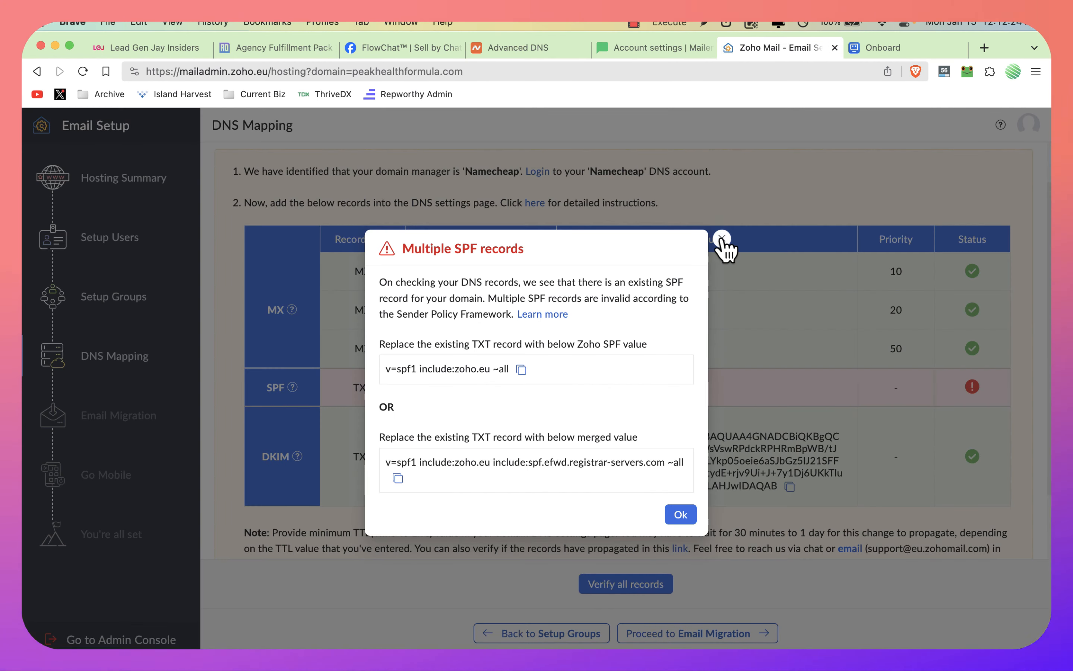
left_click(721, 239)
left_click(618, 585)
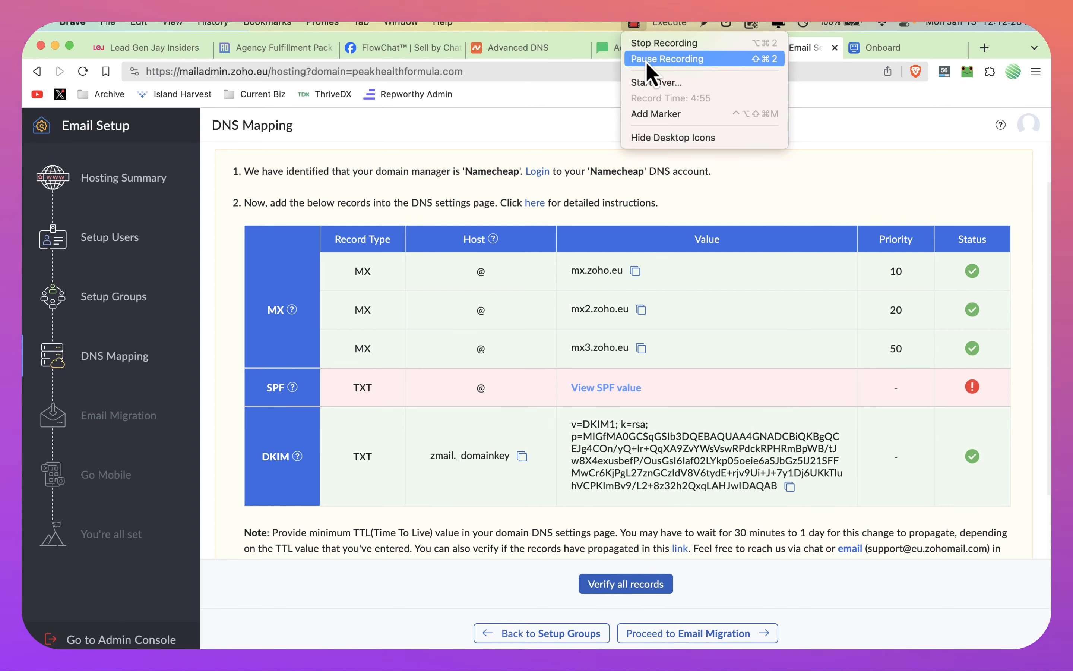
left_click(667, 58)
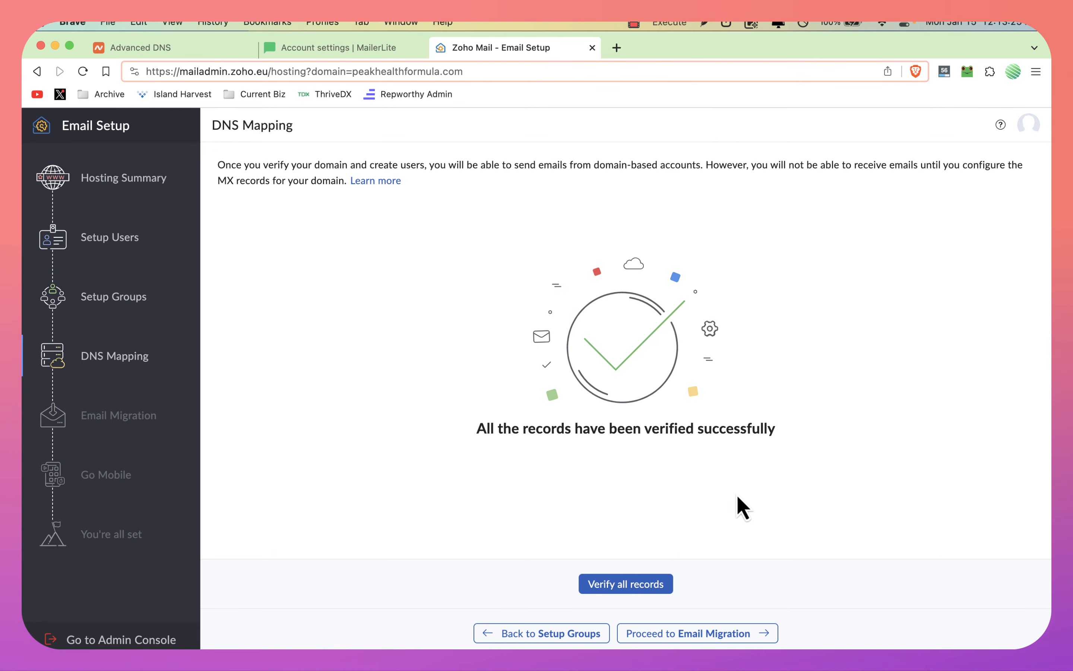
Step: Skip data migration and the mobile app setup to complete the Zoho email setup, and open the inbox
left_click(725, 634)
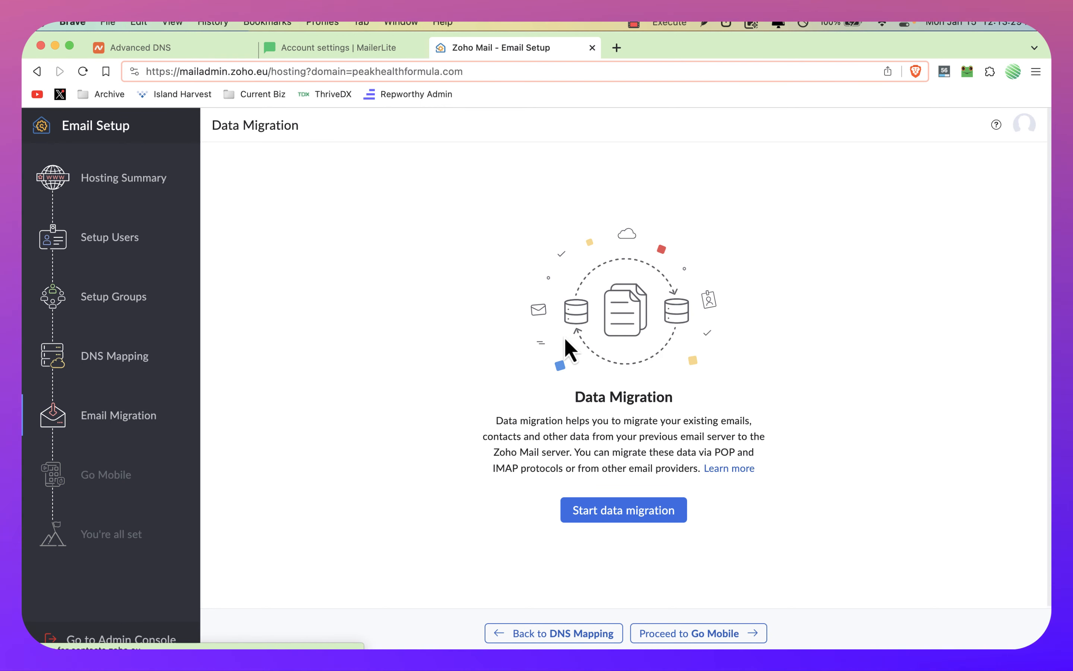
left_click(694, 638)
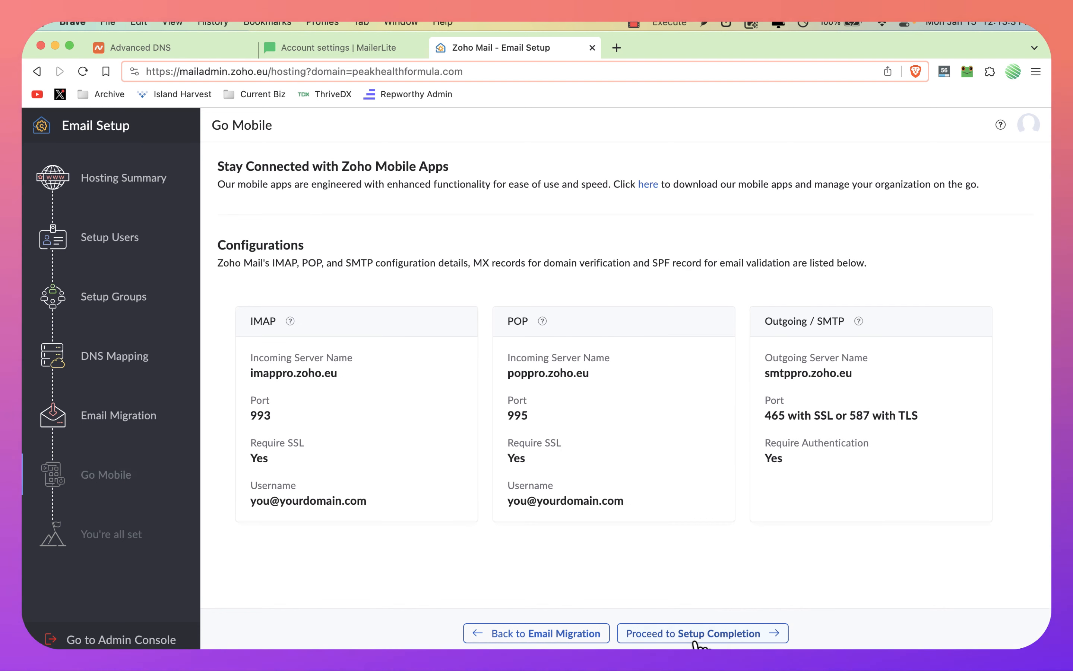
left_click(695, 638)
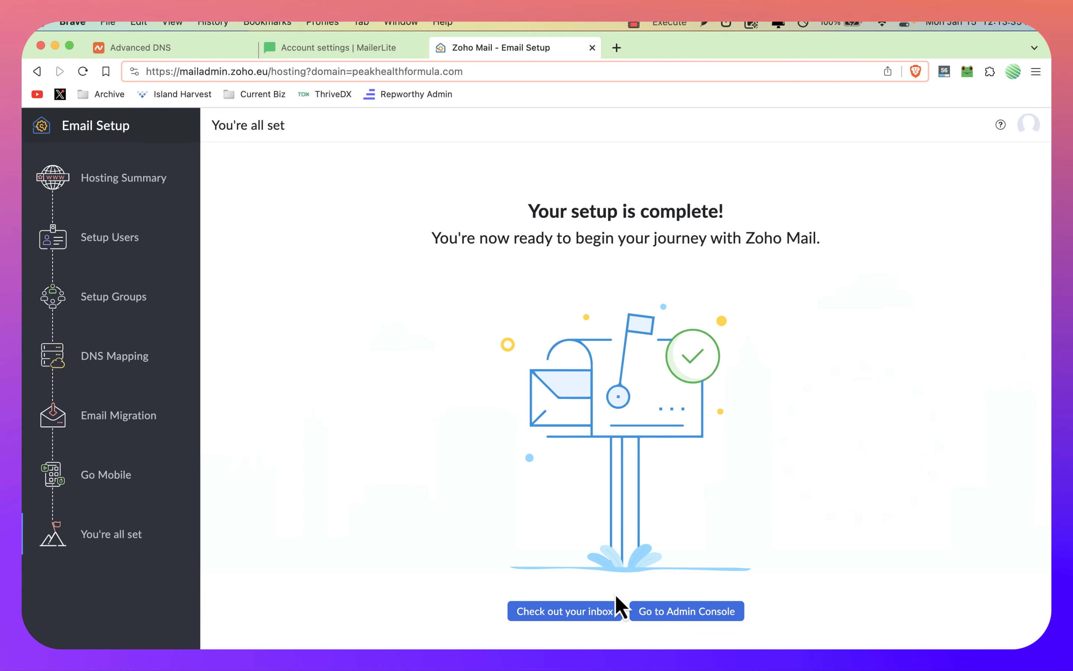
left_click(576, 616)
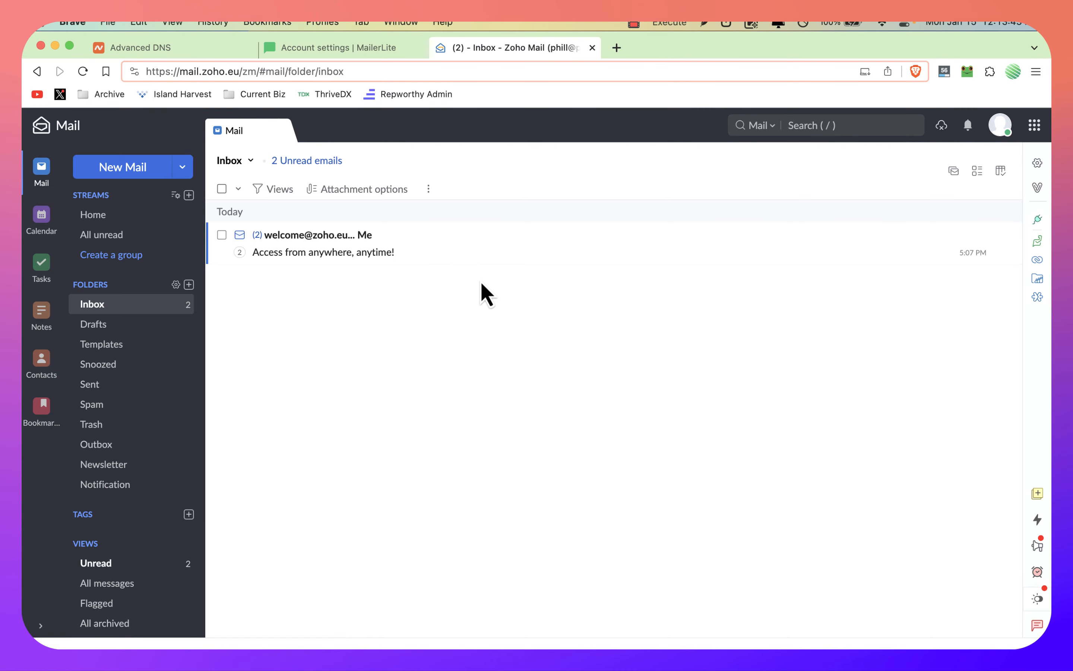
Step: Start adding a sending domain in MailerLite, then copy the domain peakhealthformula.com from the Zoho Mail profile, skipping the welcome tour
left_click(345, 47)
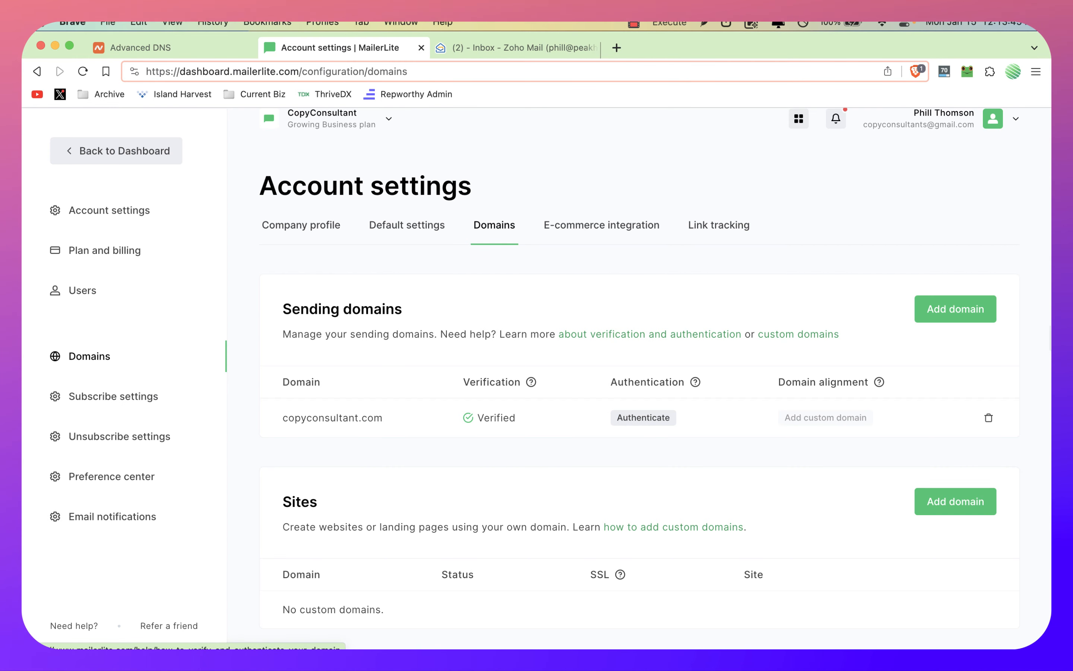
left_click(977, 317)
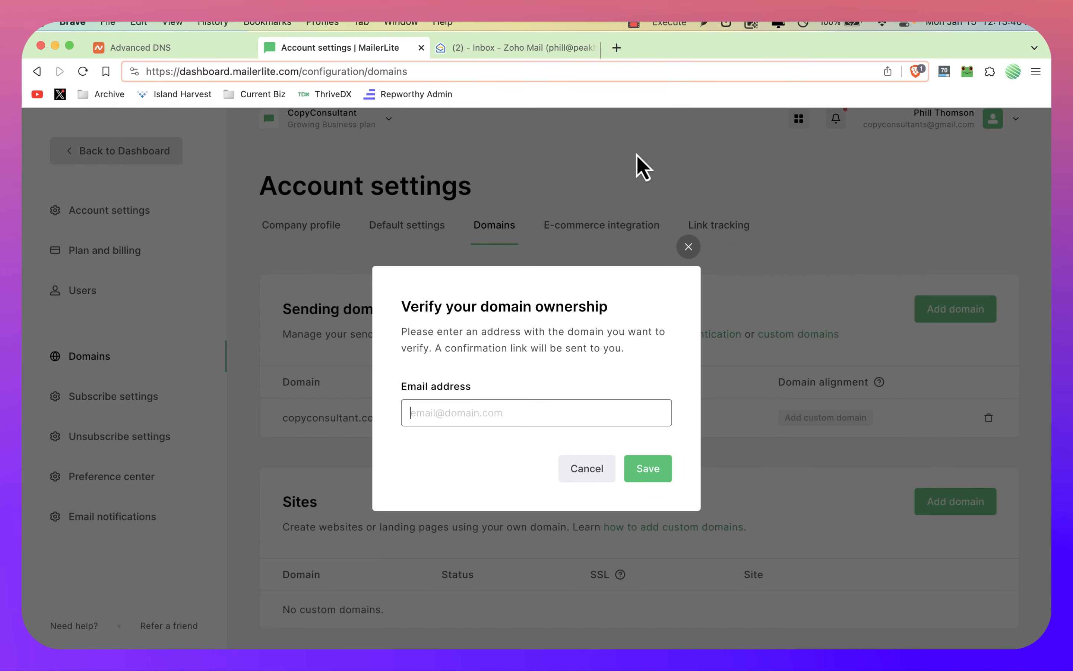
left_click(515, 48)
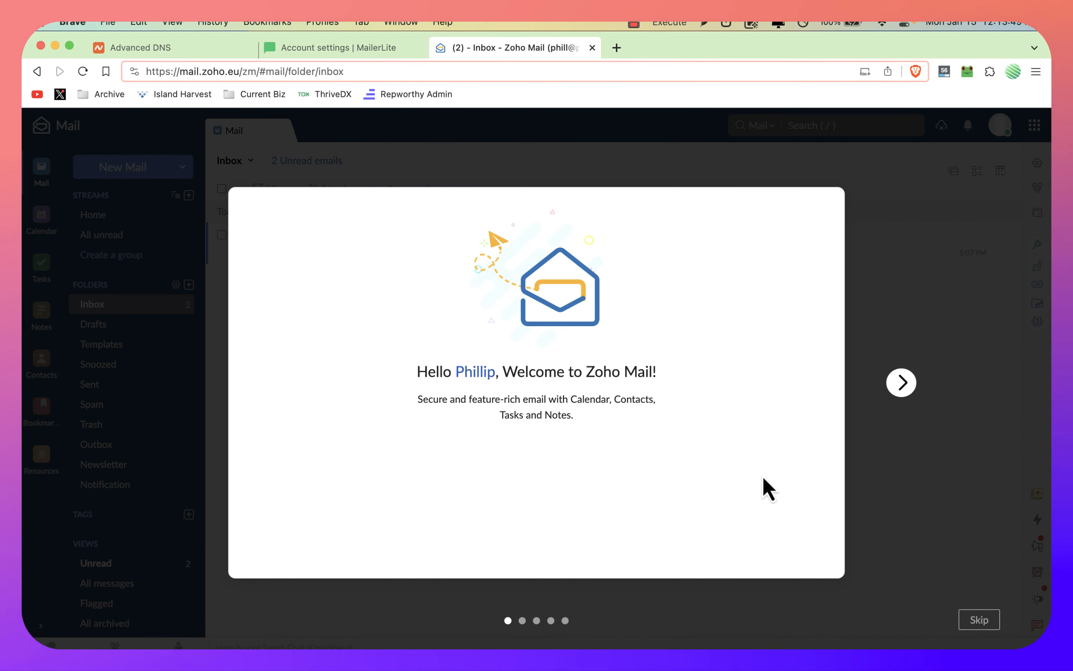
left_click(979, 619)
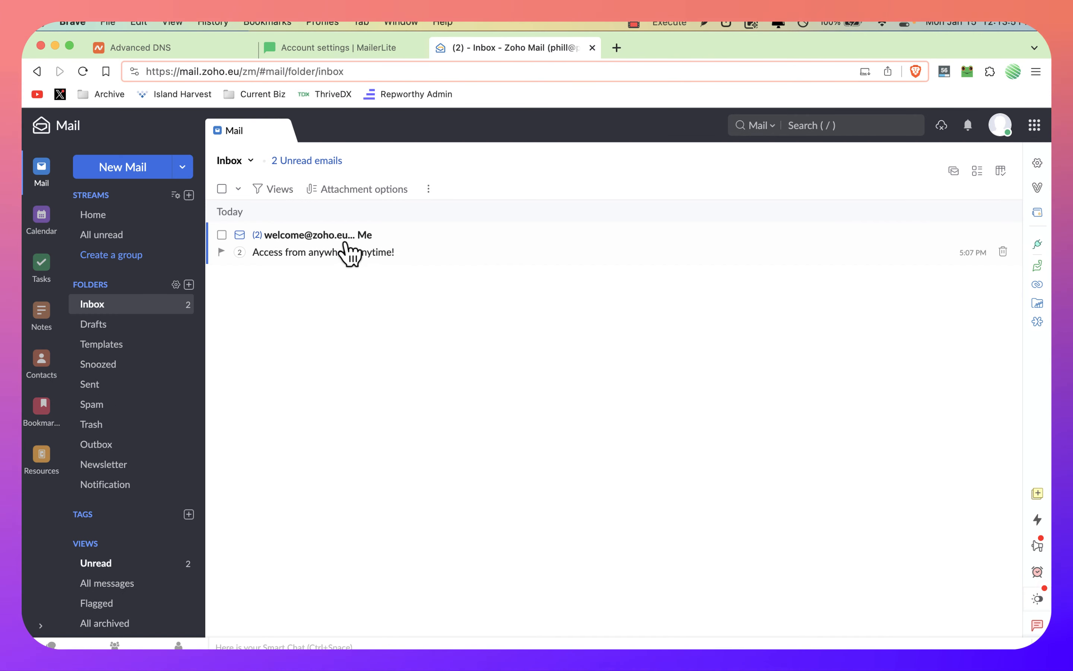
left_click(1000, 129)
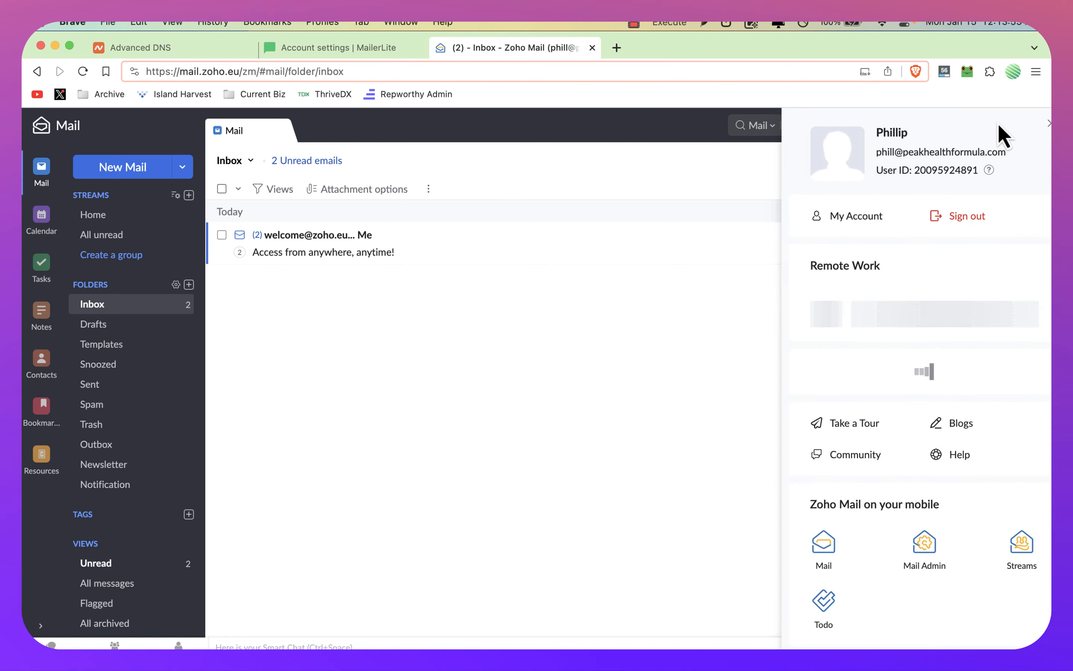
left_click_drag(991, 153, 892, 152)
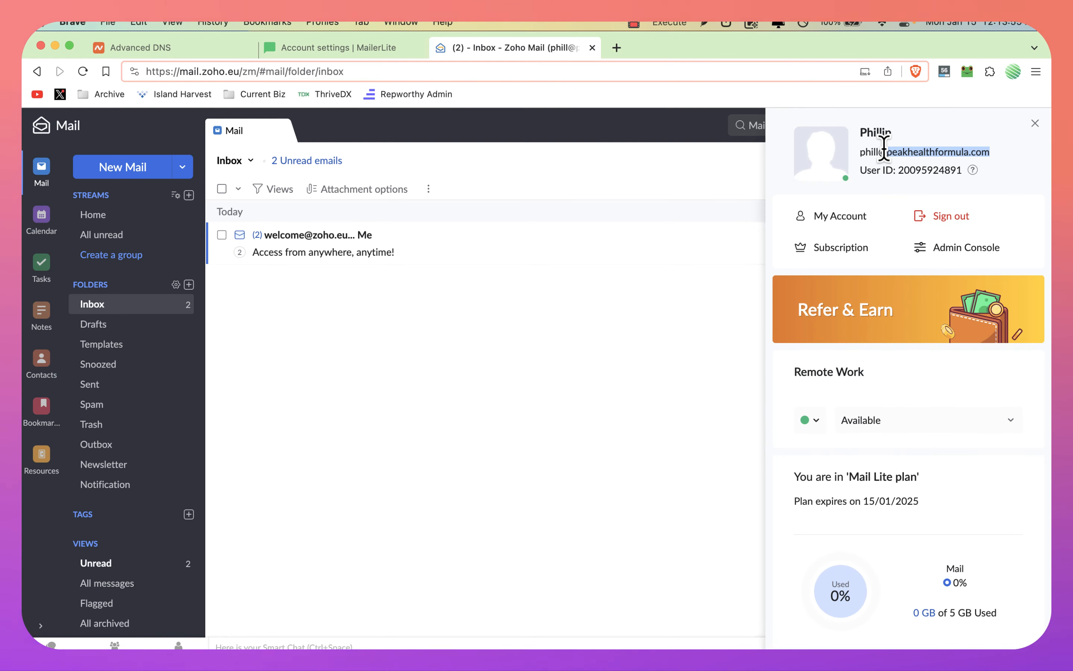
key("super+c")
Step: Return to MailerLite, enter the Zoho email address at peakhealthformula.com for domain ownership verification, and save it
key("super+alt+Left")
key("super+v")
left_click(648, 468)
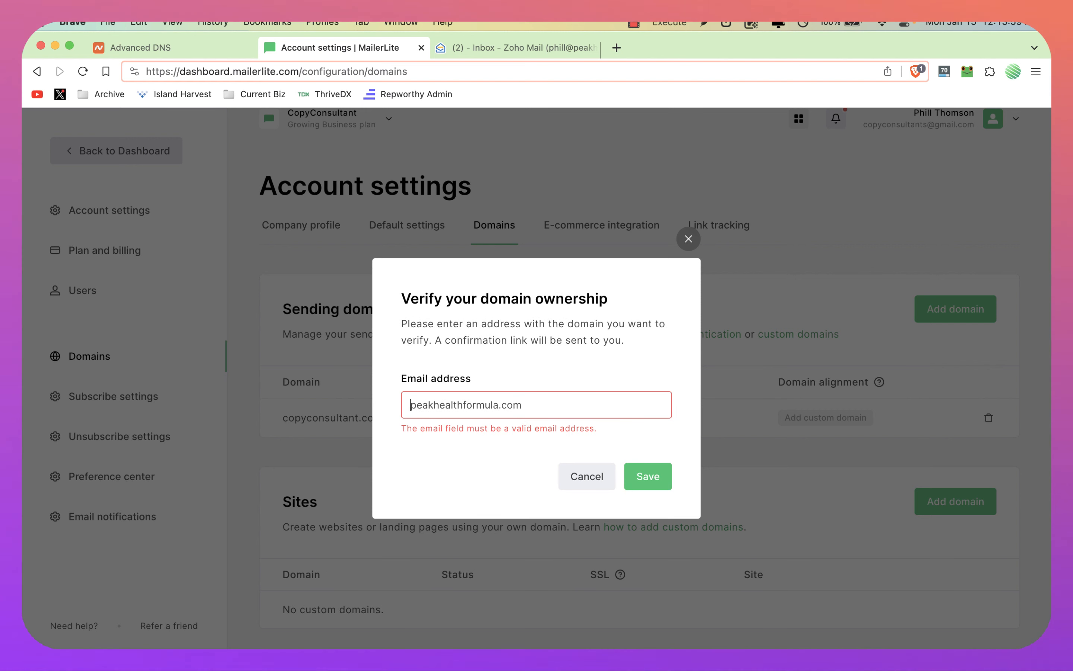
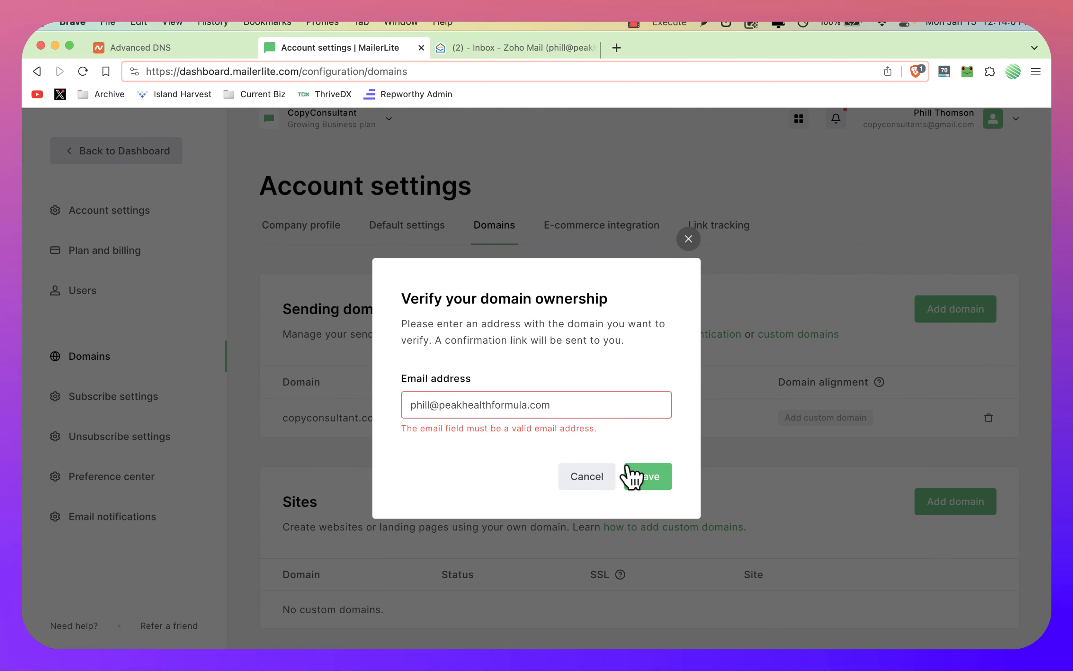
left_click(642, 477)
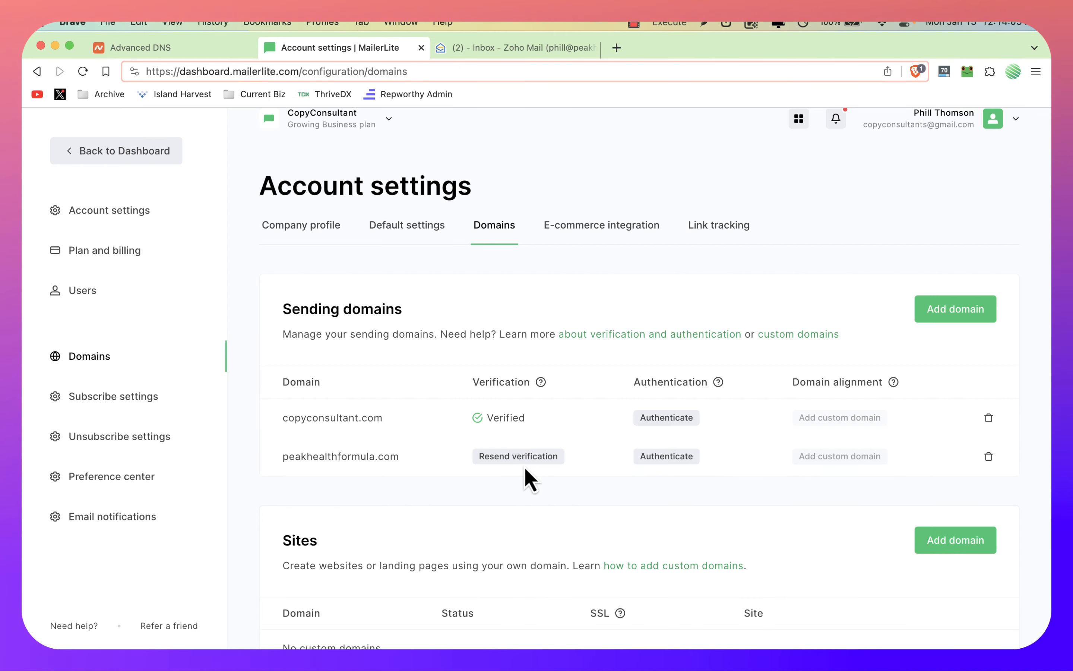
Step: Switch to Zoho Mail, close the profile, and follow the verification link in MailerLite's sender address email
key("ctrl+Tab")
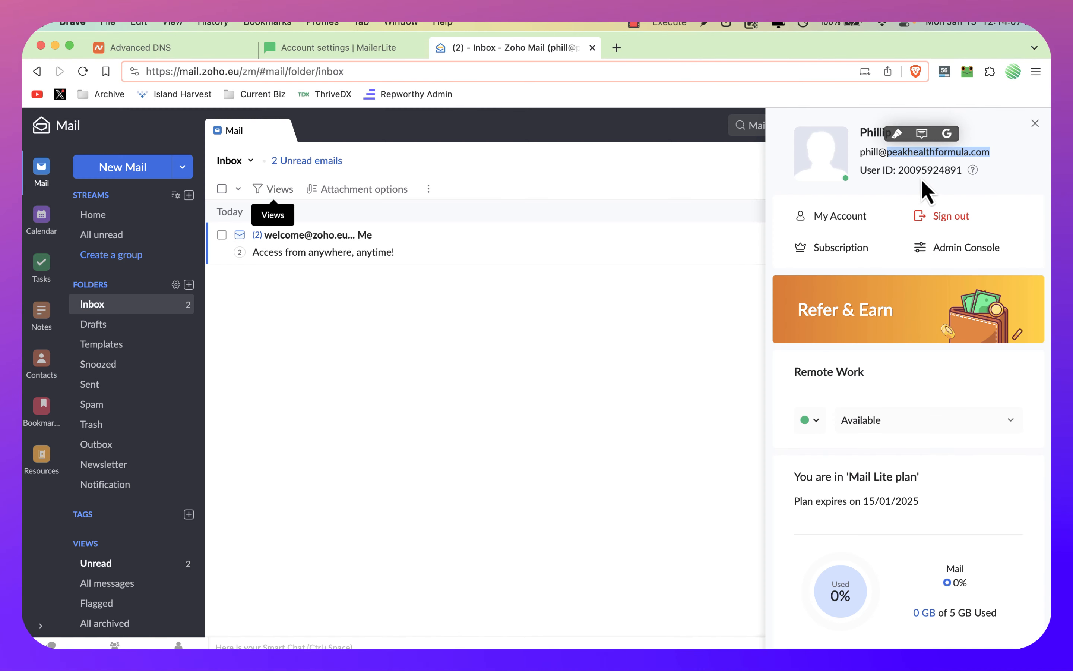
left_click(1038, 117)
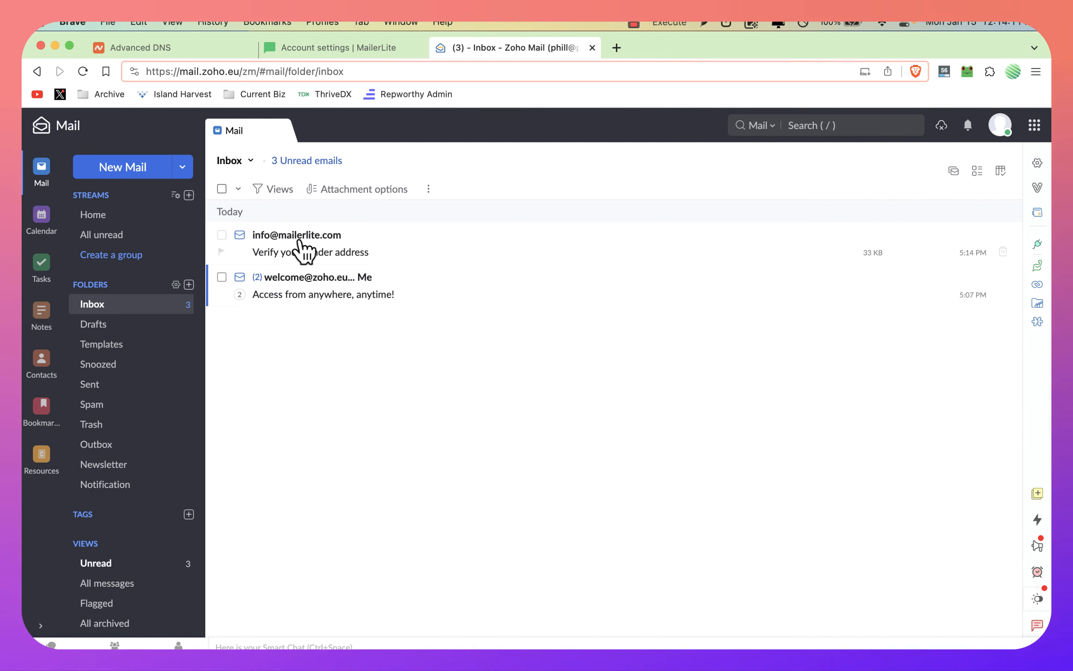
left_click(301, 243)
left_click(639, 480)
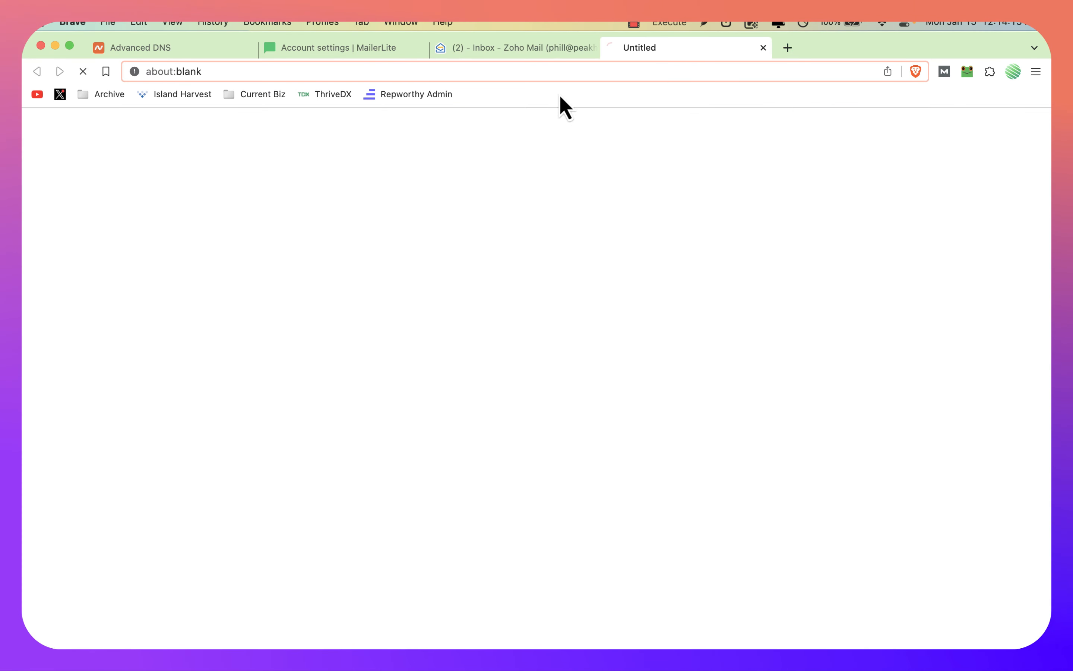
left_click_drag(637, 49, 520, 73)
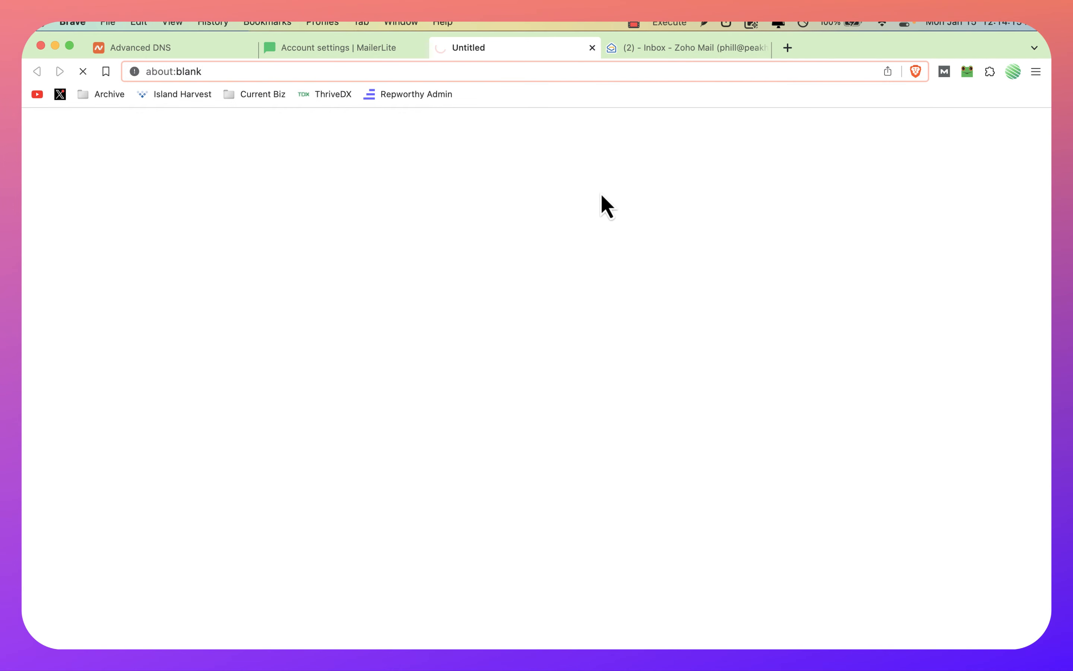
Step: Open MailerLite's domain authentication records for peakhealthformula.com and copy the DKIM CNAME record's name
scroll(743, 493, "down", 1)
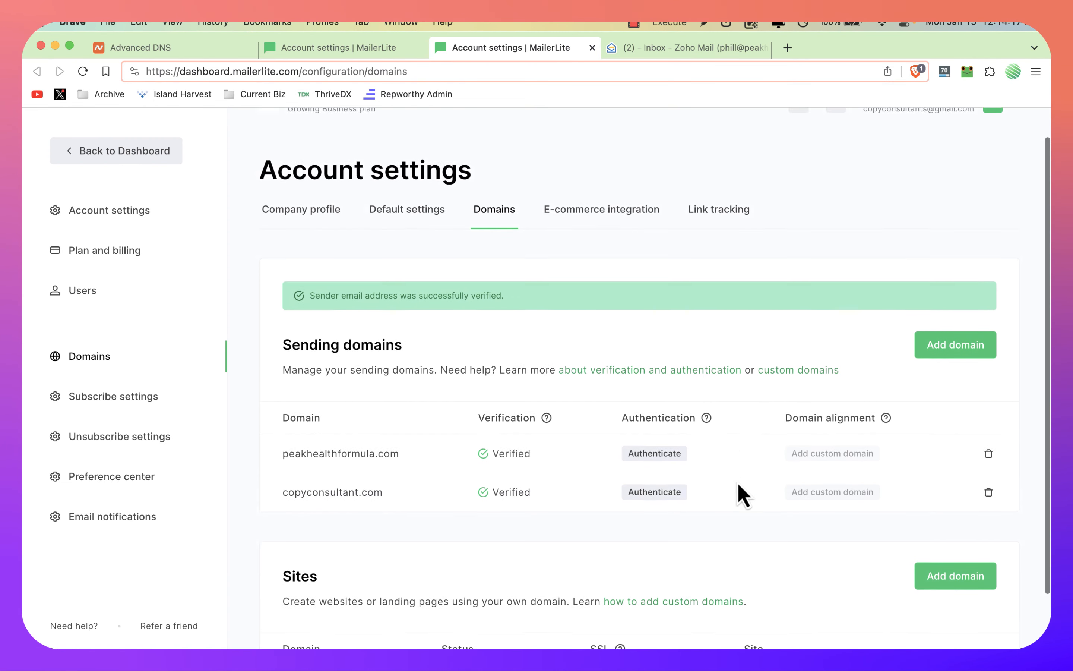
scroll(742, 493, "down", 1)
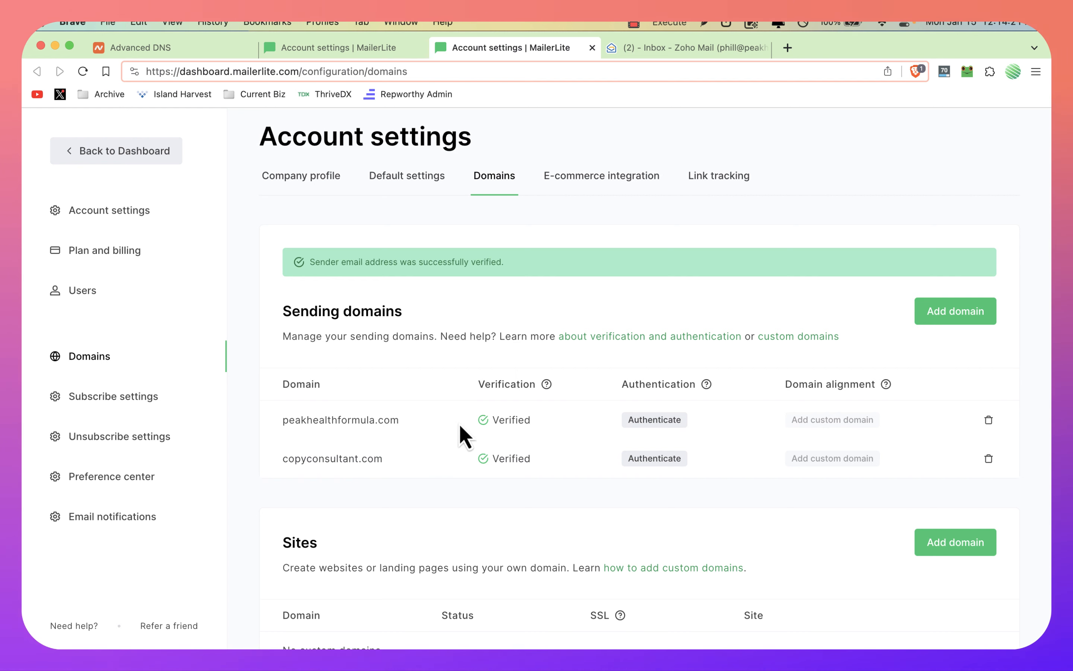
left_click(650, 421)
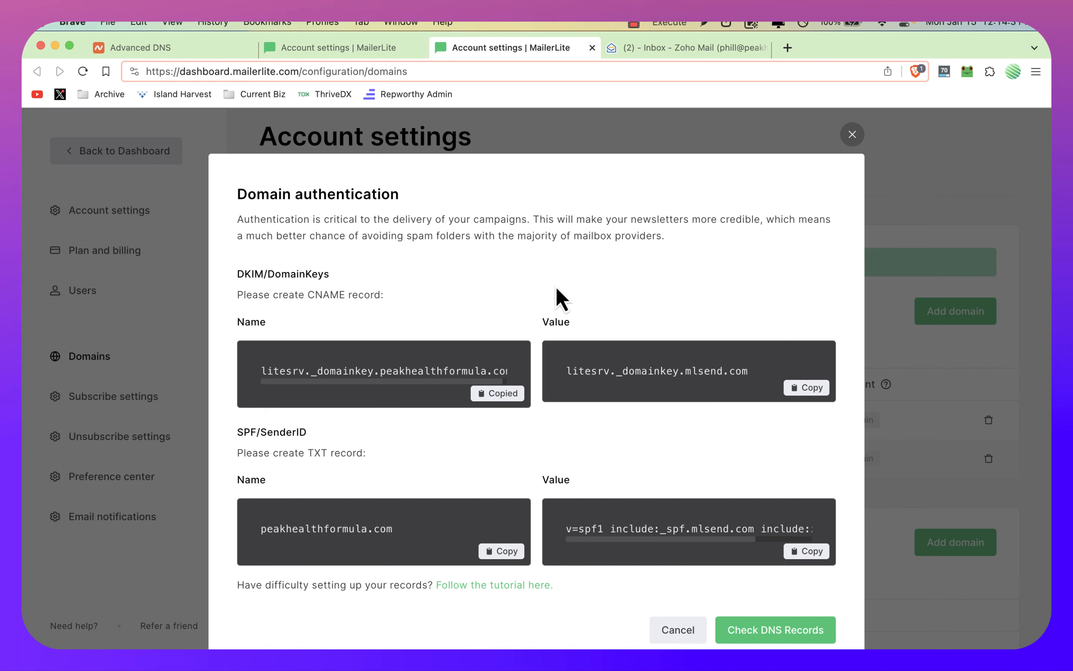
Step: Close the extra MailerLite page and add a CNAME record in Namecheap with host litesrv._domainkey.peakhealthformula.com
key("ctrl+shift+Tab")
key("super+w")
key("ctrl+shift+Tab")
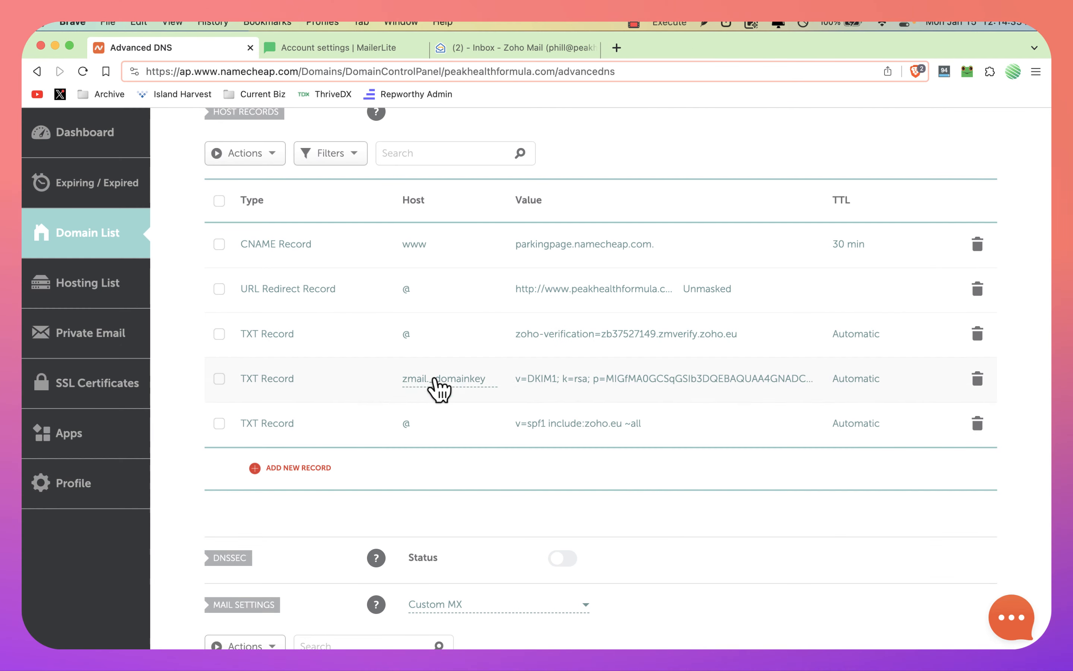
left_click(294, 468)
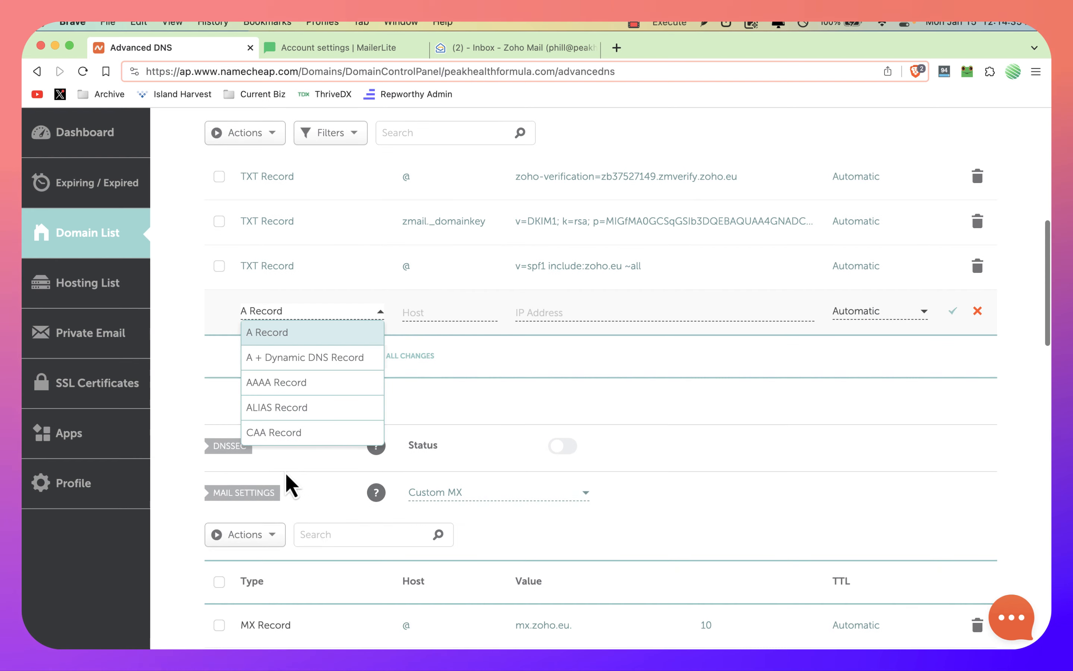
scroll(310, 400, "down", 4)
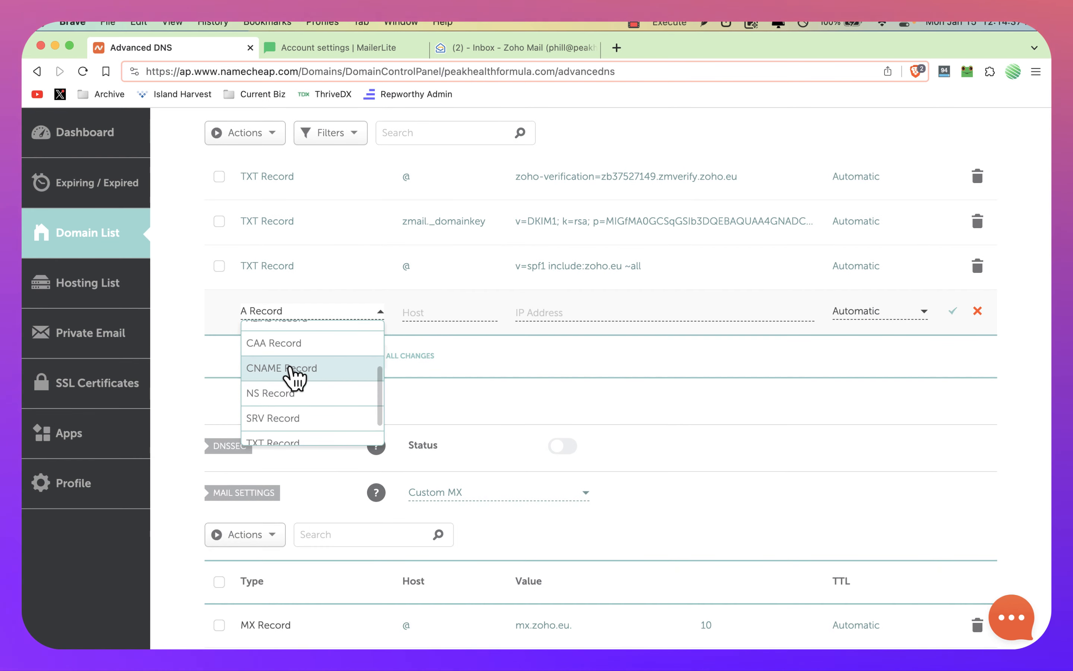
left_click(294, 368)
left_click(432, 312)
key("super+v")
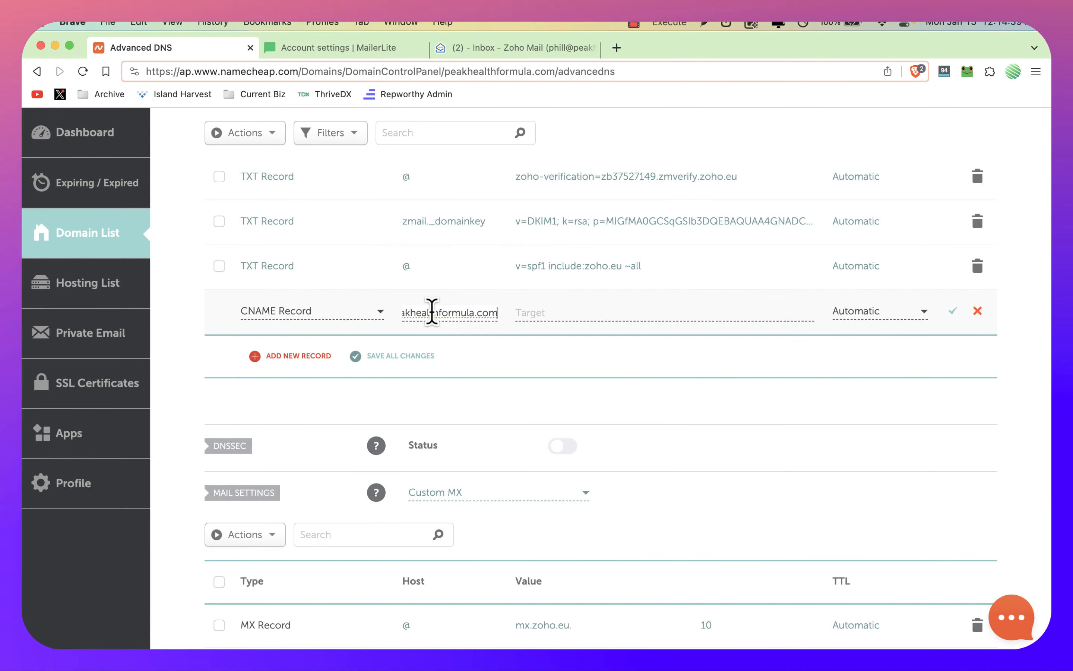
Step: Copy the DKIM value litesrv._domainkey.mlsend.com from MailerLite and save it as the CNAME record's target in Namecheap
key("ctrl+shift+Tab")
key("ctrl+shift+Tab")
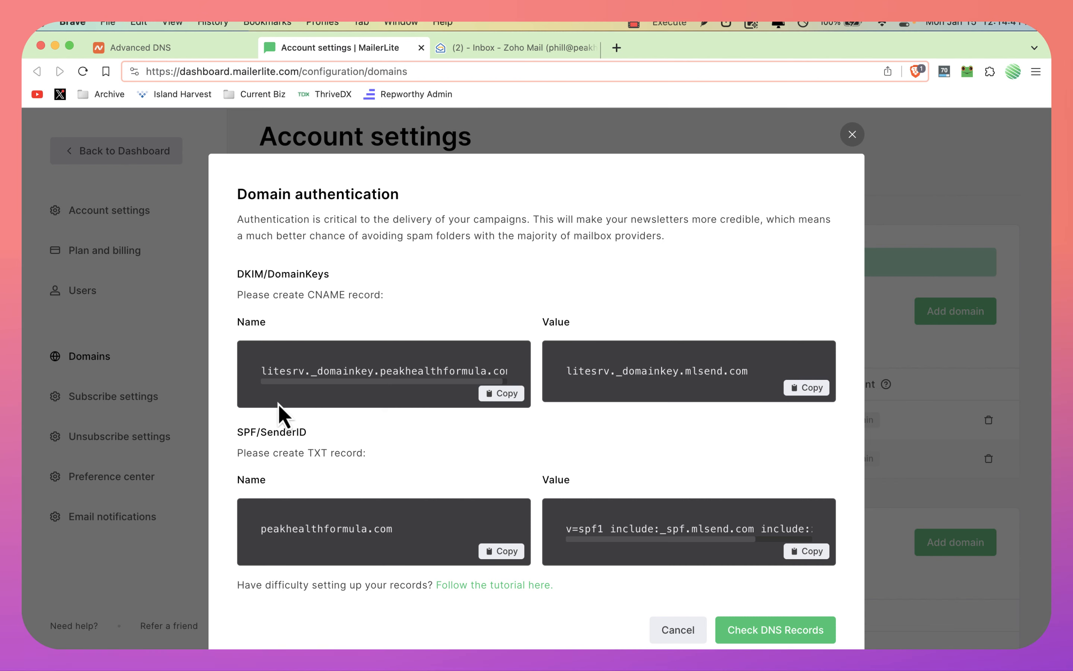
left_click(806, 391)
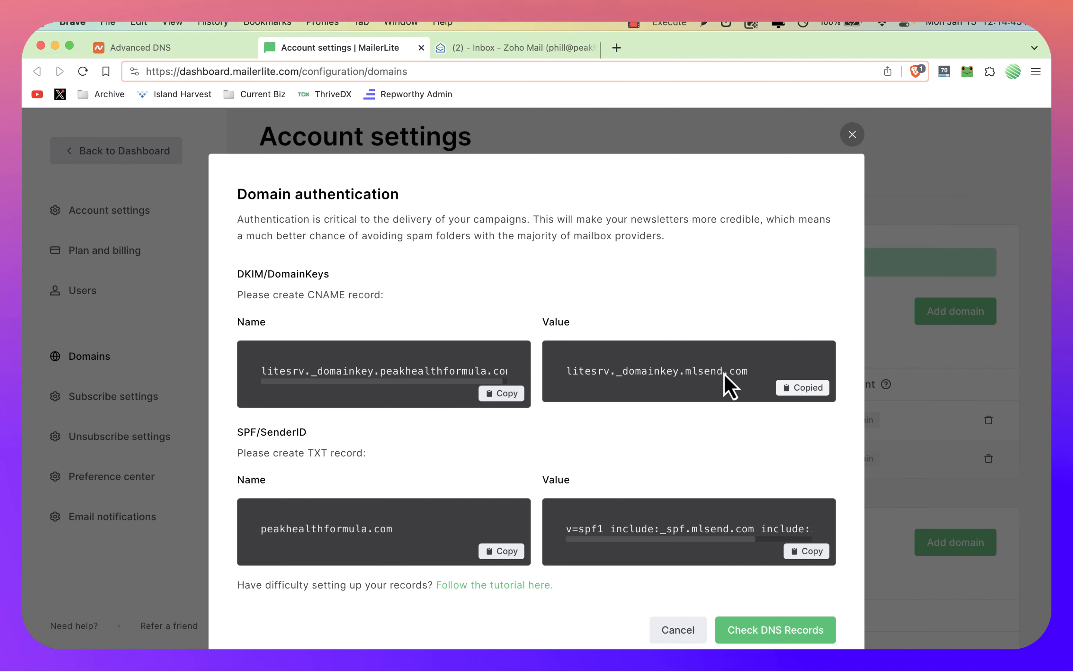
key("ctrl+shift+Tab")
key("super+v")
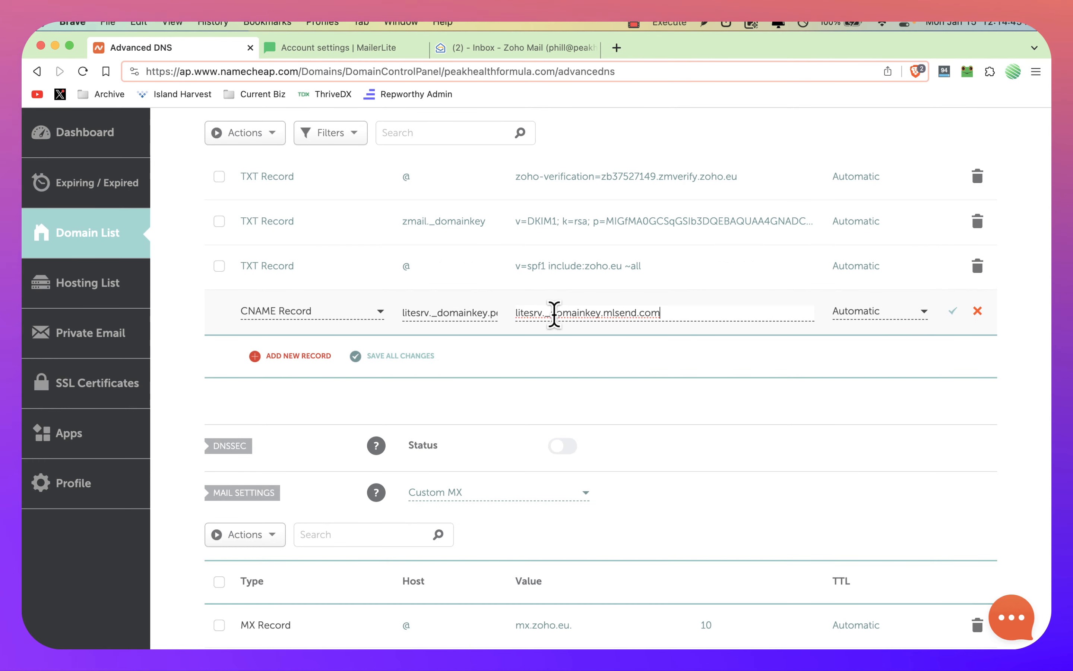
Step: Open the existing SPF TXT record in Namecheap for editing and copy include:_spf.mlsend.com from MailerLite's SPF value
key("ctrl+Tab")
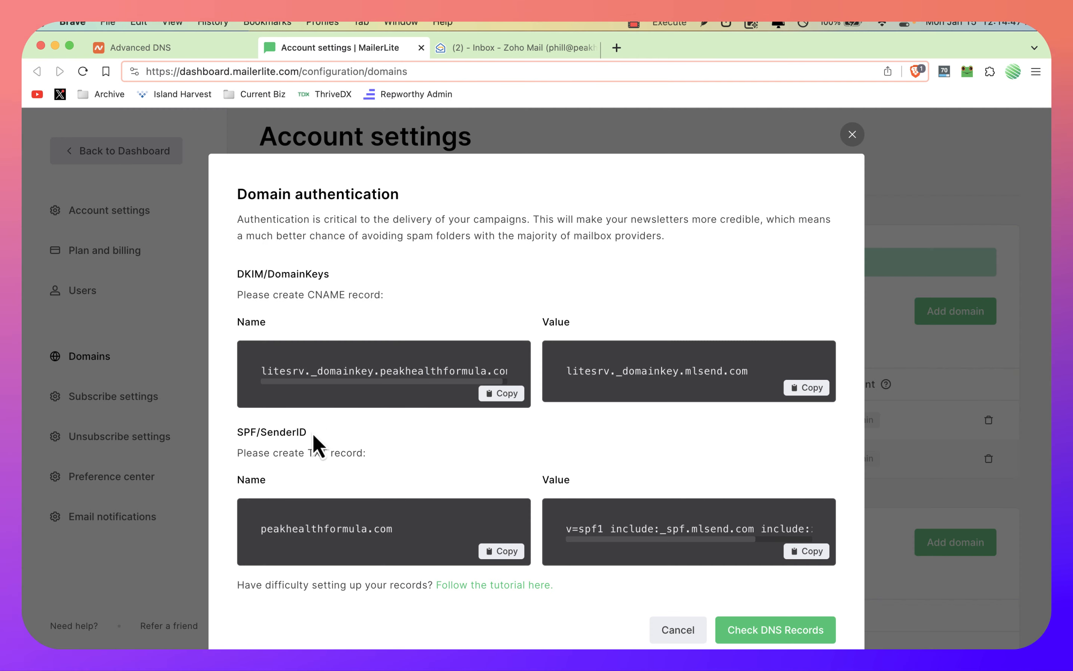
scroll(306, 443, "down", 2)
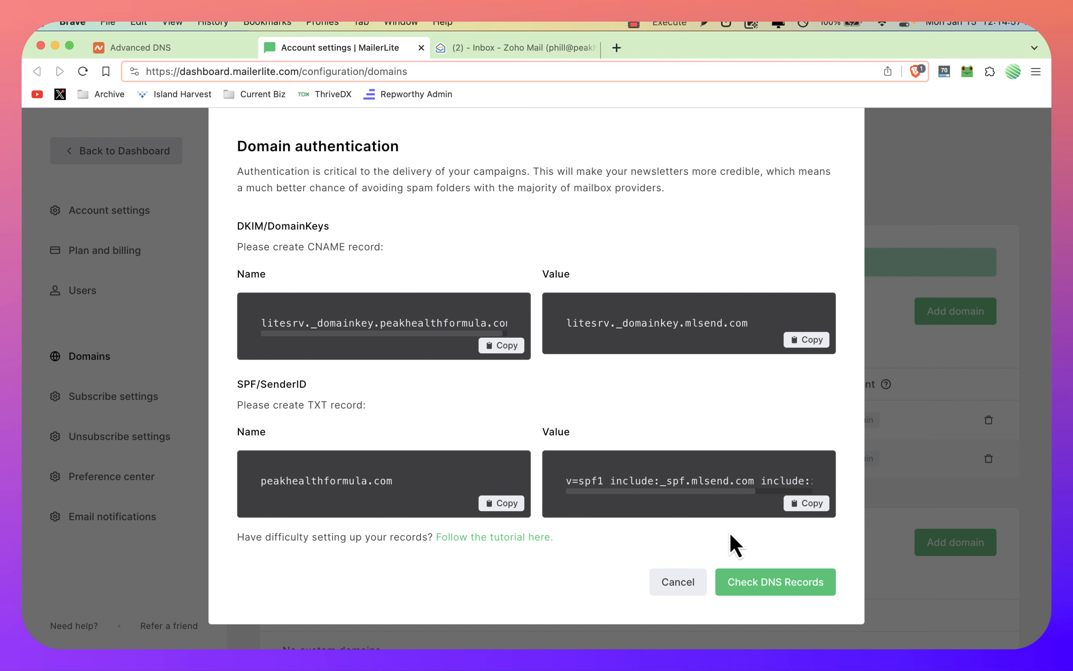
key("ctrl+shift+Tab")
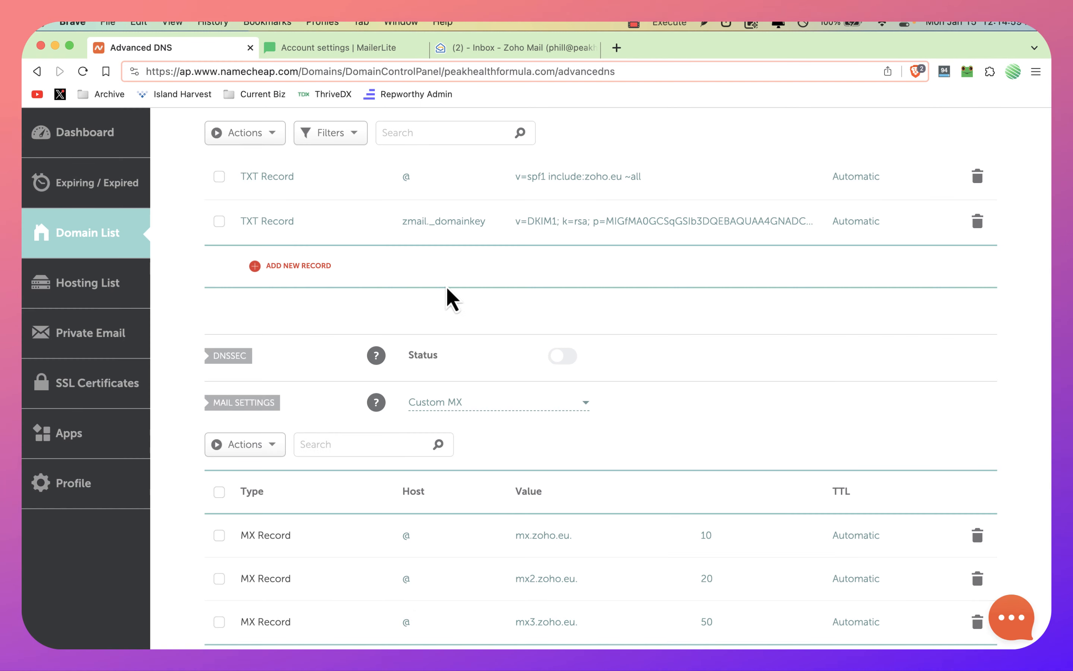
left_click(601, 255)
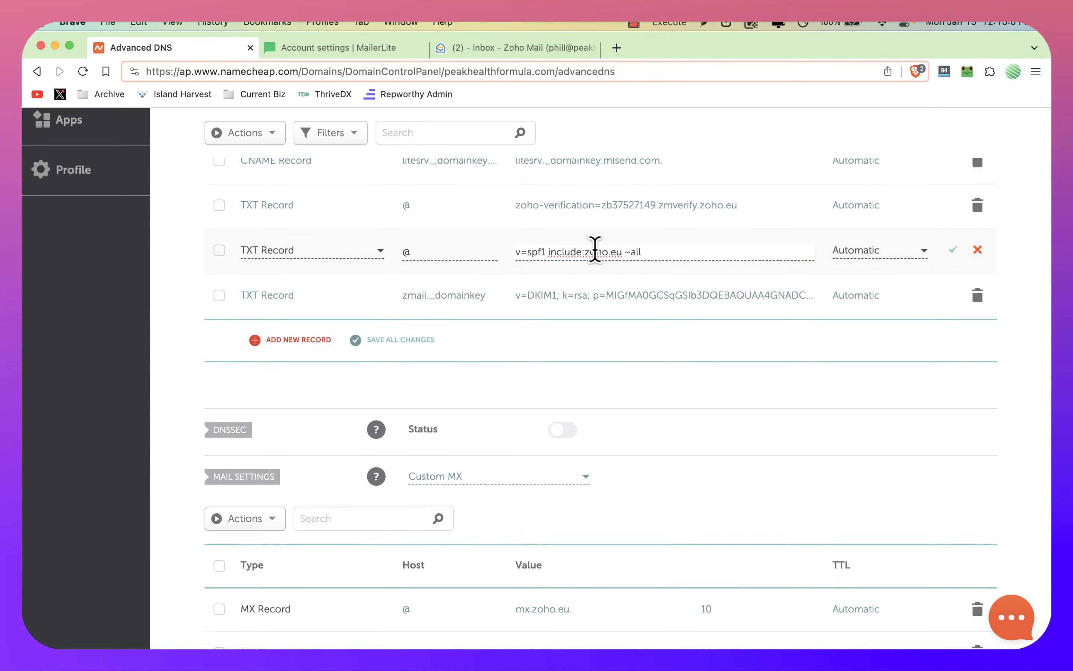
key("ctrl+Tab")
left_click_drag(659, 482, 753, 478)
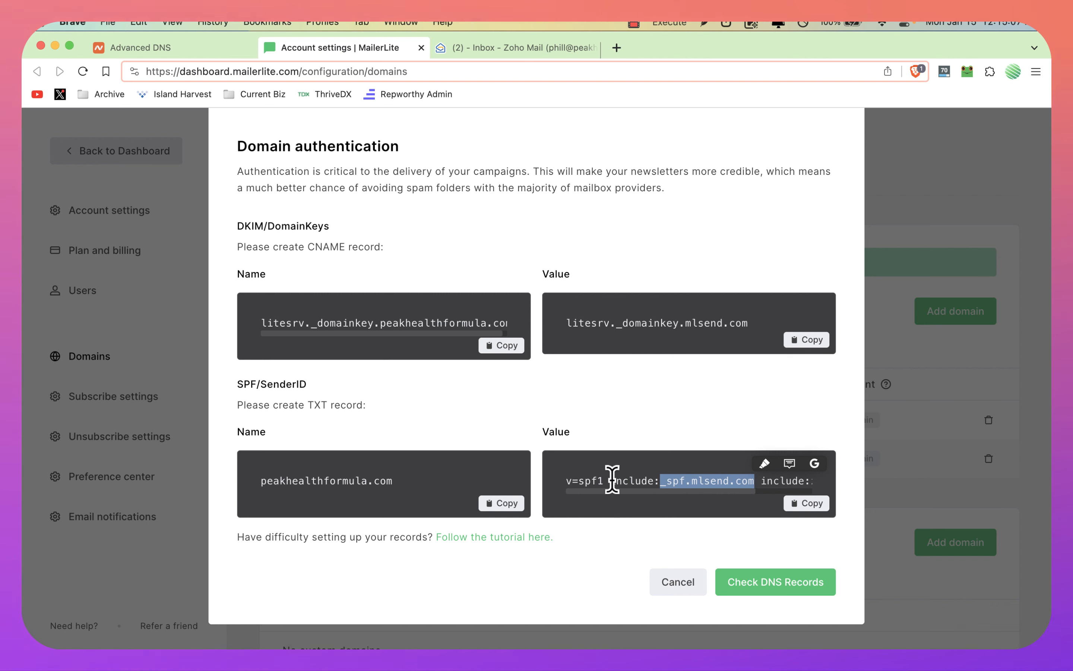
left_click_drag(612, 481, 753, 478)
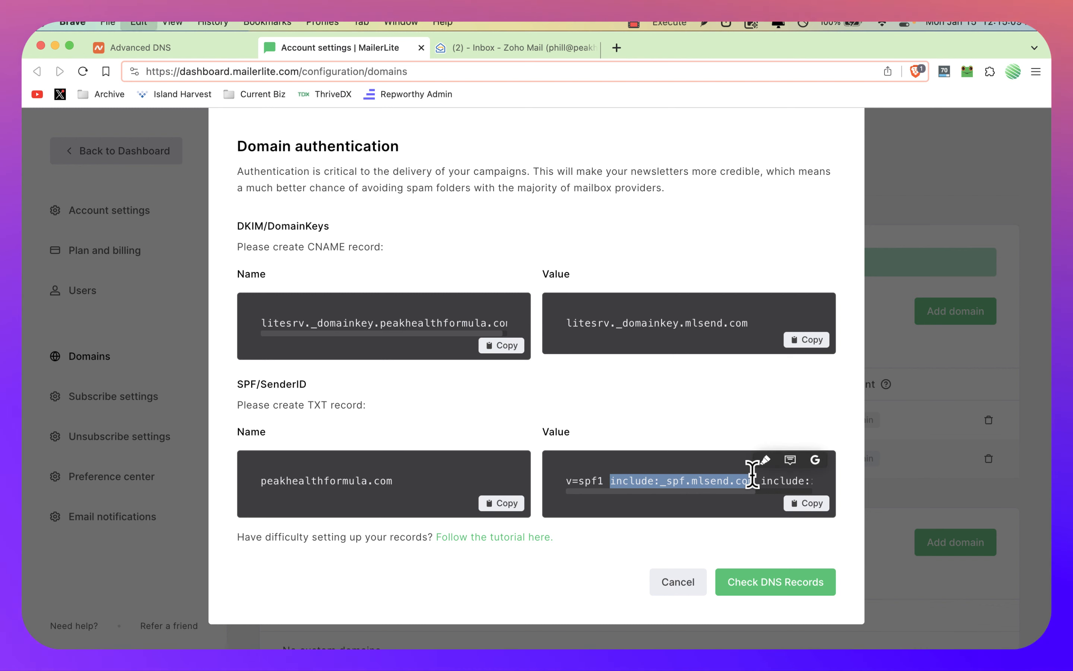
Step: Set the SPF TXT record's value in Namecheap to v=spf1 include:zoho.eu include:_spf.mlsend.com ~all and save the record
key("ctrl+shift+Tab")
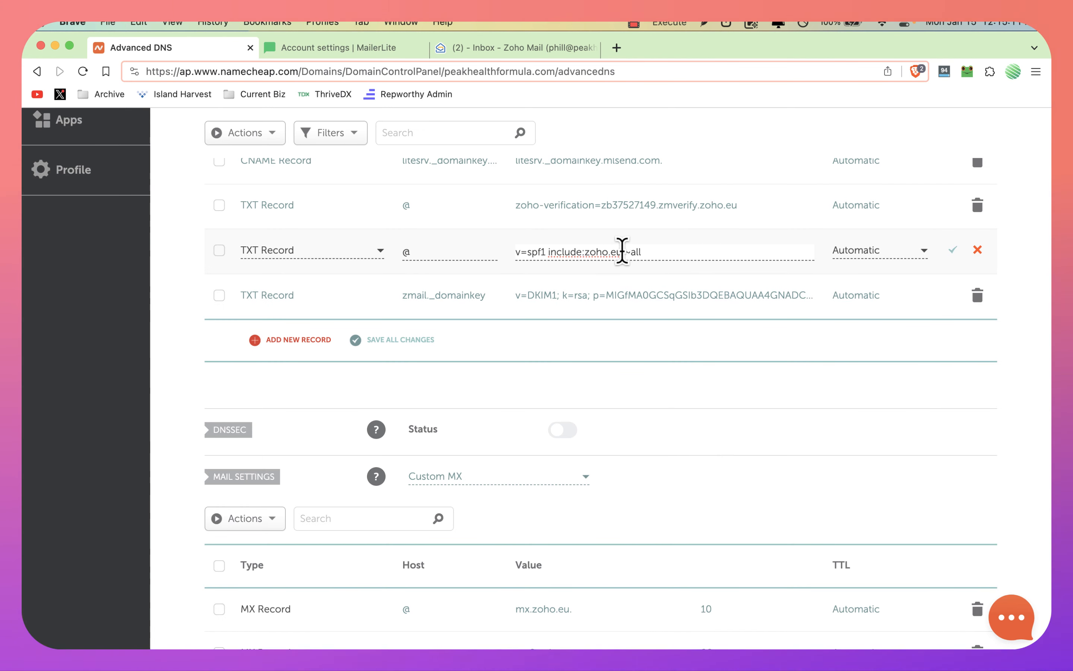
left_click(622, 251)
key("super+v")
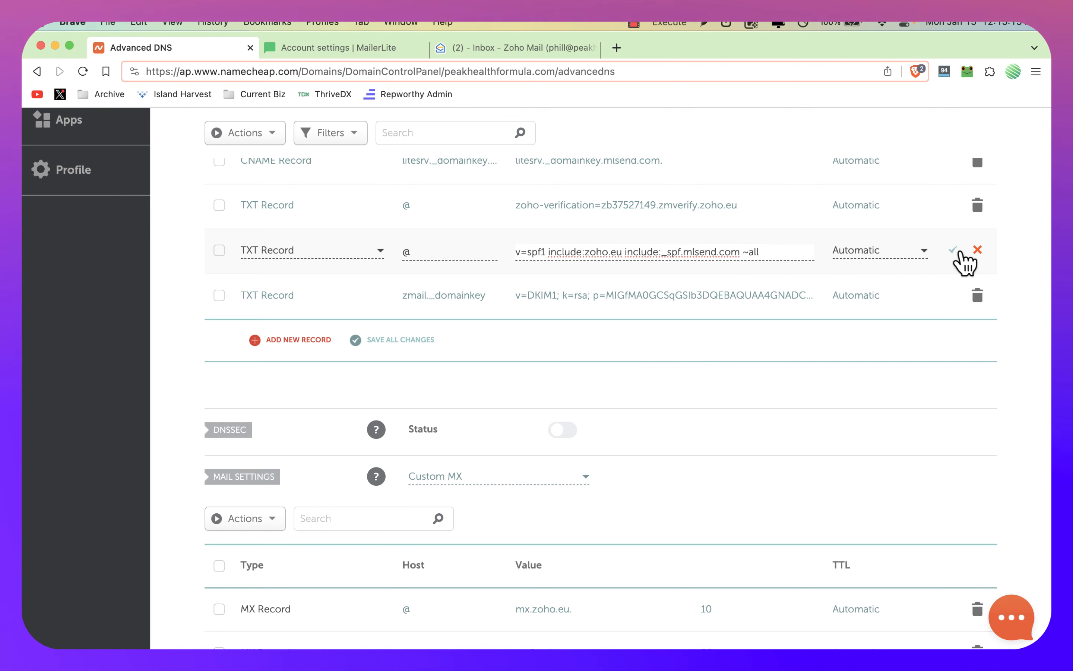
left_click(959, 252)
Step: Switch to MailerLite and check the DKIM and SPF DNS records for peakhealthformula.com
key("ctrl+Tab")
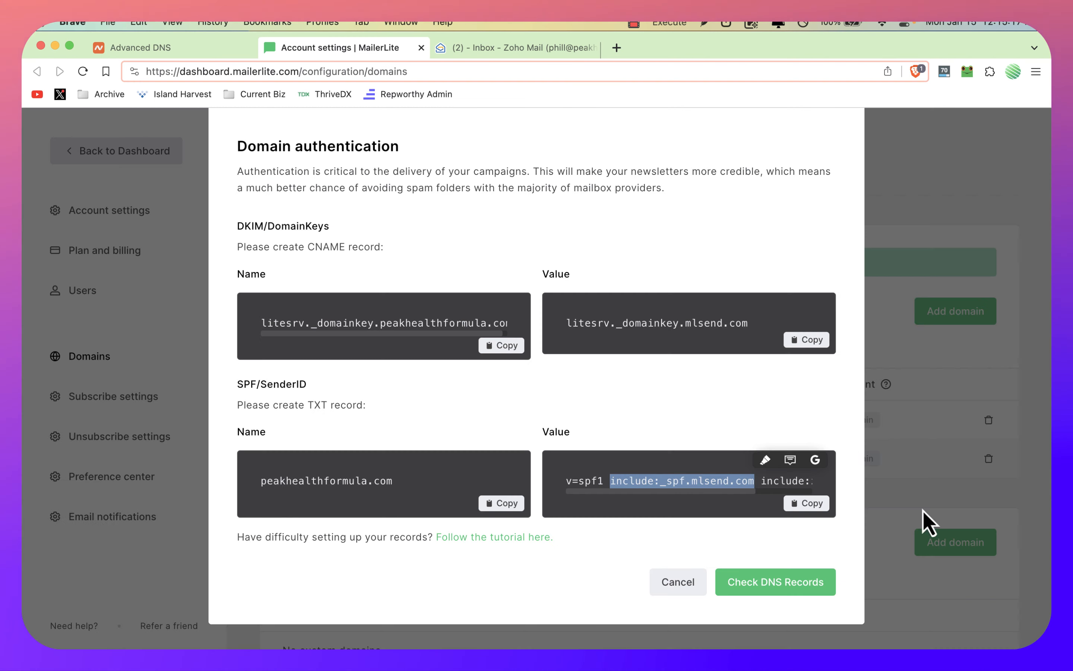
left_click(786, 586)
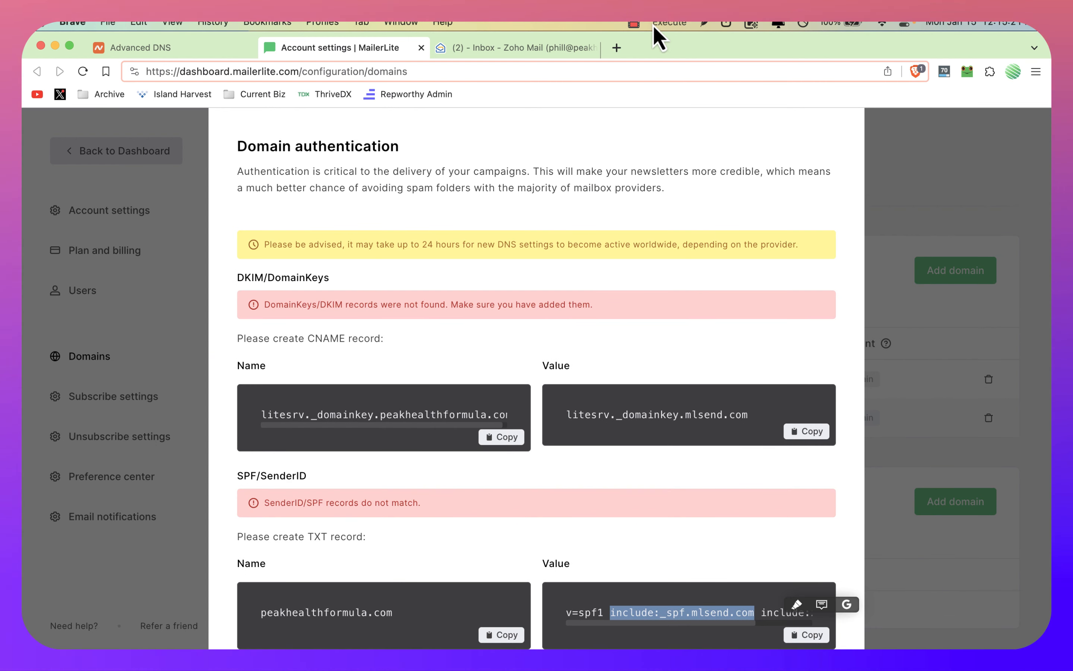
left_click(634, 23)
left_click(648, 59)
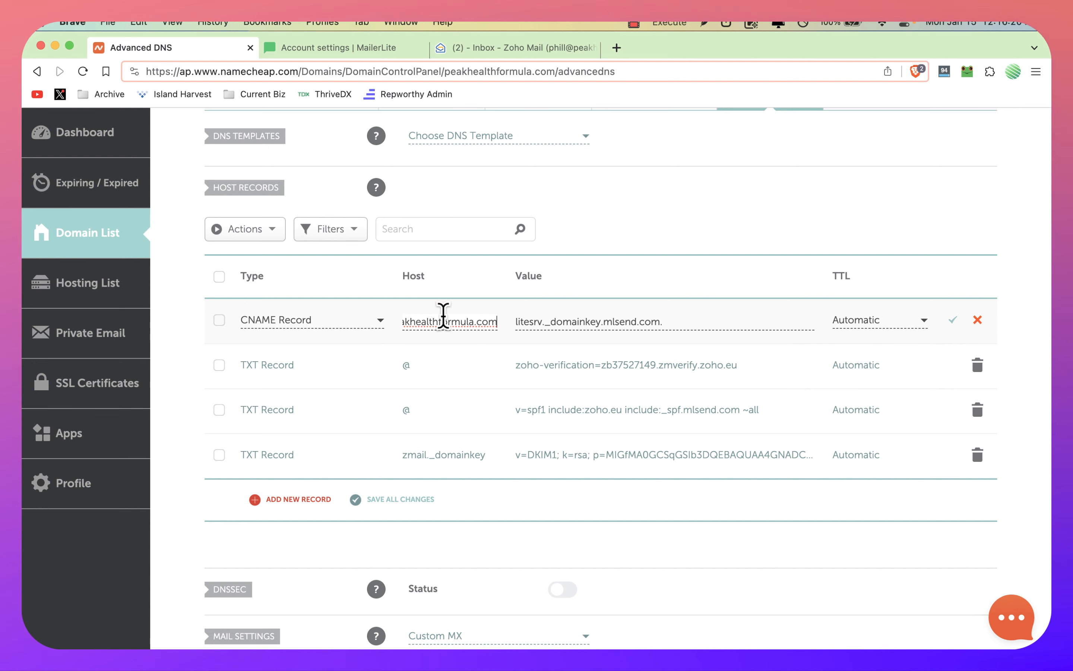
Step: Shorten the CNAME record's host in Namecheap to litesrv._domainkey, comparing it with the DKIM record name in MailerLite
scroll(434, 317, "left", 1)
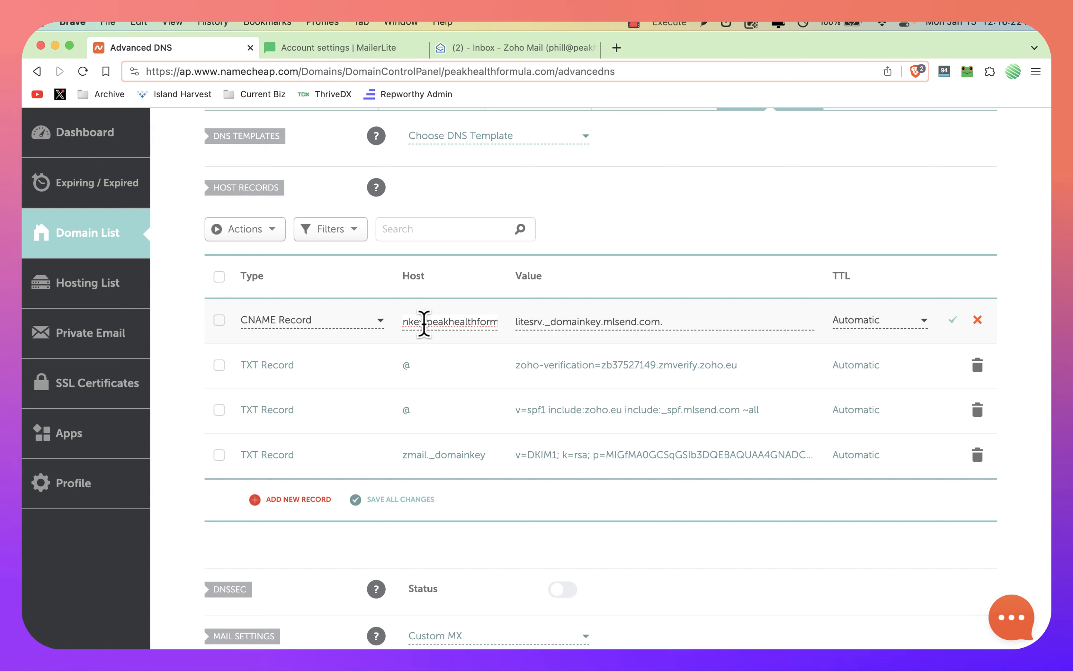
left_click_drag(425, 323, 519, 366)
key("super+v")
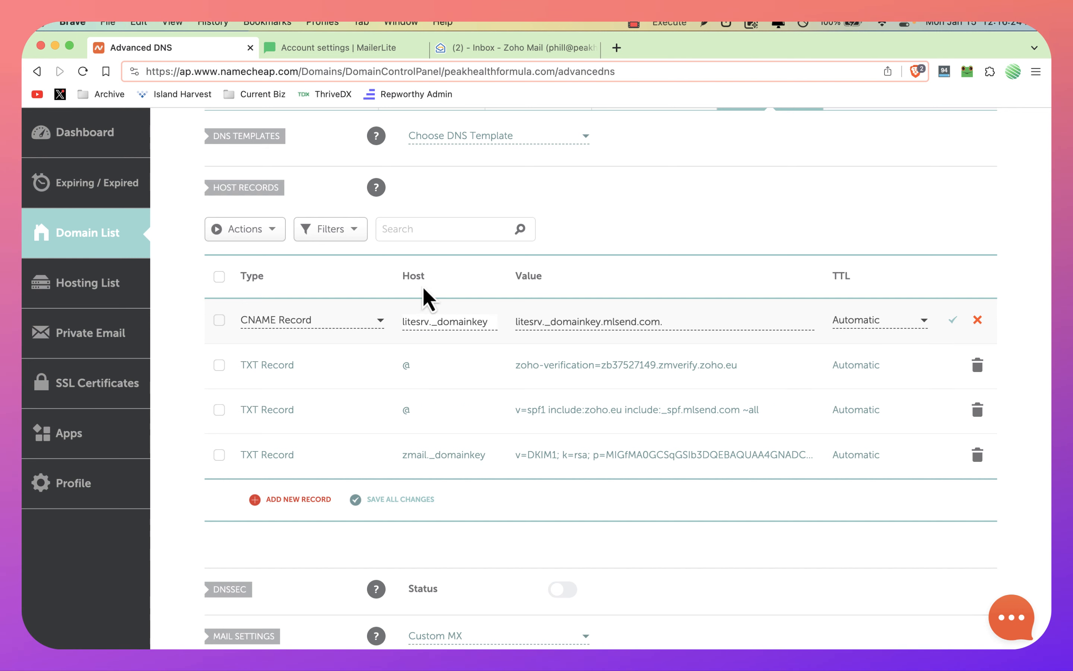
key("ctrl+Tab")
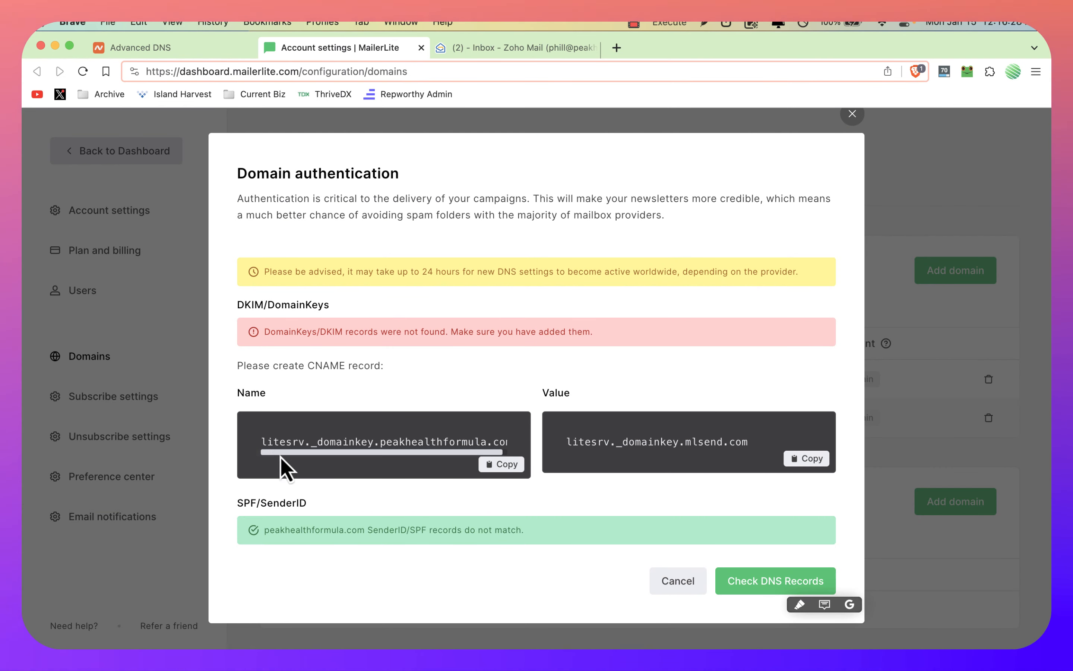
left_click_drag(259, 442, 522, 462)
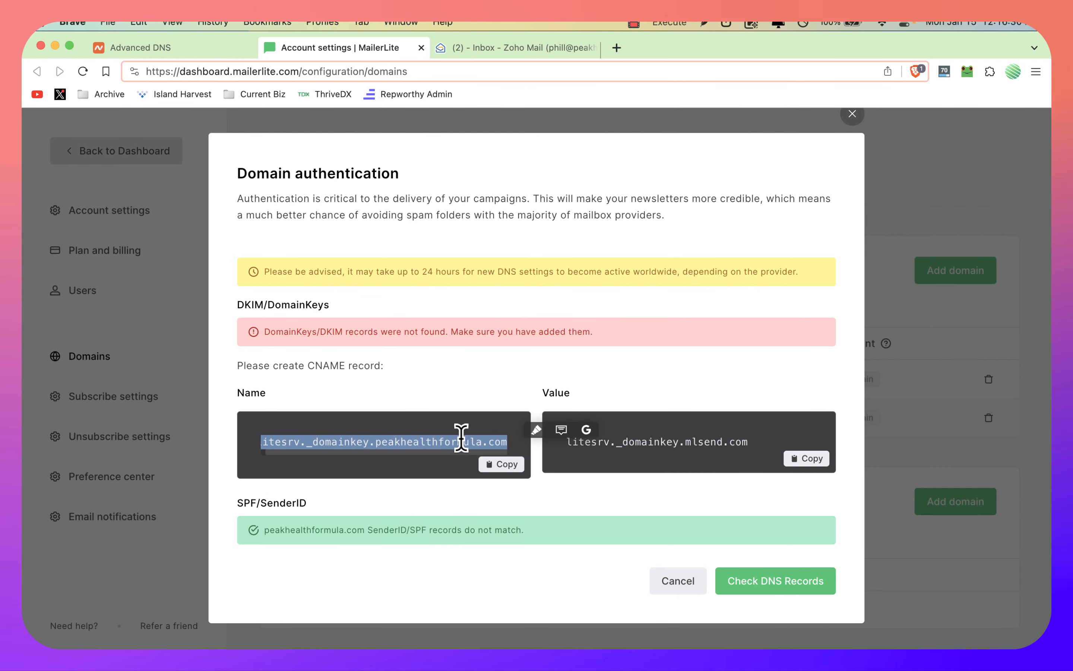
left_click(366, 447)
left_click_drag(372, 442, 258, 441)
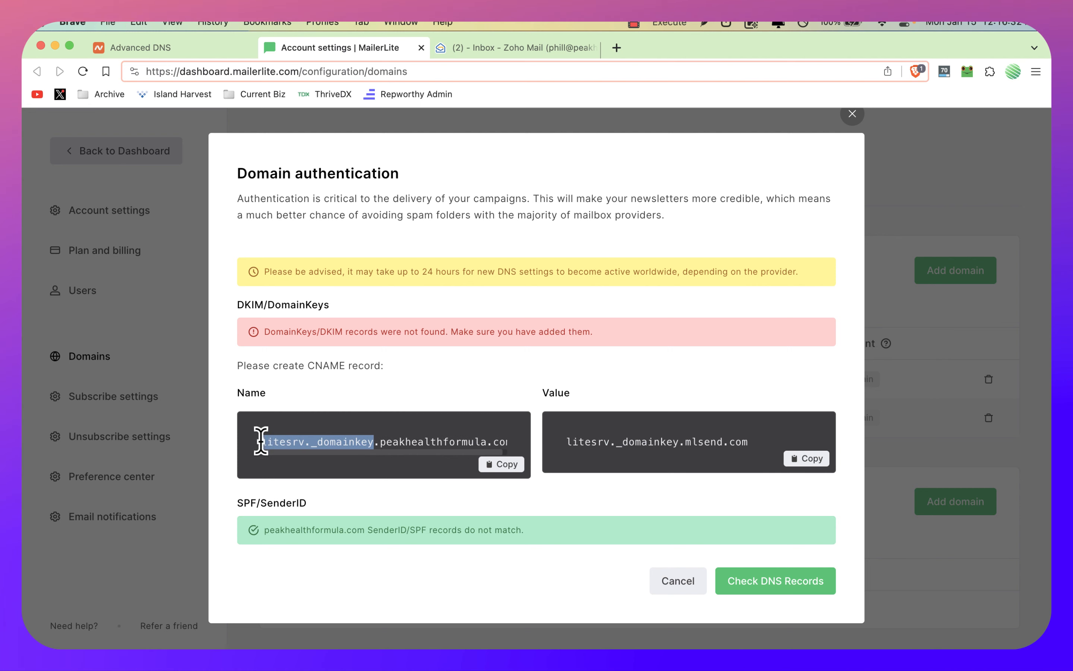
key("ctrl+shift+Tab")
Step: Return to MailerLite and recheck the domain's DNS records with the shortened CNAME host
key("ctrl+Tab")
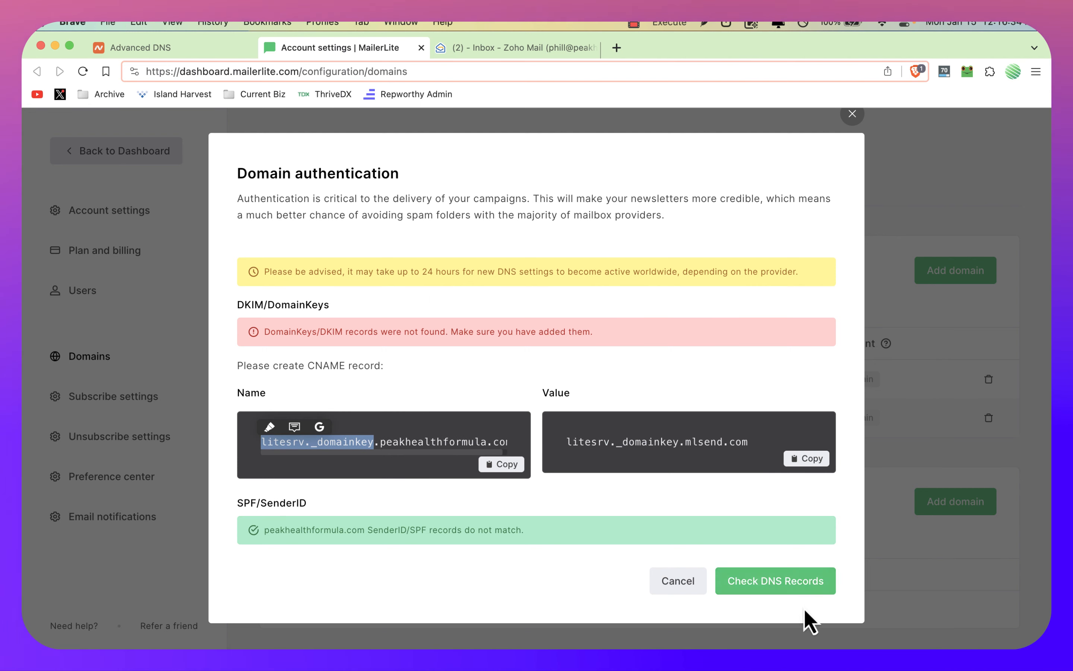
left_click(783, 582)
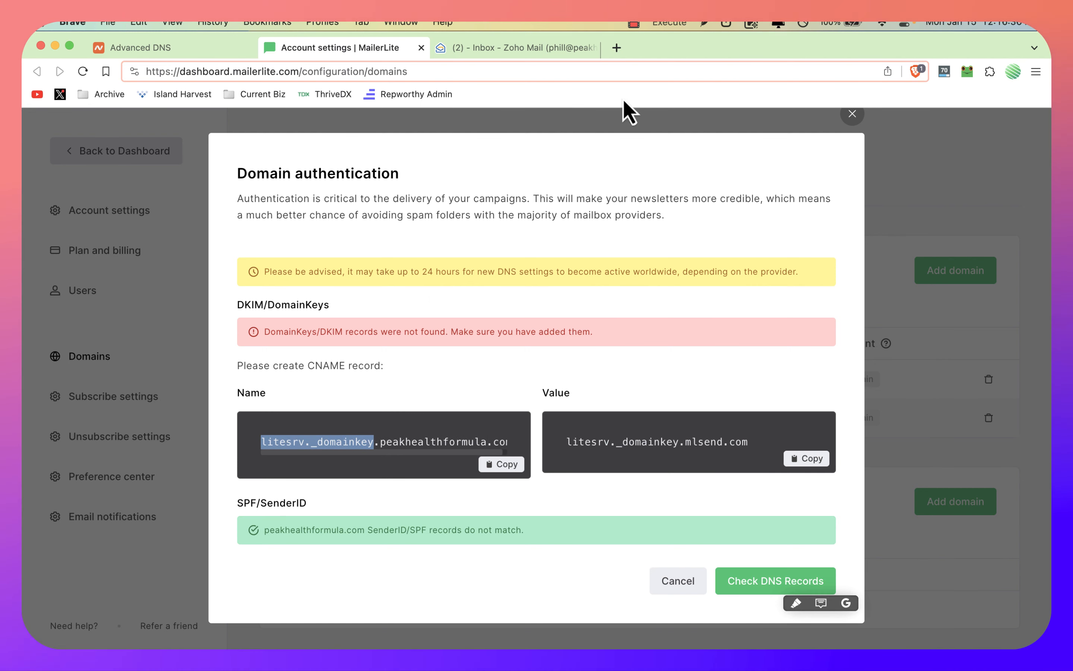
left_click(634, 23)
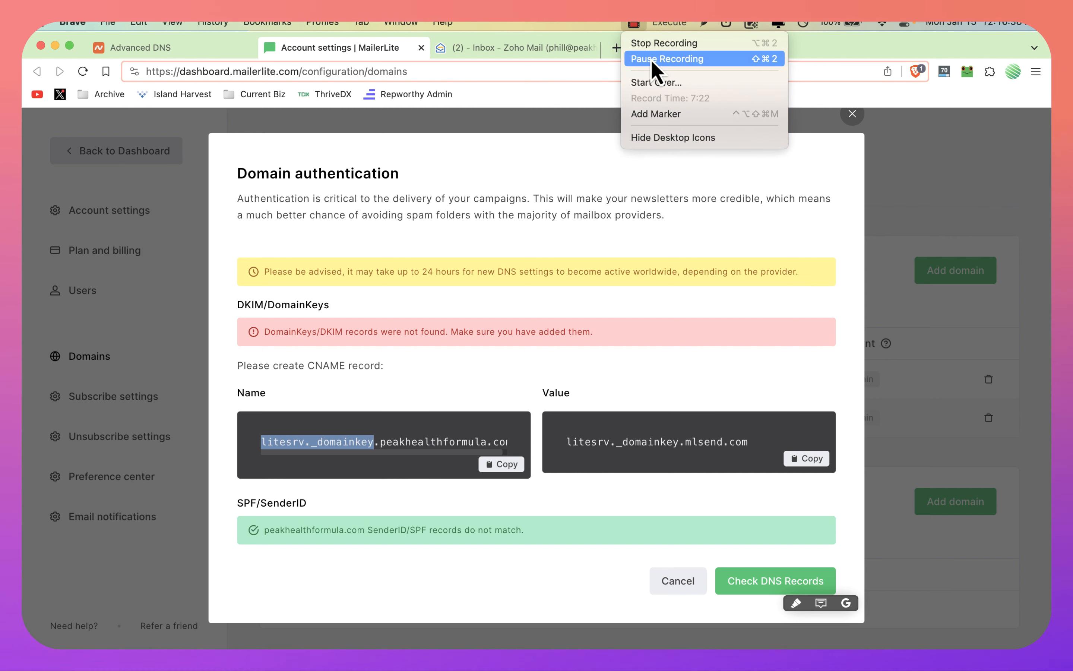
left_click(651, 62)
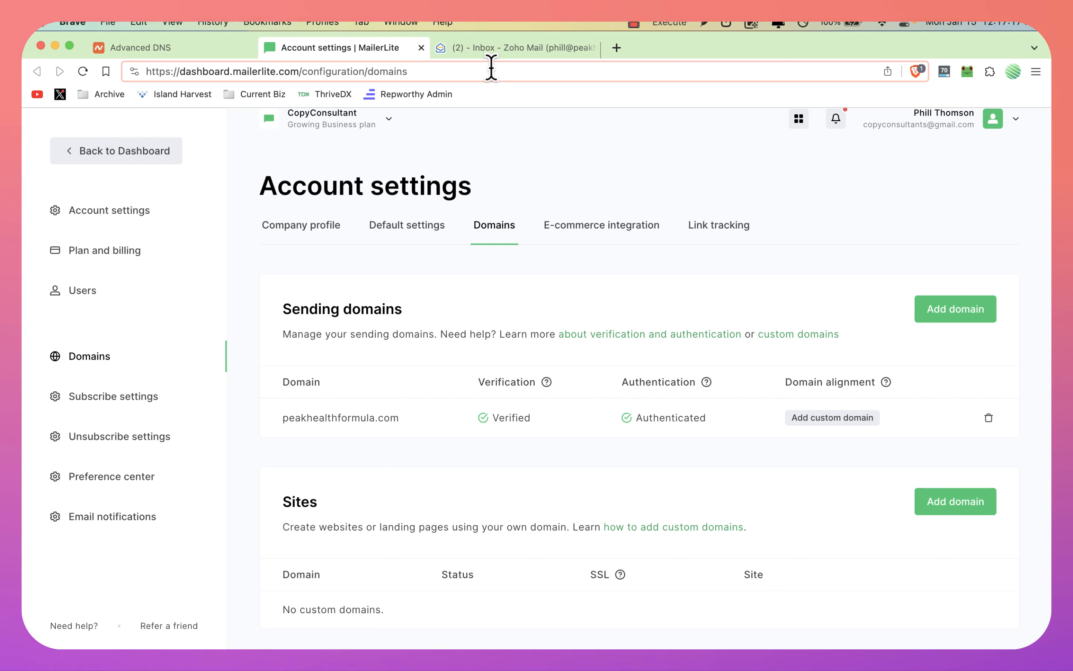
Step: Search Google in a new browser page for "new google mail requirements" and look through the results
key("super+t")
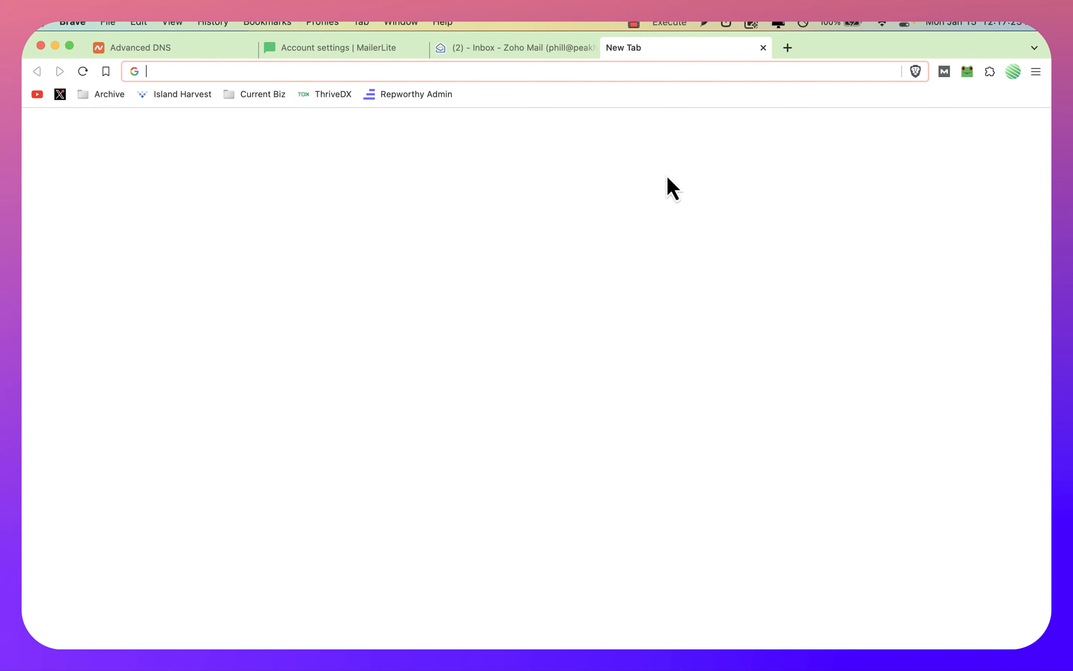
type("new google ")
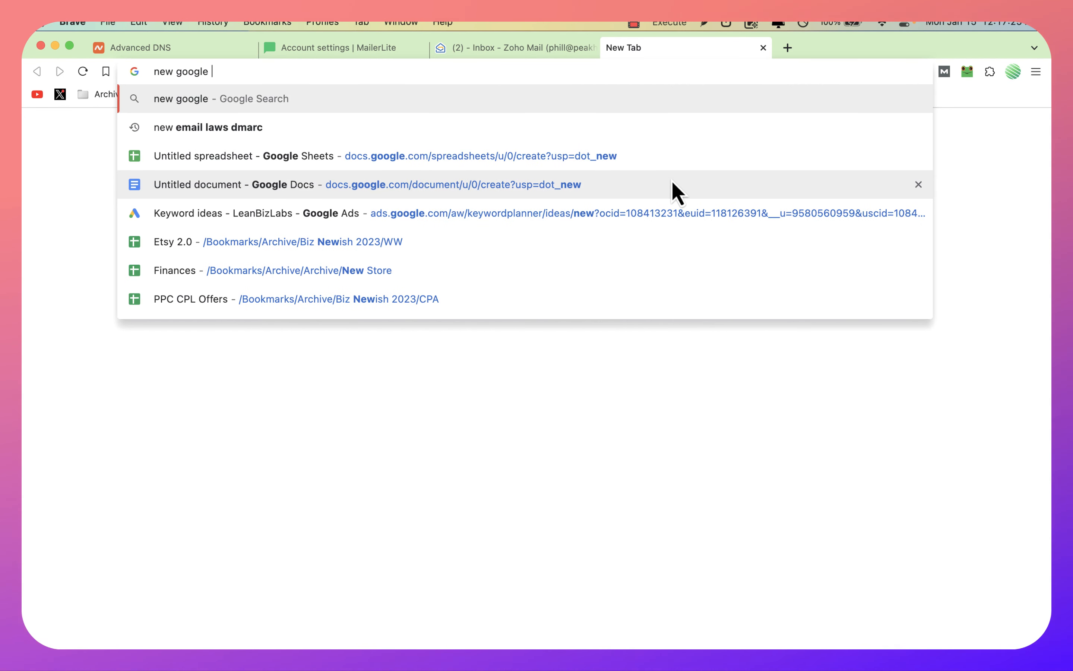
type("mail requ")
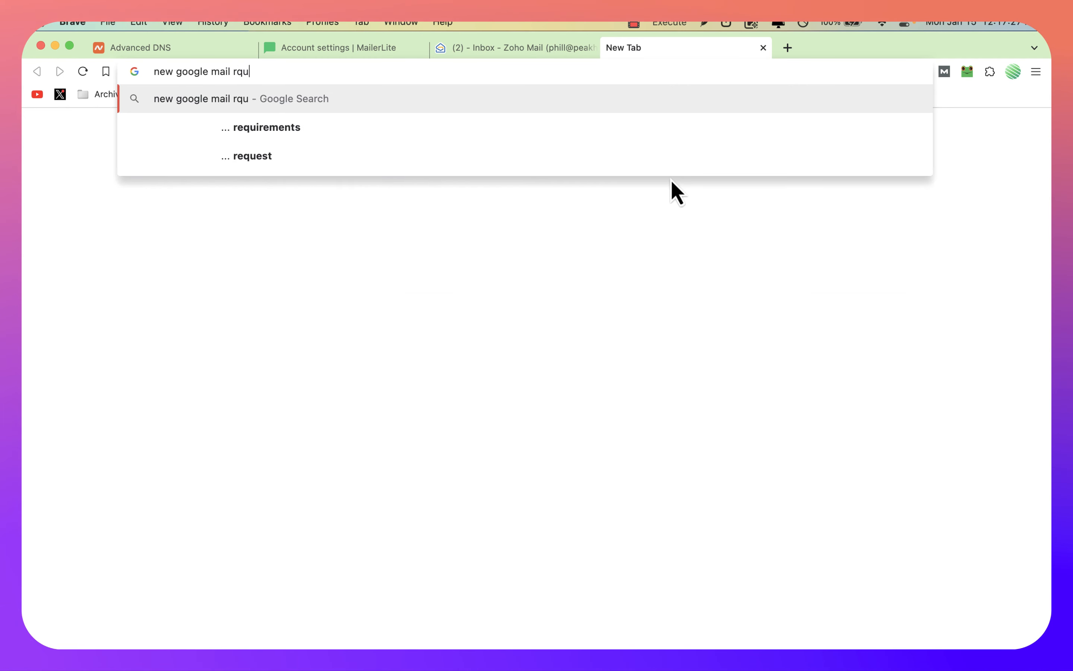
key("BackSpace")
key("BackSpace")
type("equj")
key("BackSpace")
type("ireme")
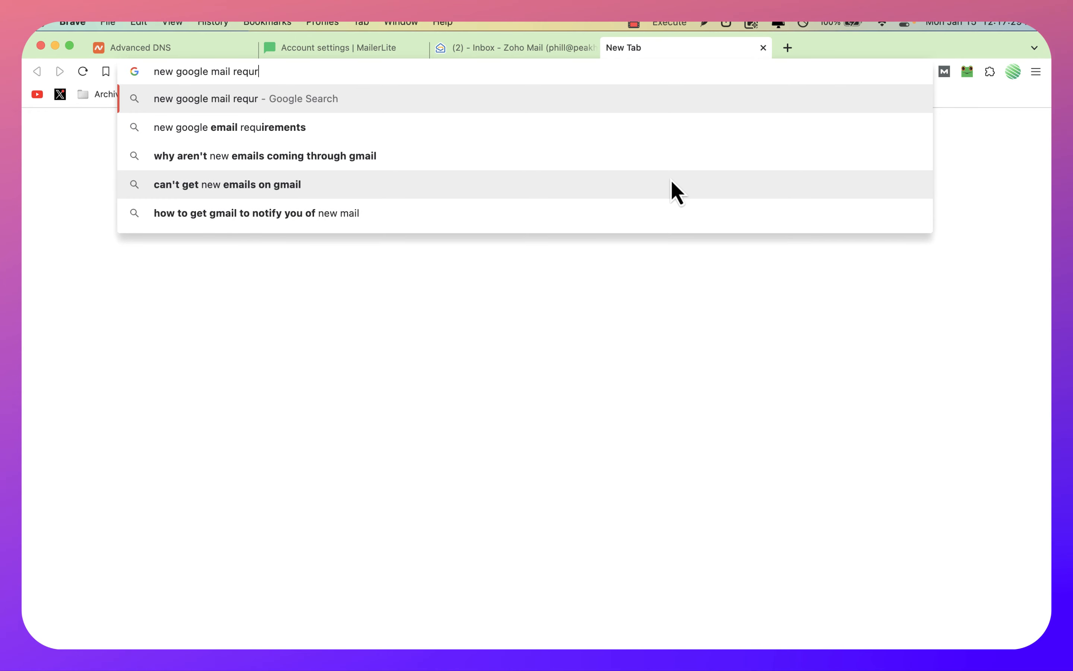
type("nts")
key("Return")
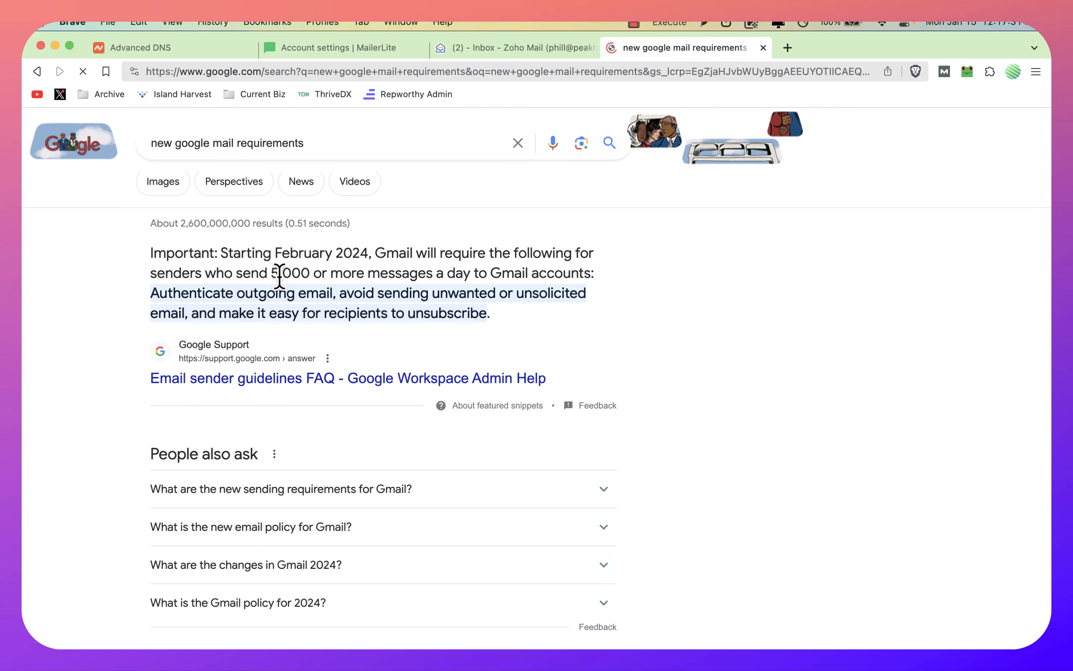
scroll(269, 402, "down", 8)
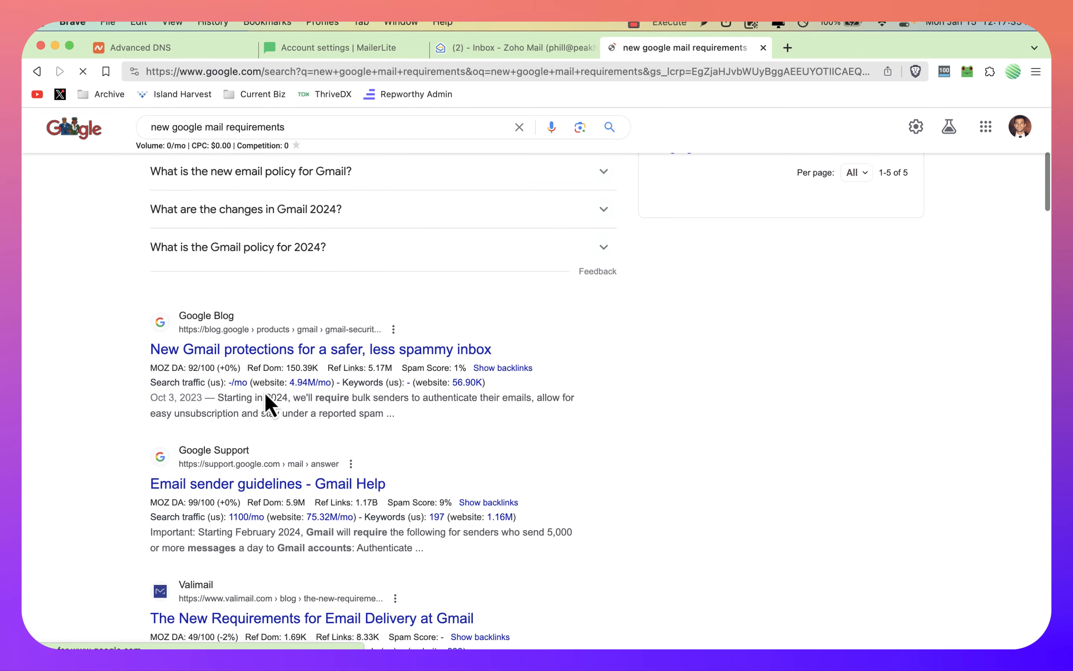
Step: Refine the search to "new google mail requirements dkim" and read the requirements list in Valimail's Gmail delivery article
left_click(388, 126)
type("dkim")
key("Return")
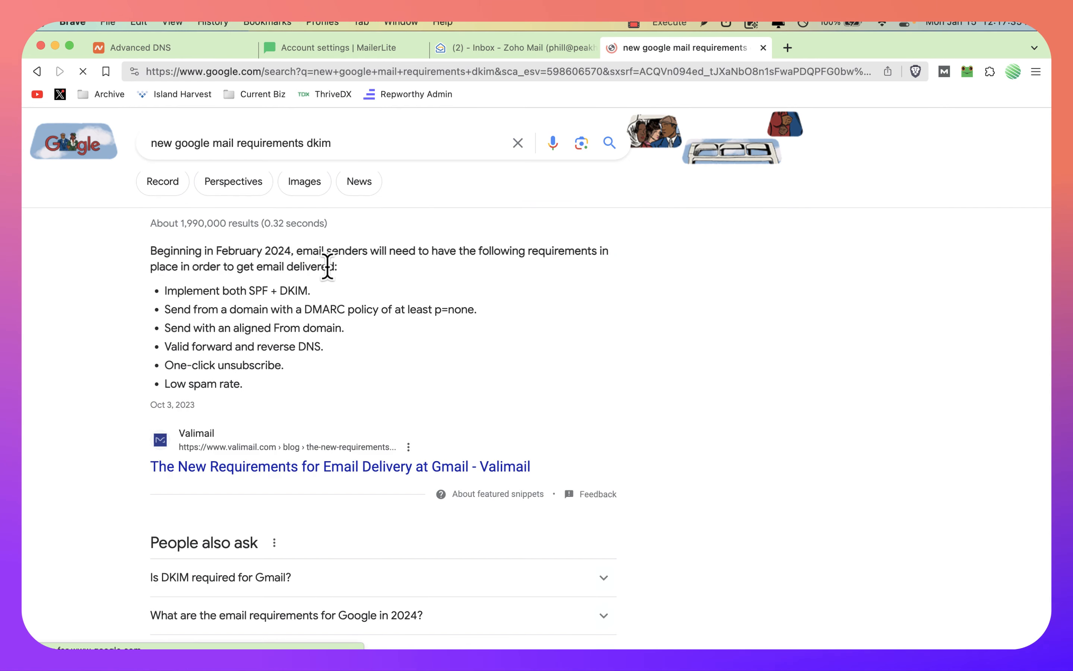
left_click(259, 470)
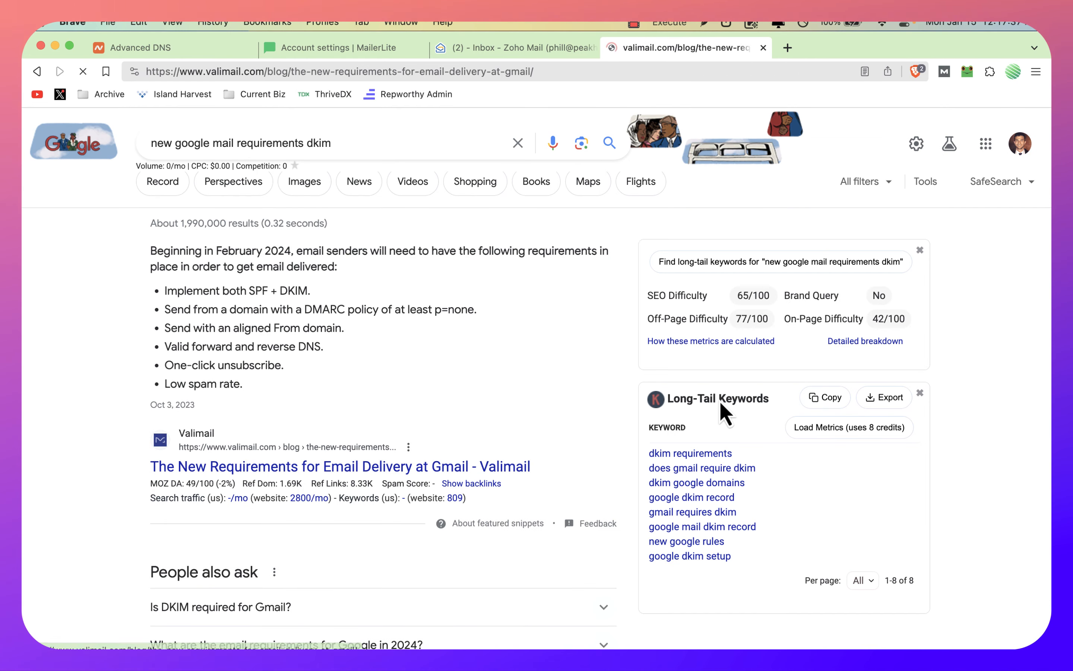
scroll(648, 292, "down", 10)
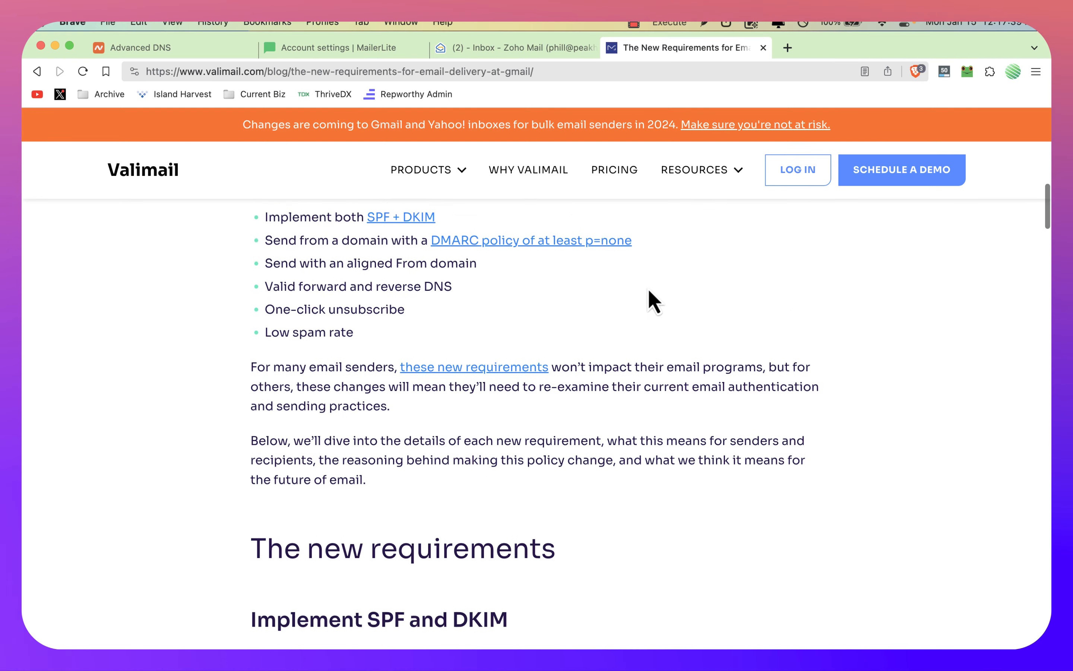
scroll(649, 293, "up", 1)
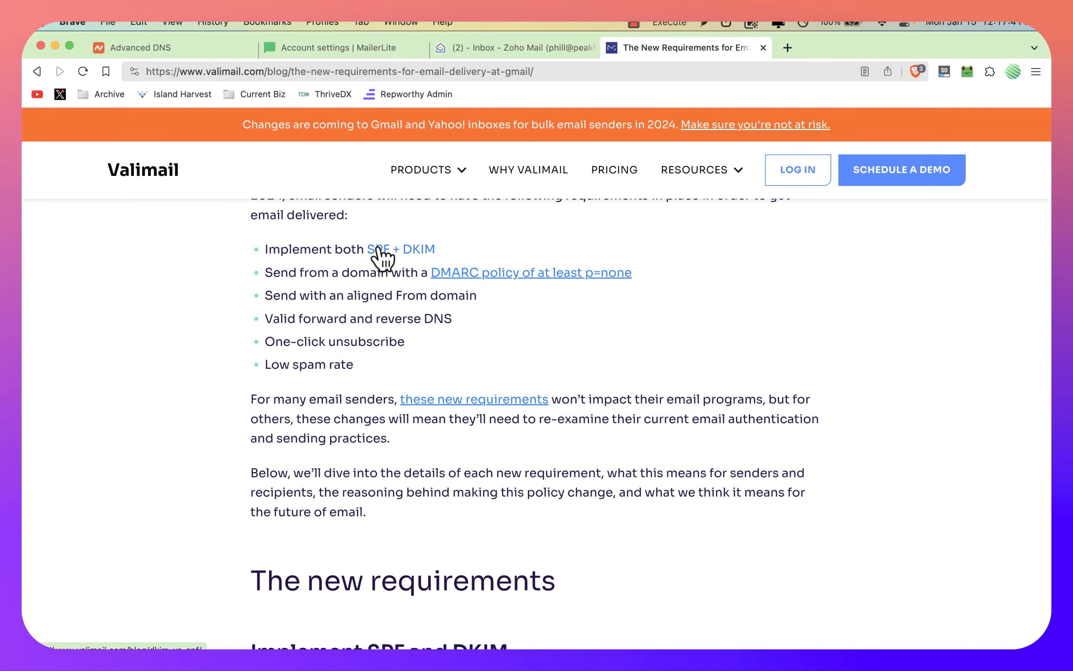
Step: Review Namecheap's DKIM and SPF host records and MailerLite's sending domain status, and return to the Valimail requirements article
key("super+1")
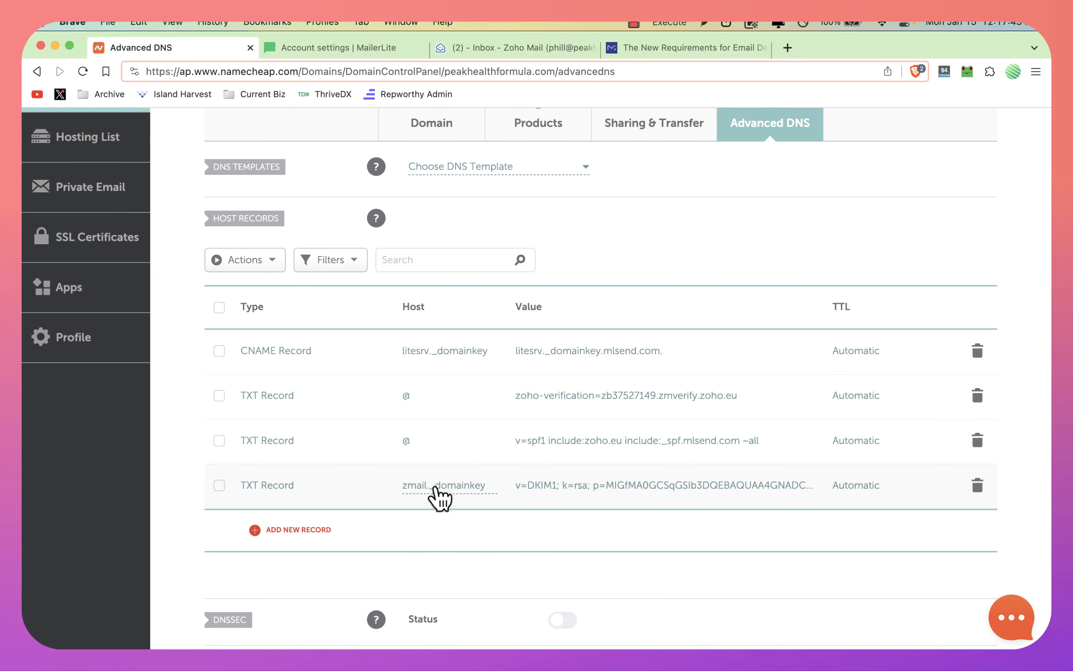
key("super+2")
key("super+1")
key("super+2")
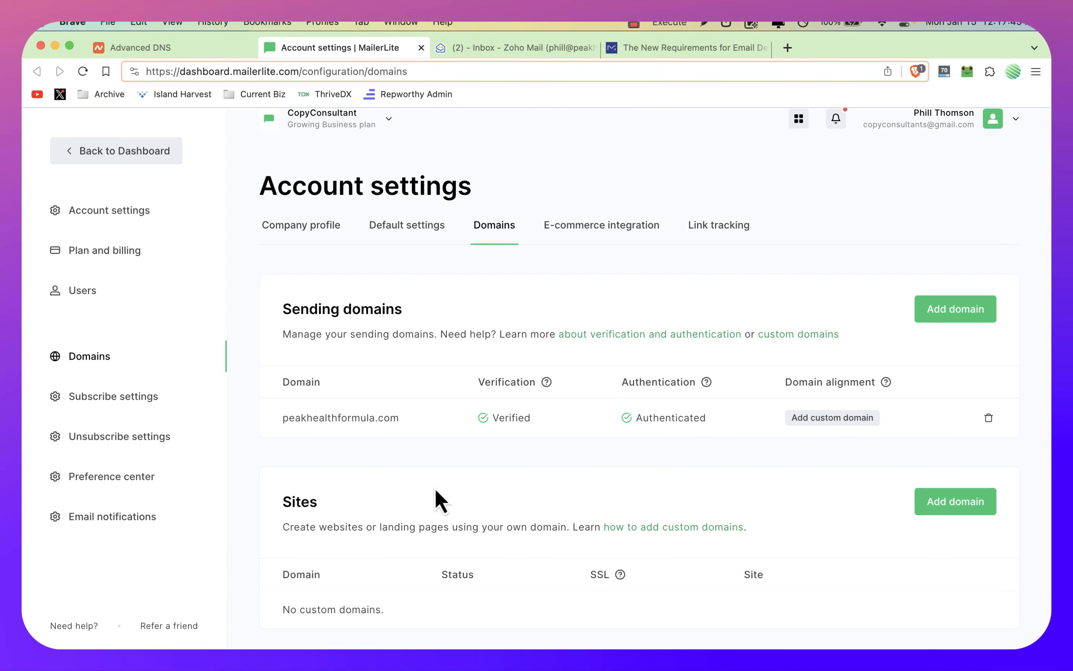
key("super+1")
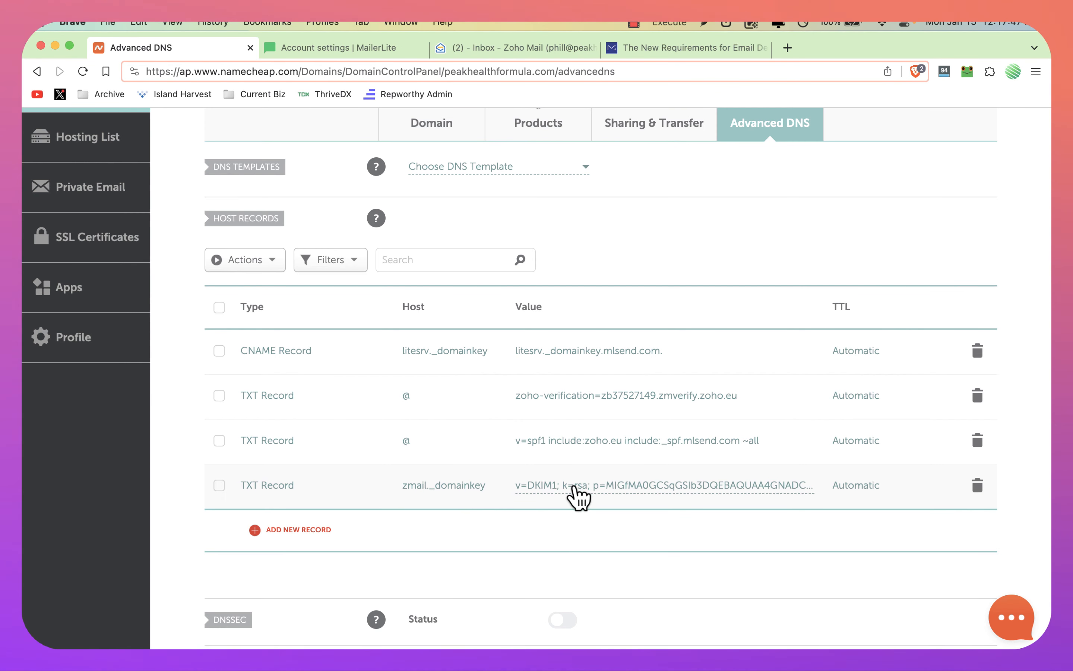
key("super+2")
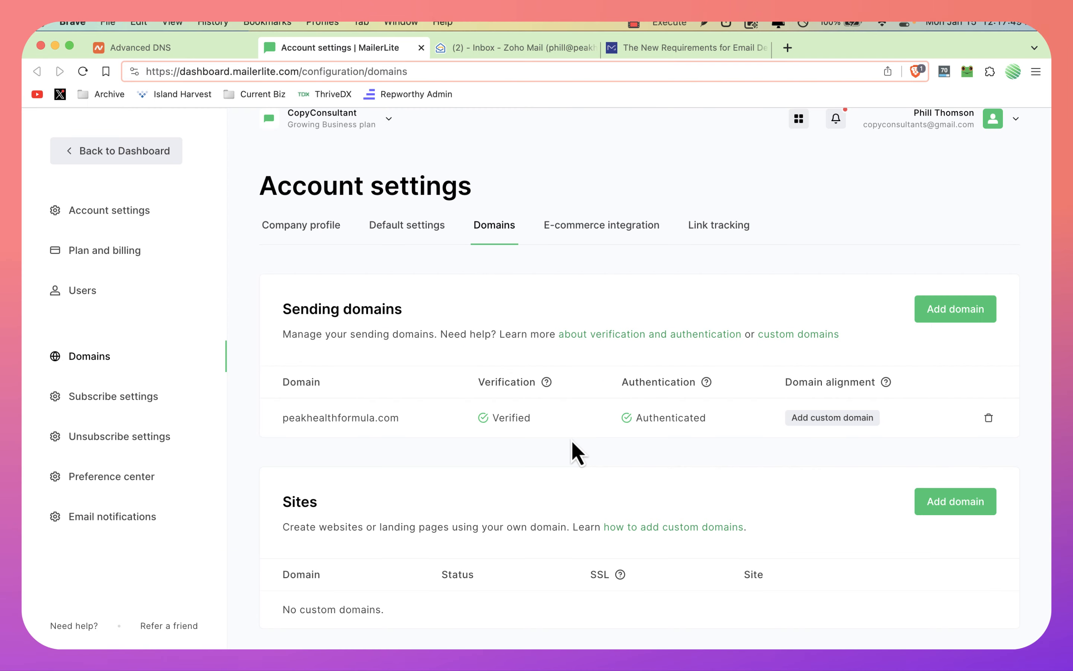
left_click(664, 53)
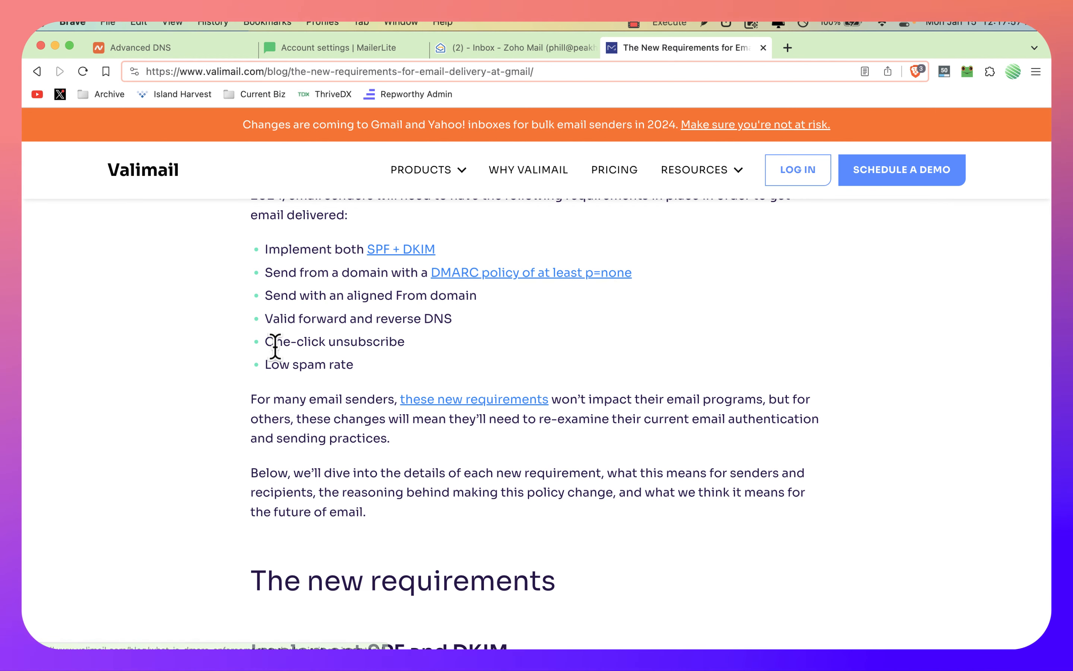
Step: Review the one-click unsubscribe, aligned From domain and low spam rate requirements in Valimail's article, with a look at MailerLite's account settings
left_click_drag(264, 349, 407, 349)
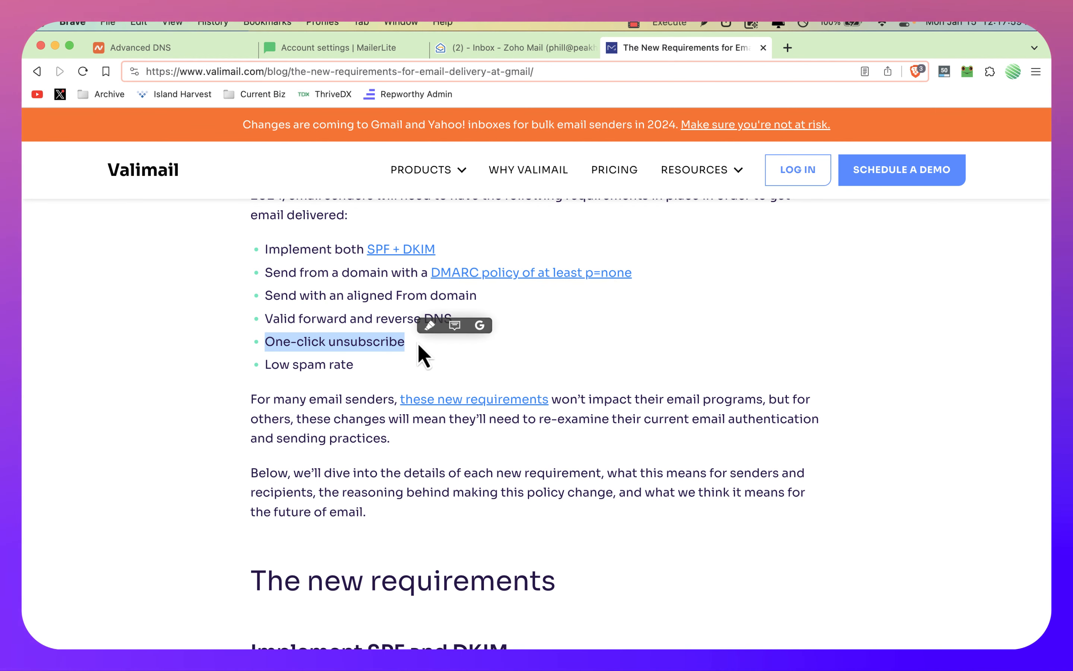
left_click(316, 47)
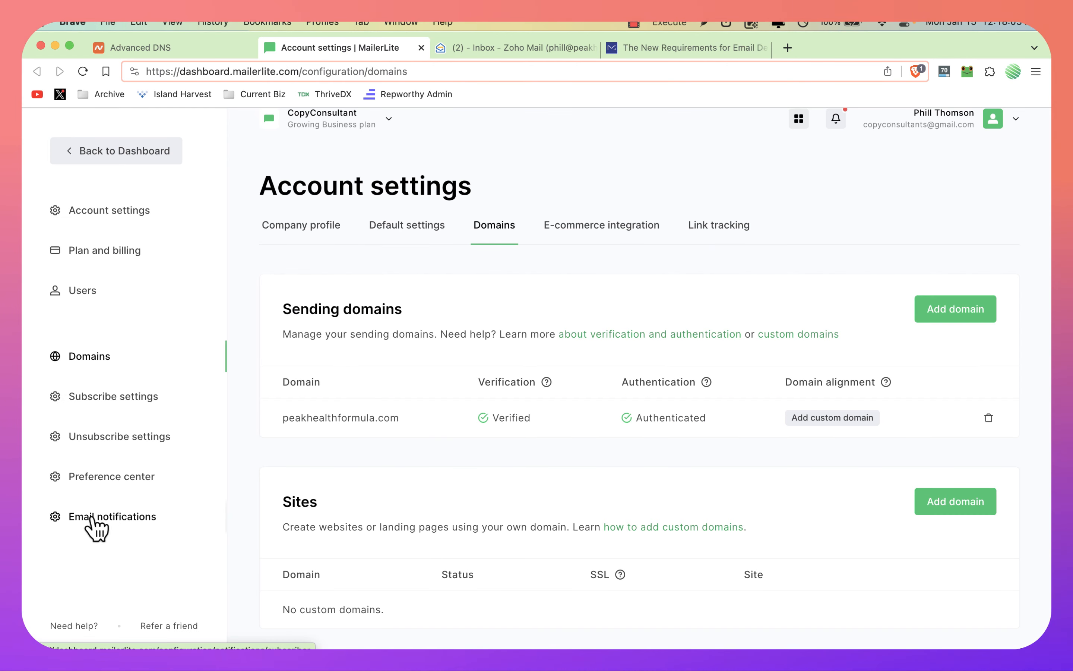
left_click(678, 48)
scroll(375, 319, "up", 1)
left_click(377, 357)
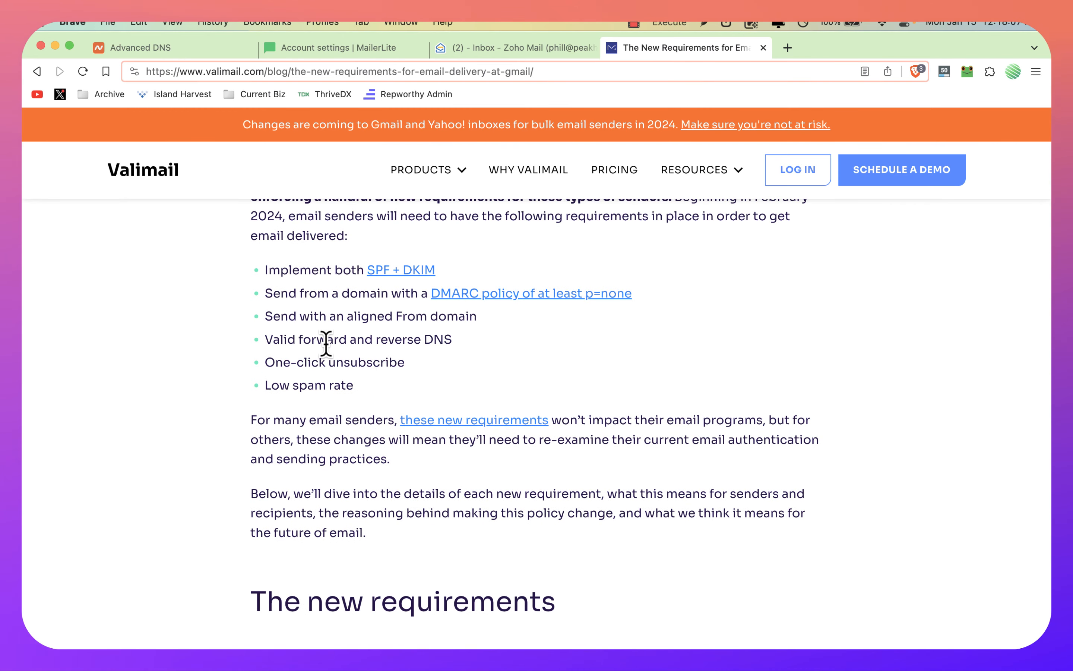
left_click_drag(462, 320, 438, 335)
left_click(436, 332)
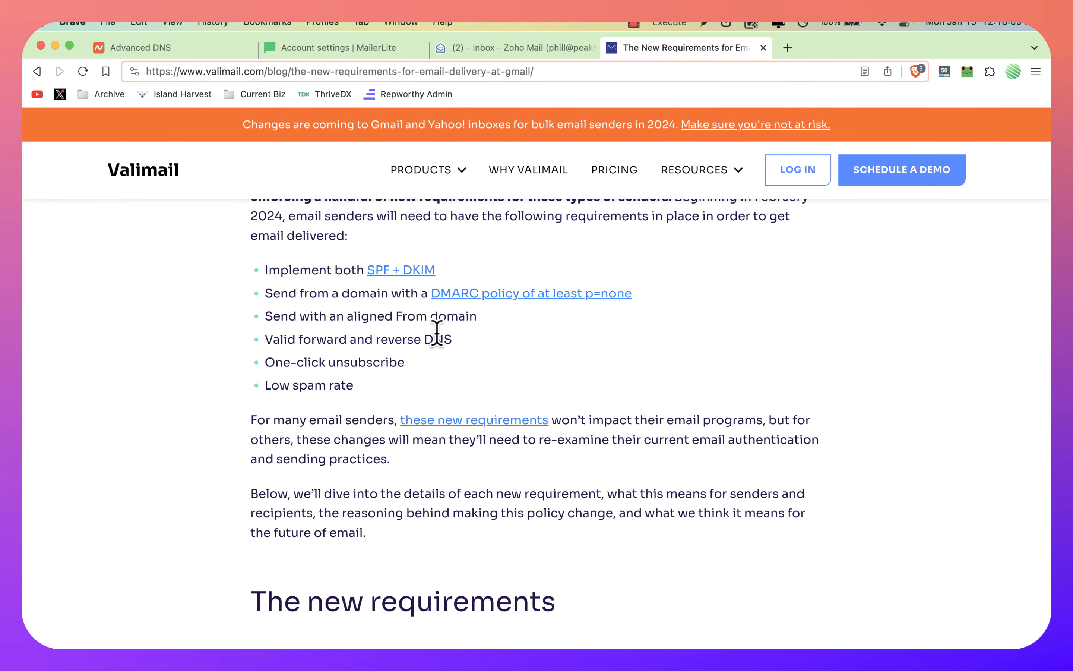
triple_click(317, 316)
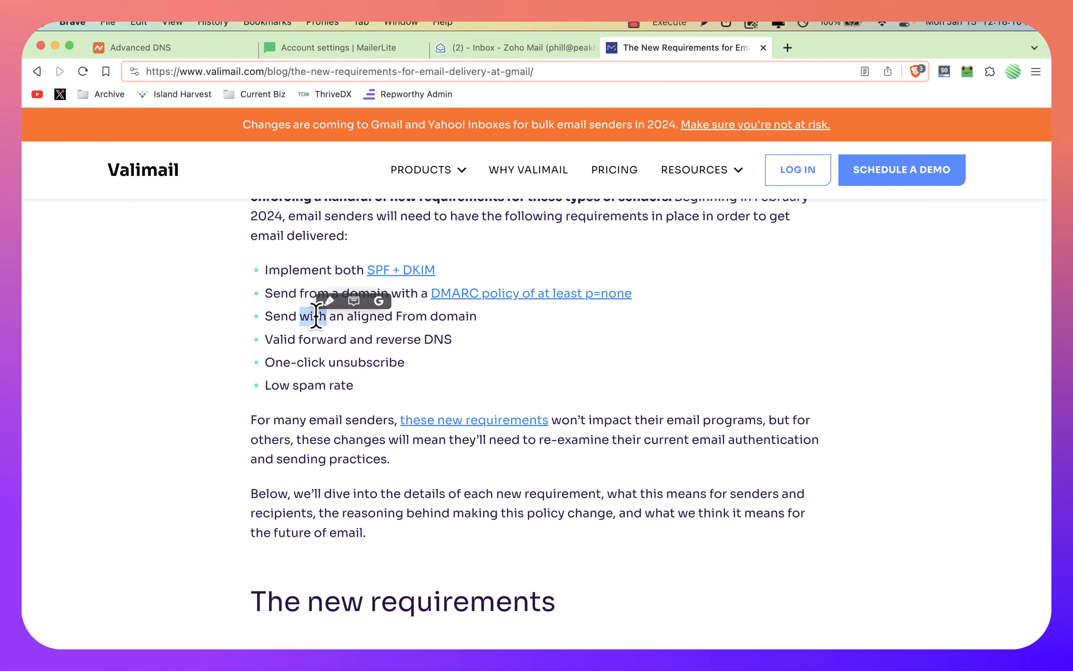
left_click(427, 316)
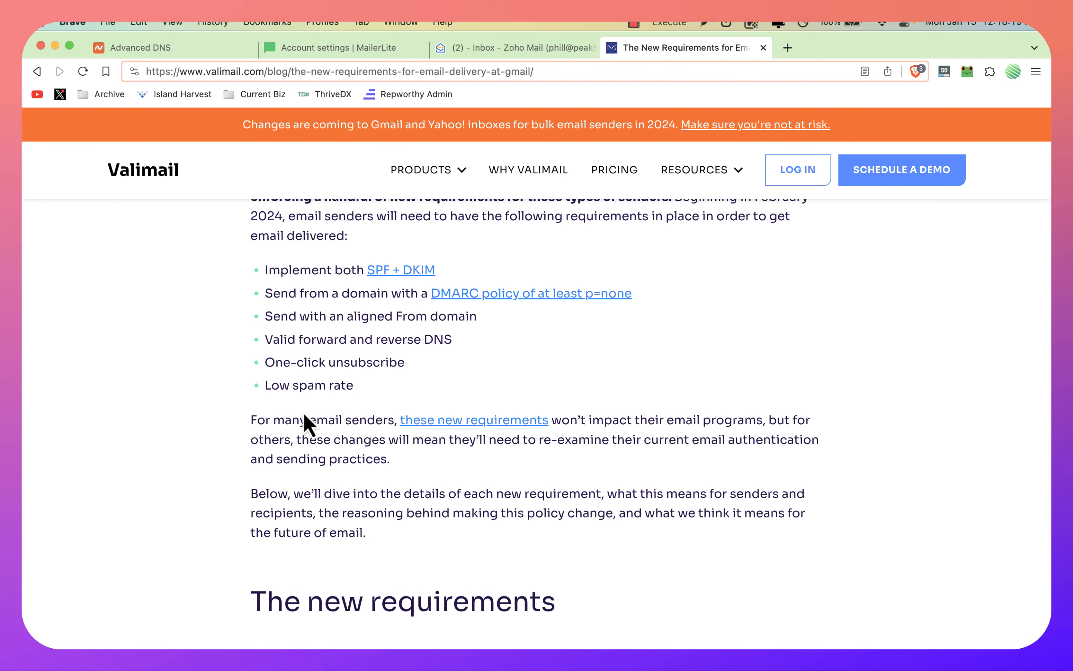
left_click_drag(269, 386, 354, 386)
left_click(396, 390)
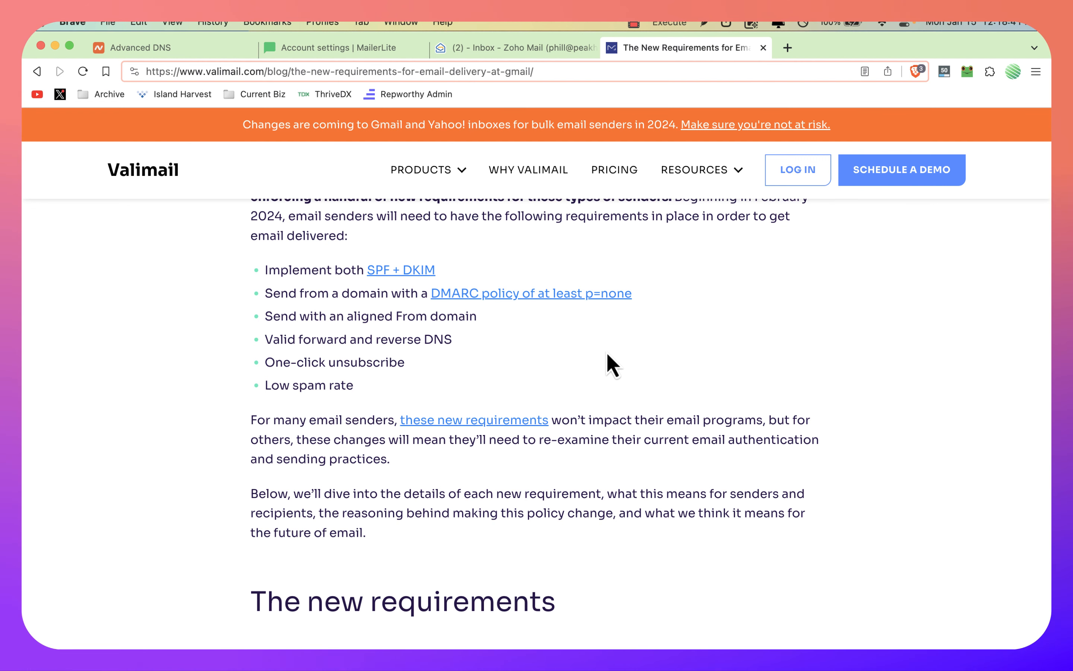
Step: Look over MailerLite's sending domains, open Valimail's linked article on a DMARC policy of at least p=none, and close the requirements article
left_click(351, 45)
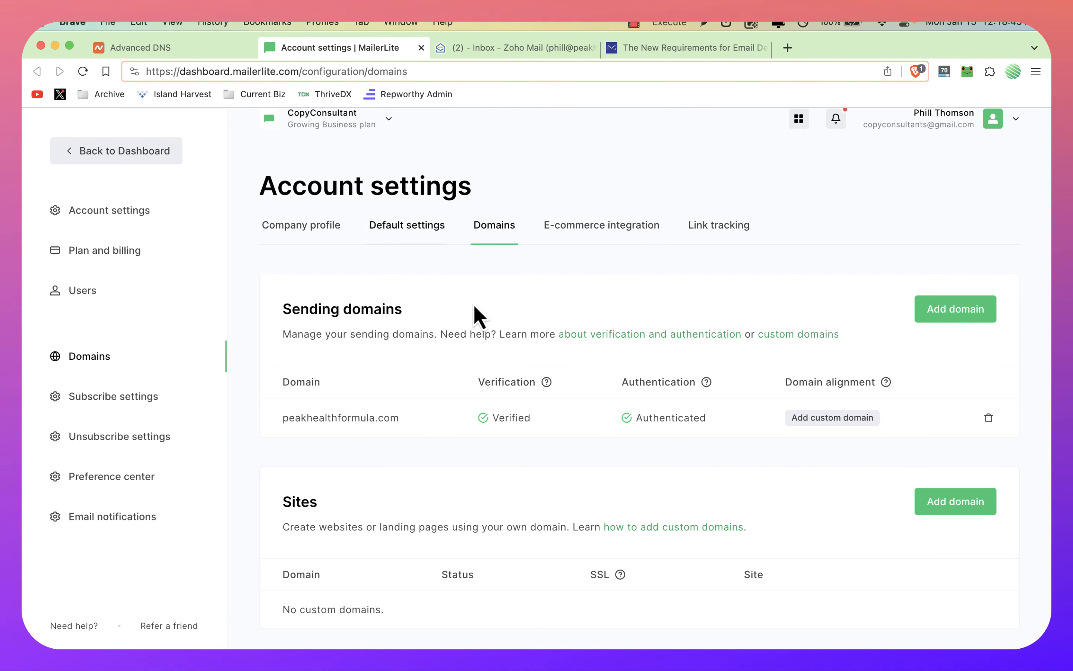
scroll(333, 213, "up", 1)
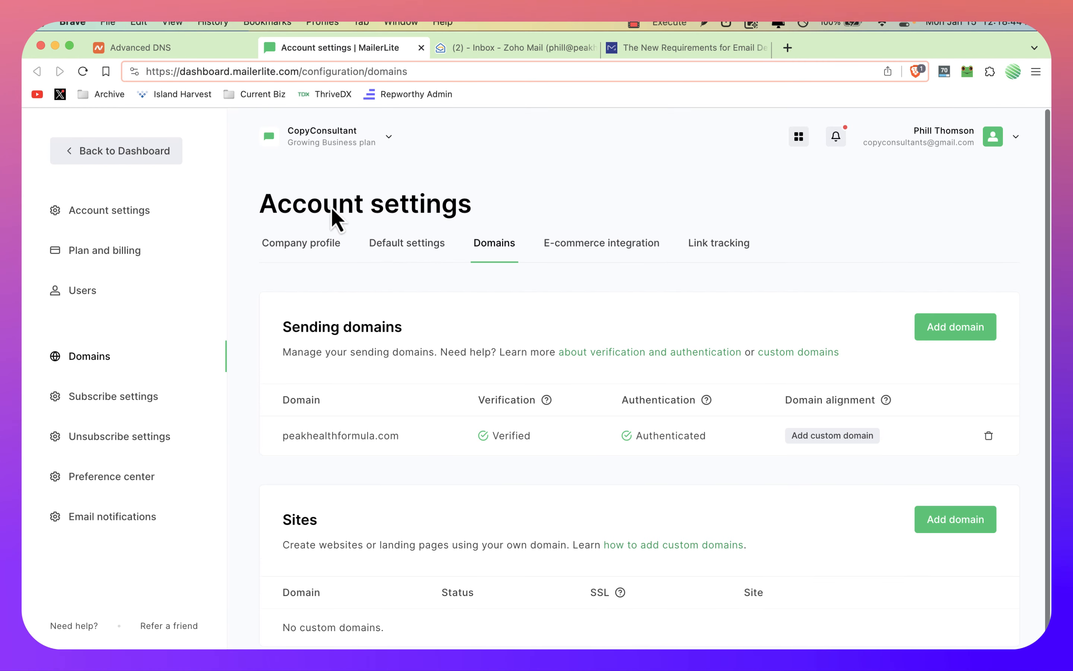
left_click(673, 48)
scroll(519, 477, "up", 3)
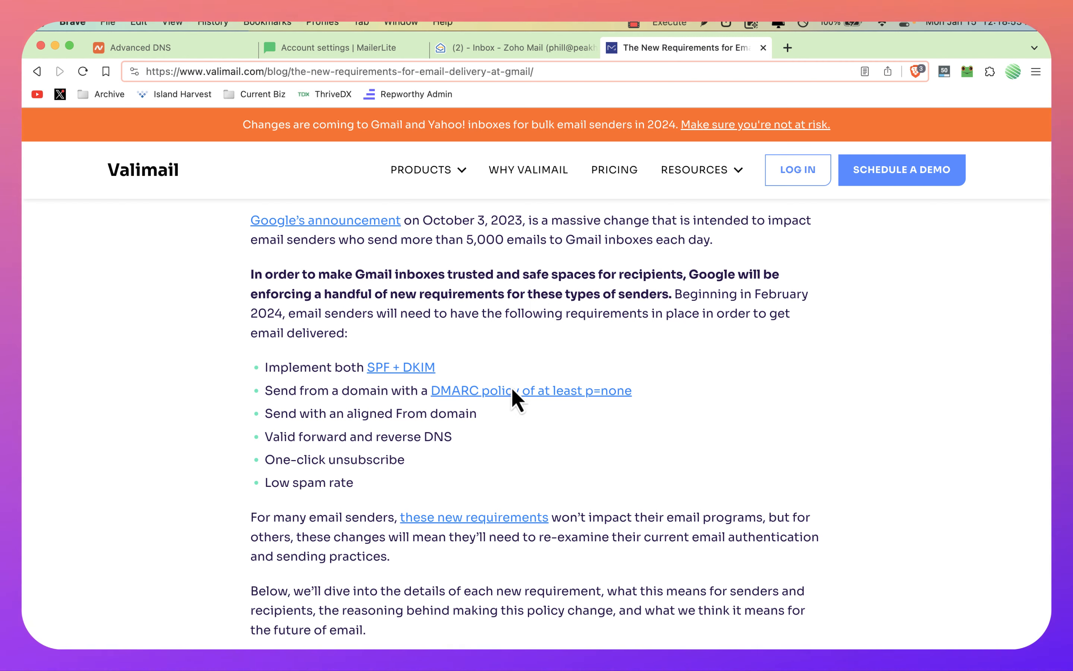
left_click(466, 393)
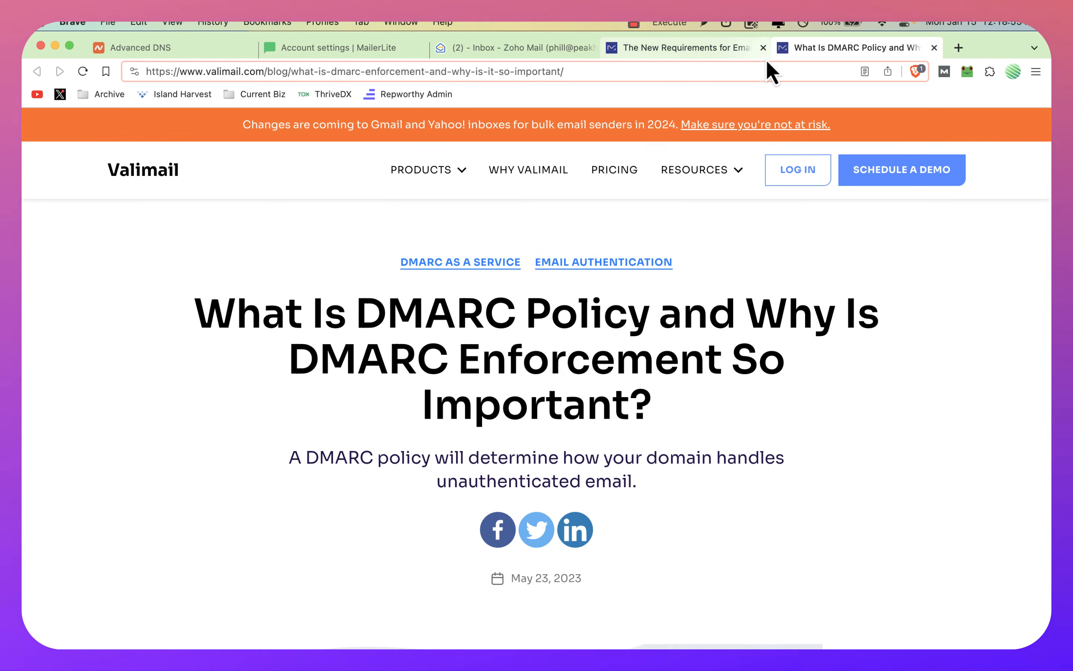
left_click(762, 42)
left_click(762, 48)
Step: Search Google for "dmarc record generaetor" in place of the Valimail DMARC policy article
left_click(601, 73)
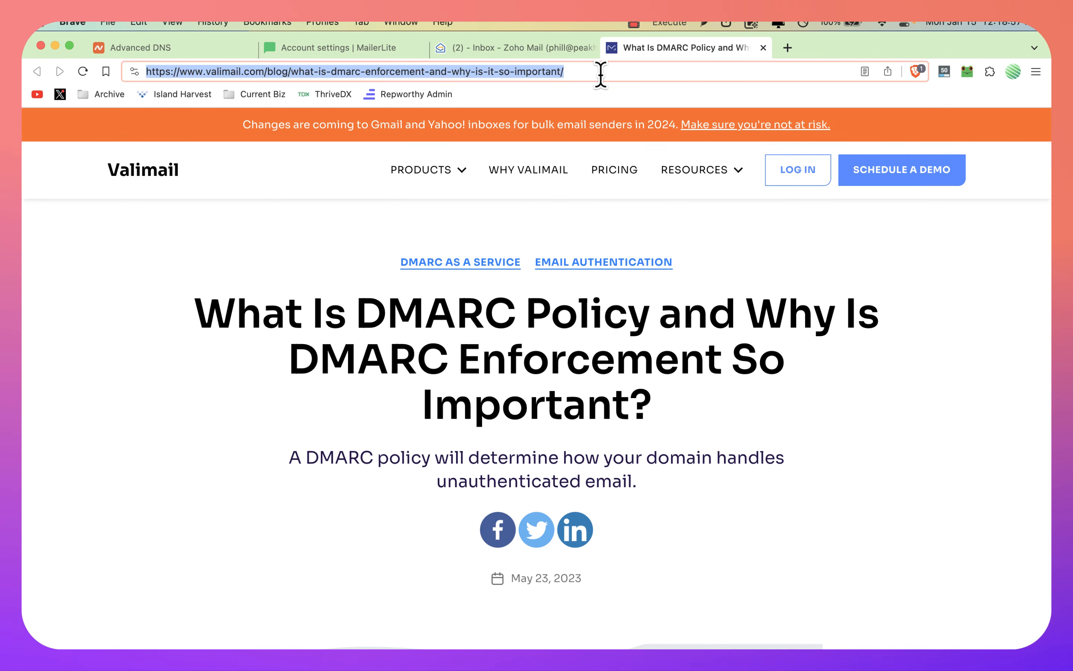
type("dmarc rer")
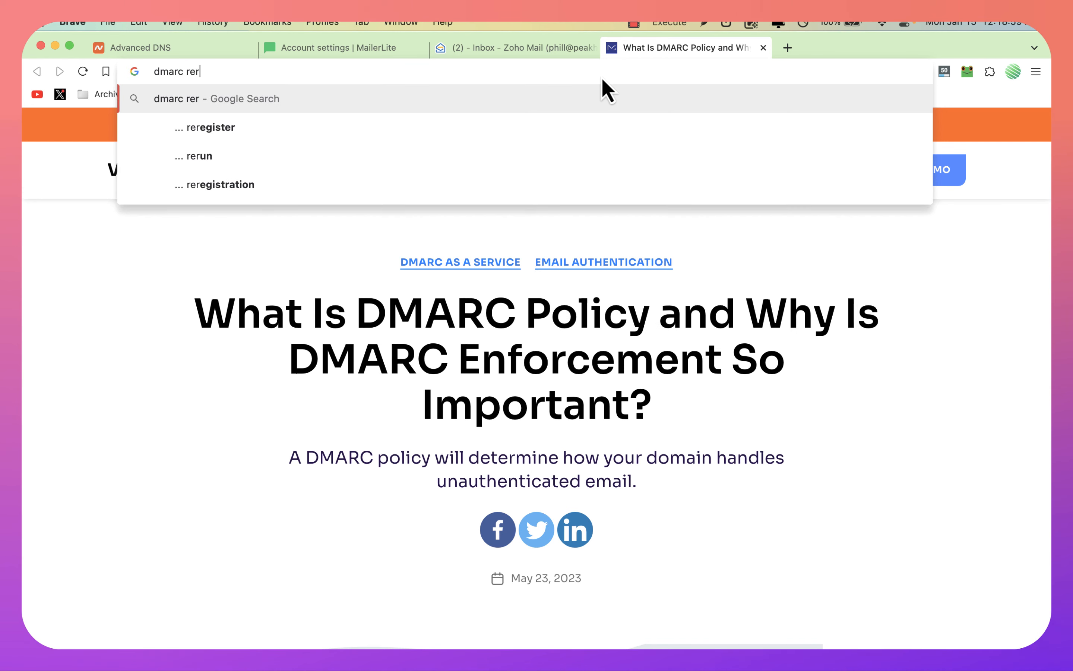
key("BackSpace")
type("corewd")
key("BackSpace")
key("BackSpace")
key("BackSpace")
key("BackSpace")
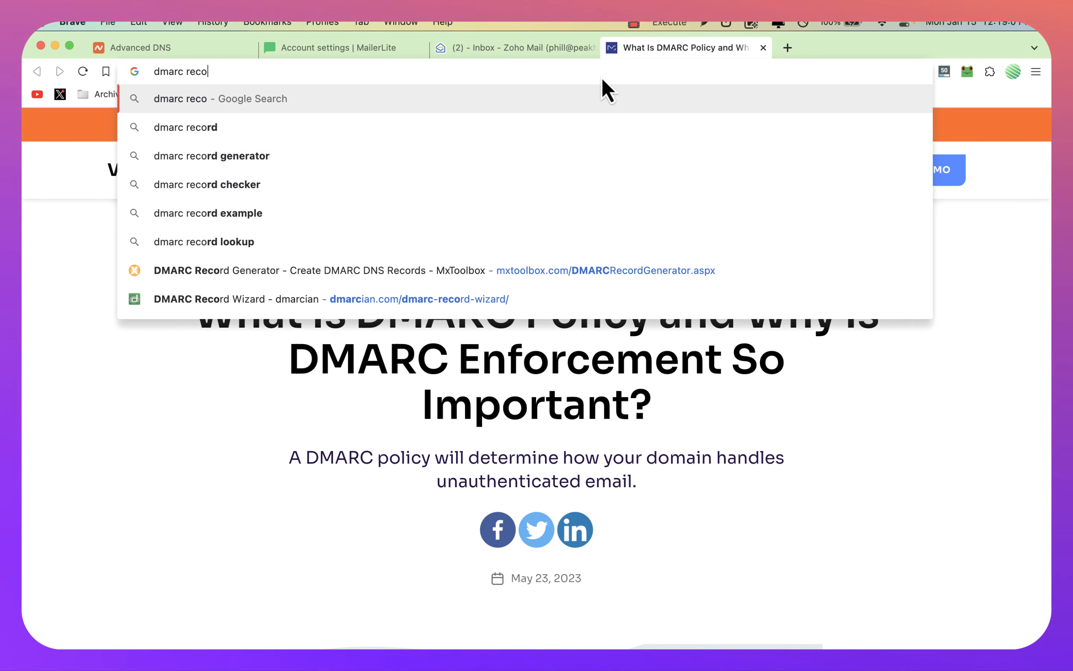
type("rd generaetor")
key("Return")
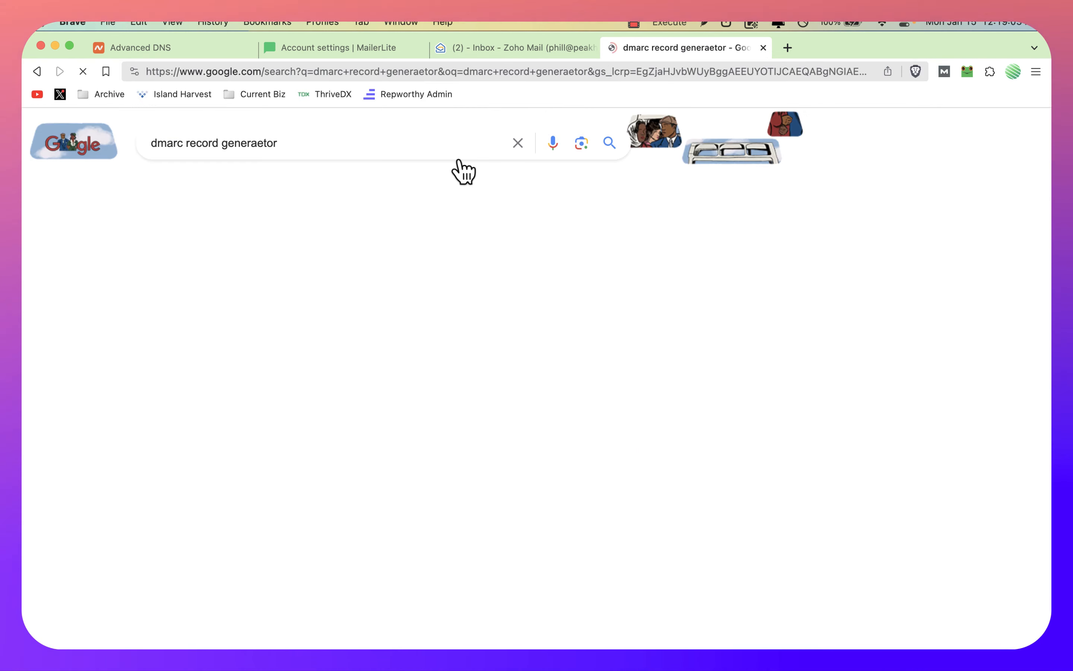
Step: Look at MxToolbox's DMARC Record Generator, return to the search results, and open dmarcian's DMARC Record Wizard at its domain form
left_click(206, 337)
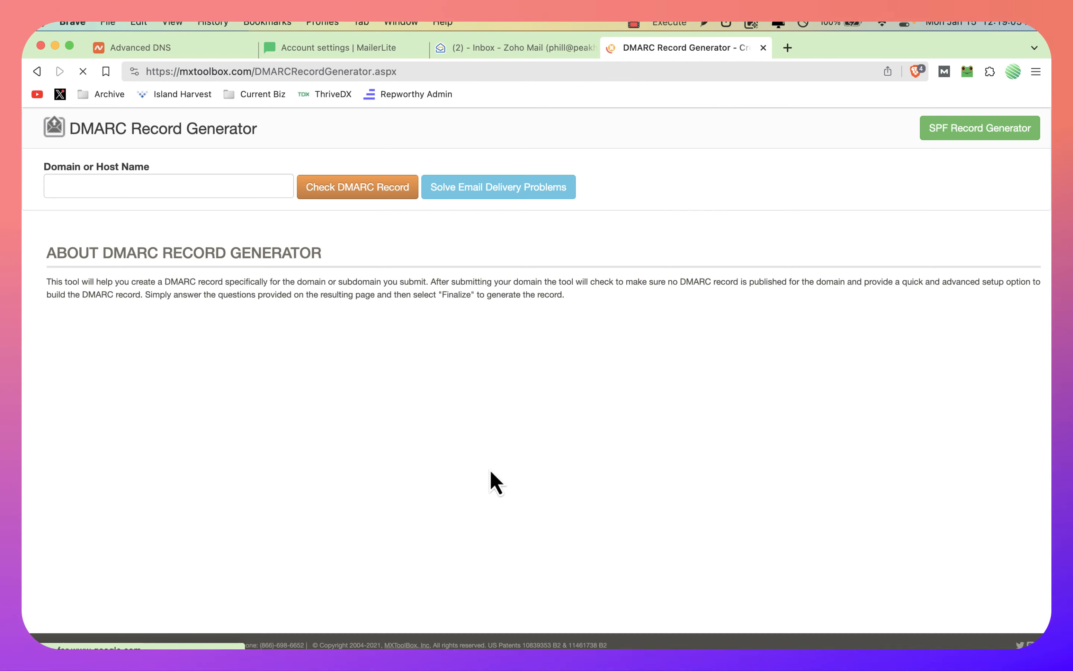
key("super+bracketleft")
left_click(226, 443)
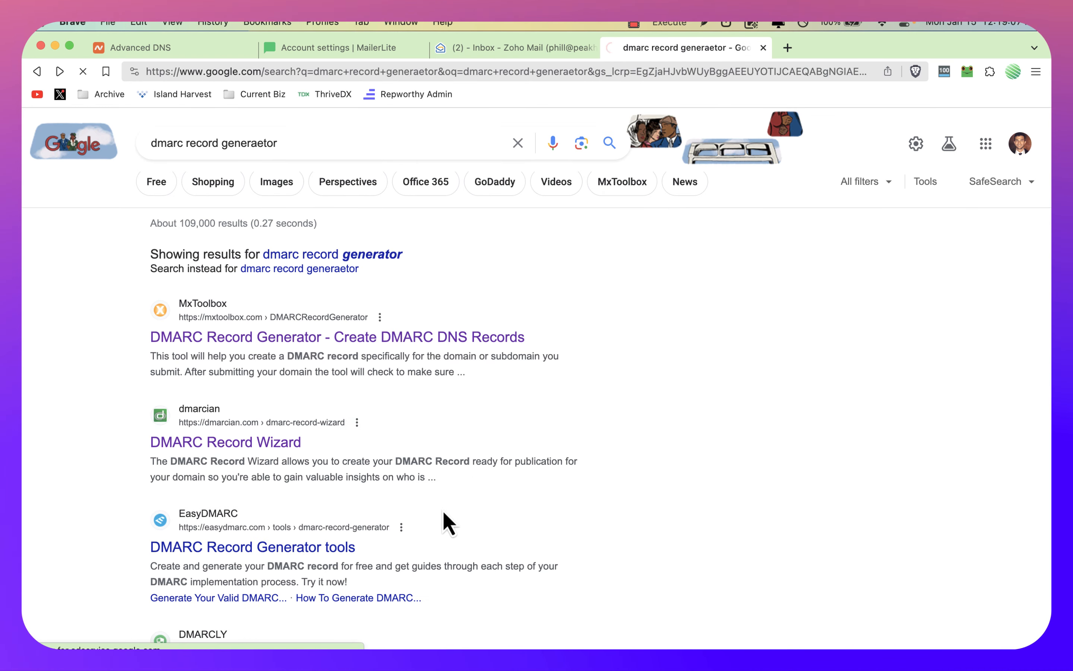
key("super+bracketleft")
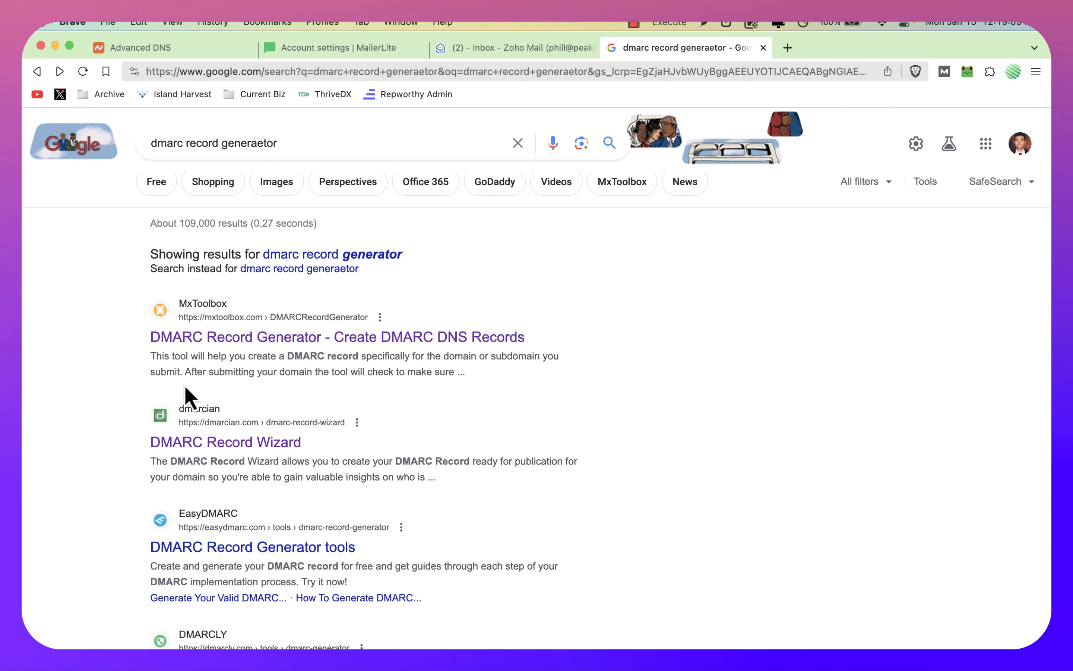
left_click(213, 472)
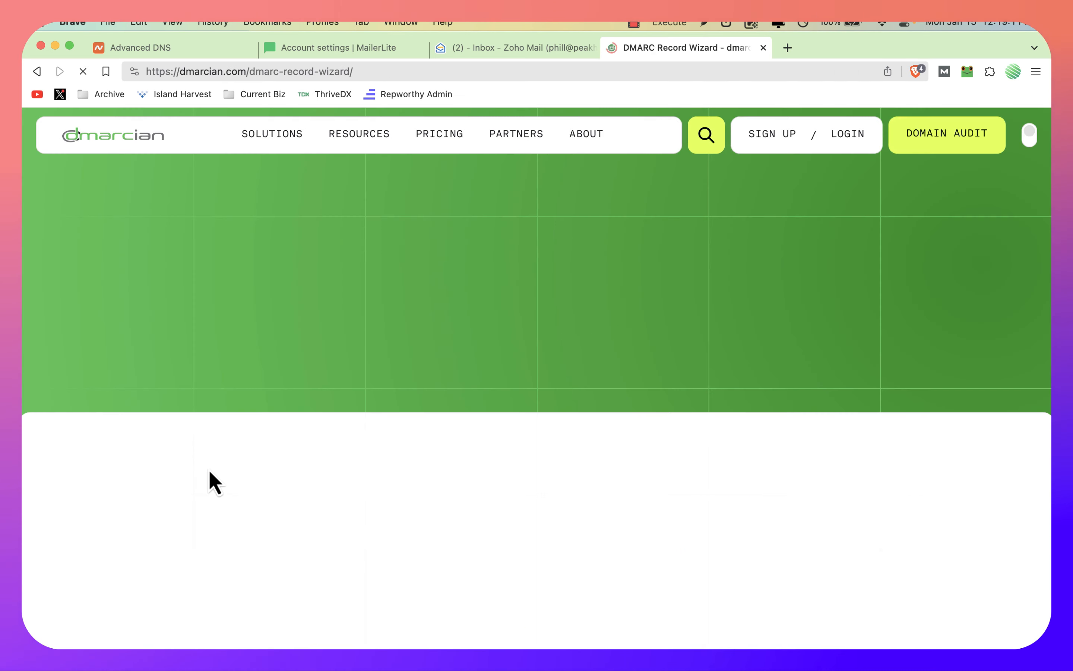
scroll(445, 347, "down", 15)
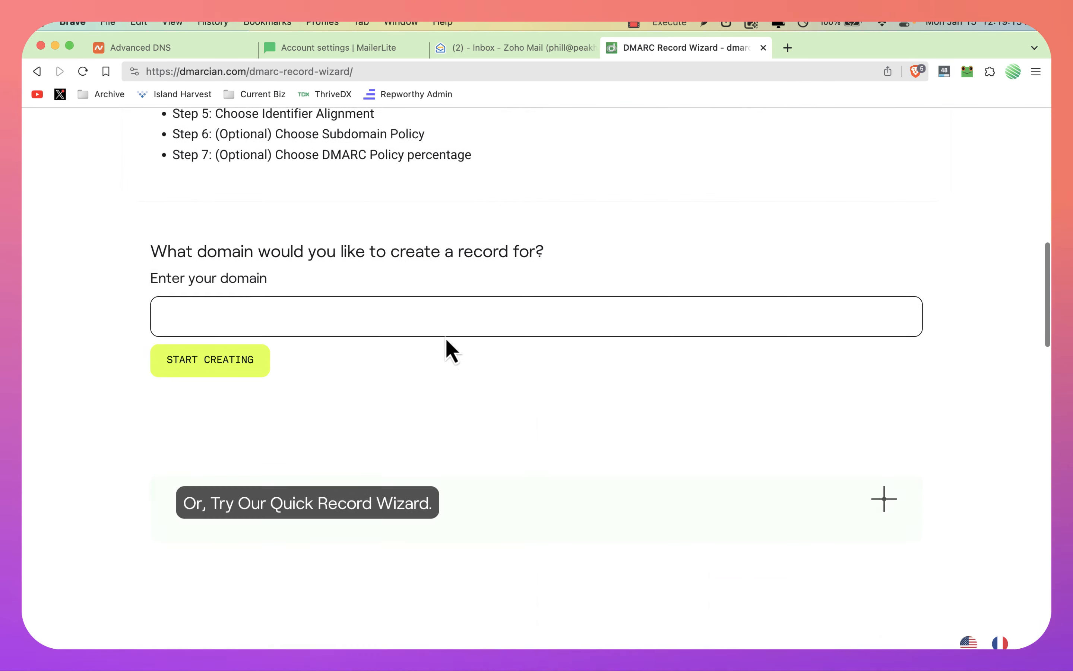
Step: Start a DMARC record for peakhealthformula.com from the clipboard history, keeping the policy "Nothing yet, just collect data."
left_click(296, 303)
key("alt+space")
type("cli")
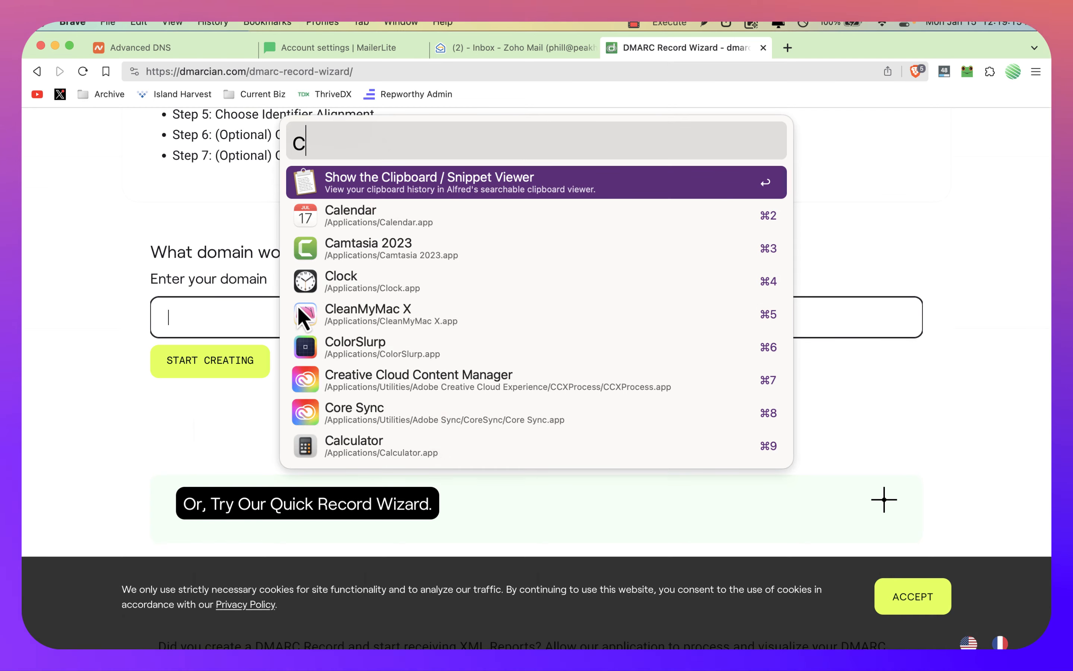
key("Return")
key("Down")
key("Down")
key("Down")
key("Down")
key("Down")
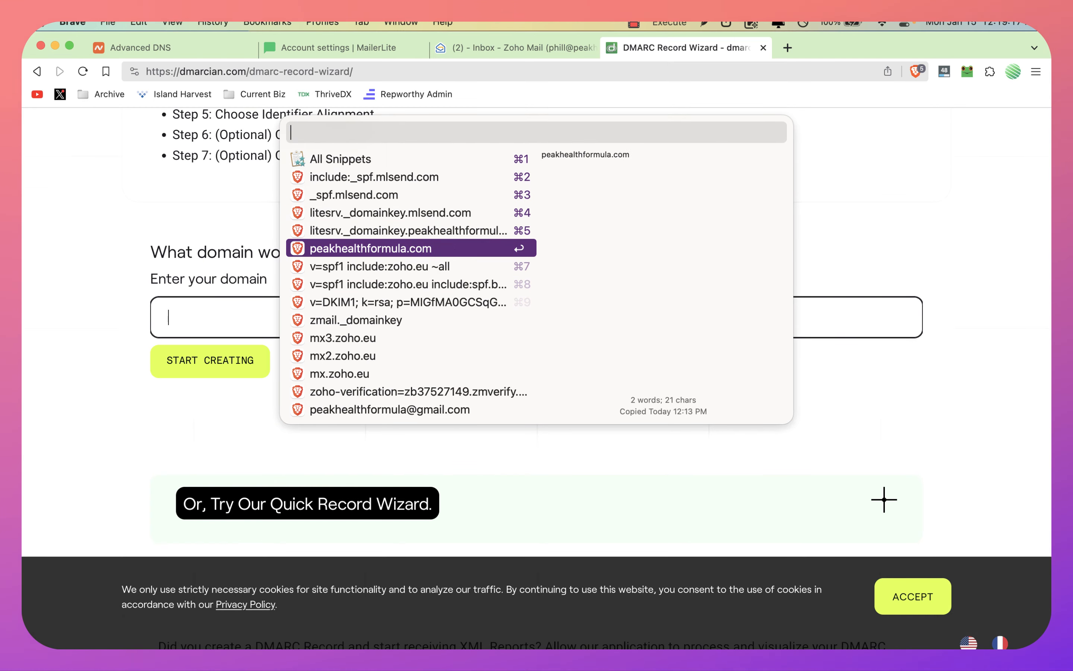
key("Return")
left_click(231, 363)
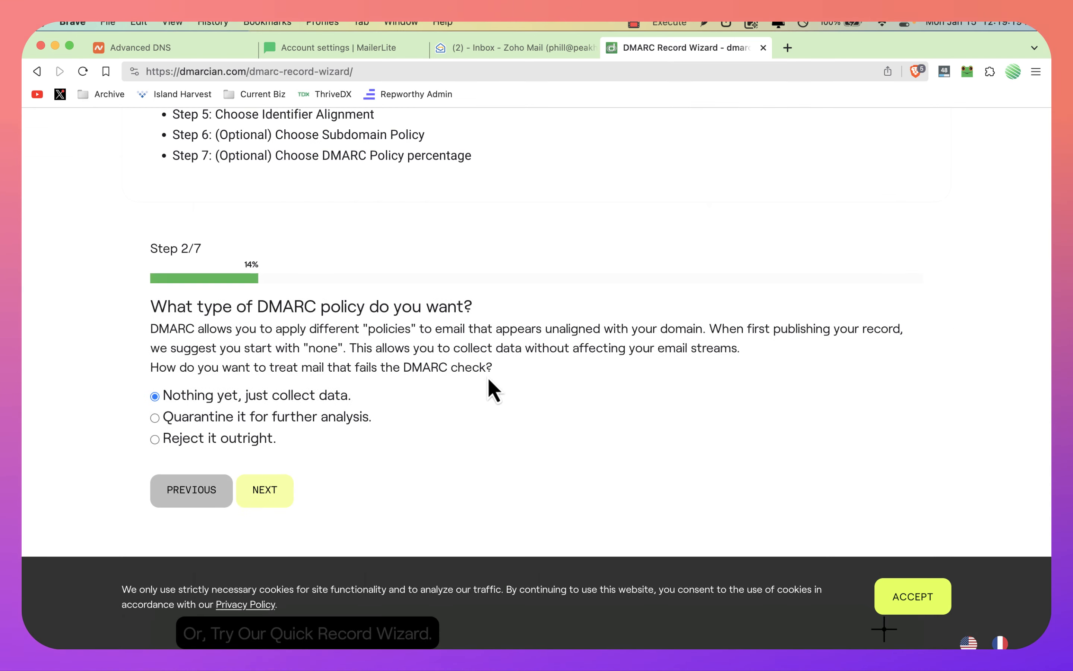
left_click(282, 493)
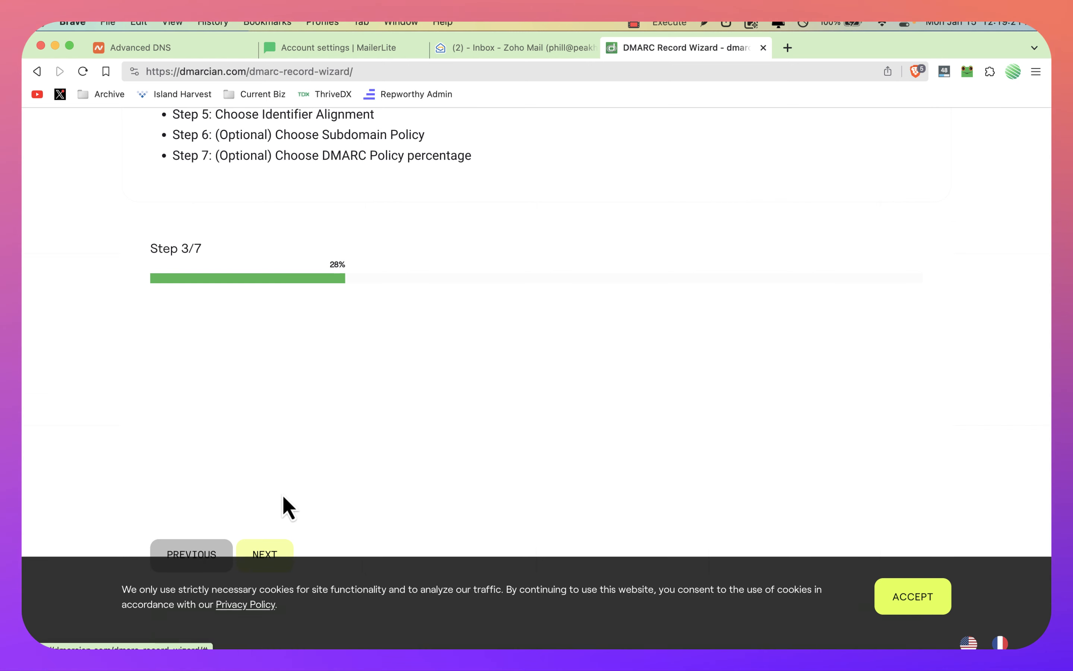
Step: Enter the domain owner's e-mail address at peakhealthformula.com as the recipient of the aggregate reports
scroll(275, 495, "down", 3)
left_click(272, 375)
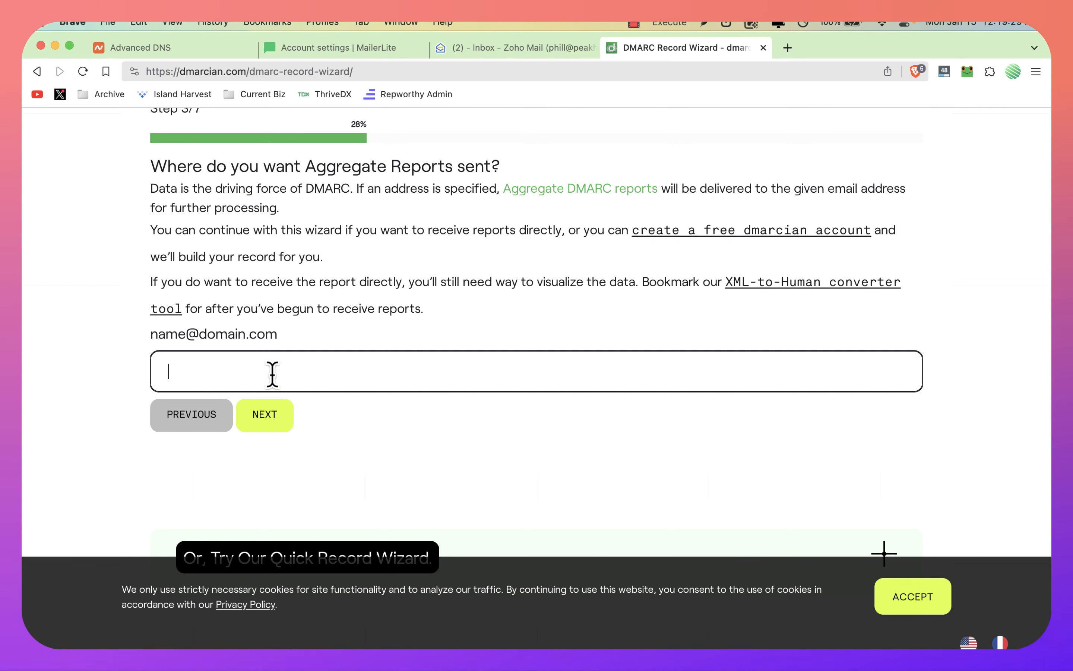
type("dmar")
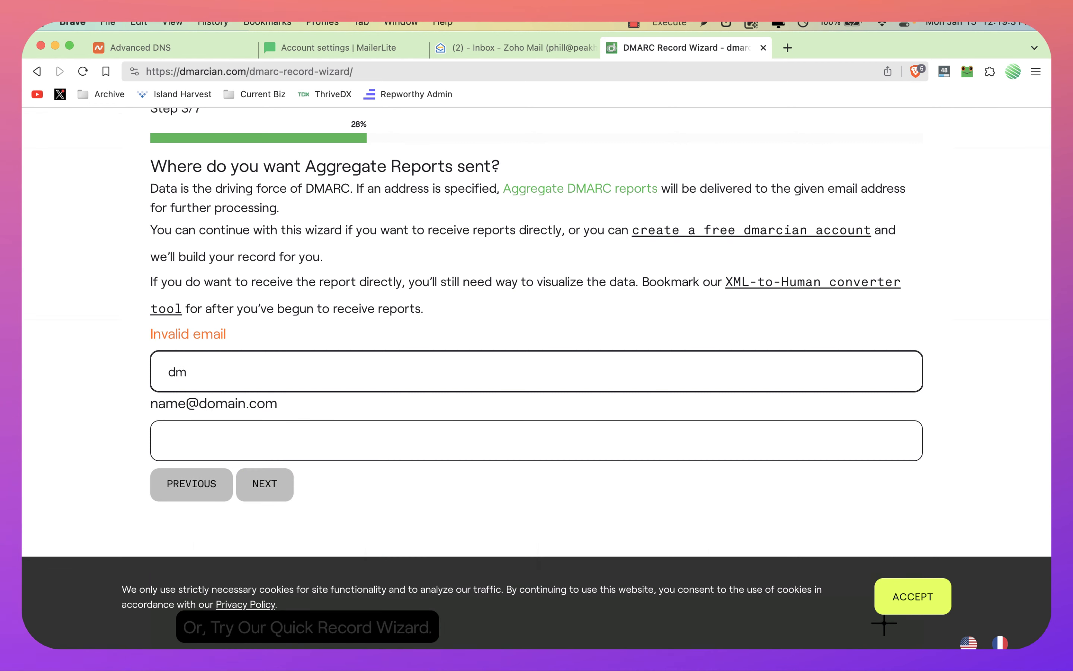
key("BackSpace")
key("BackSpace")
type("h")
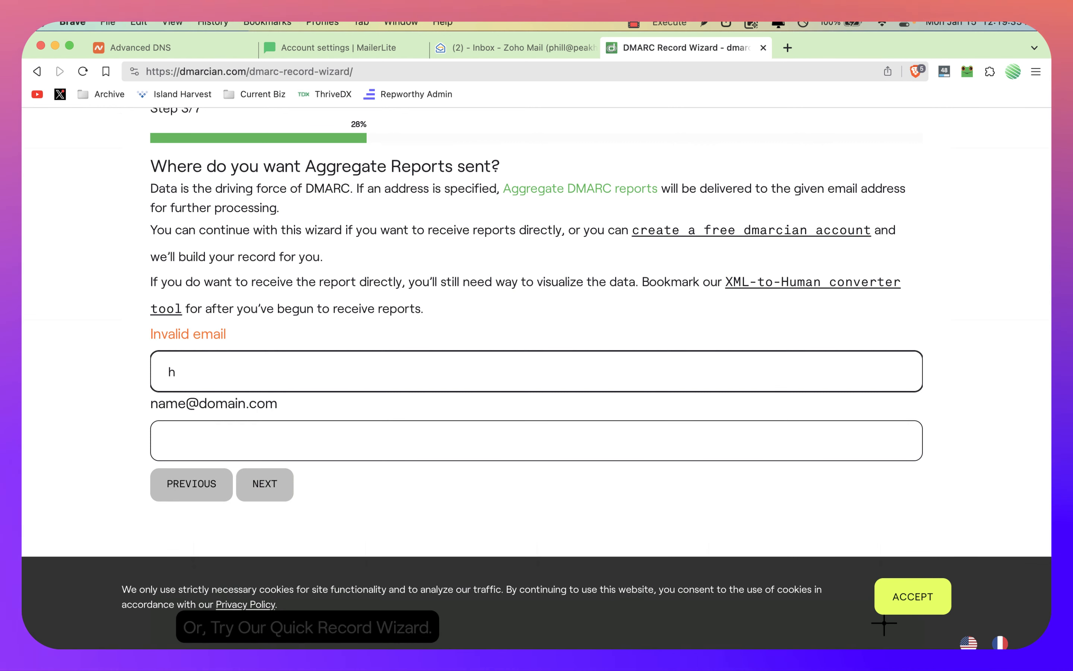
key("BackSpace")
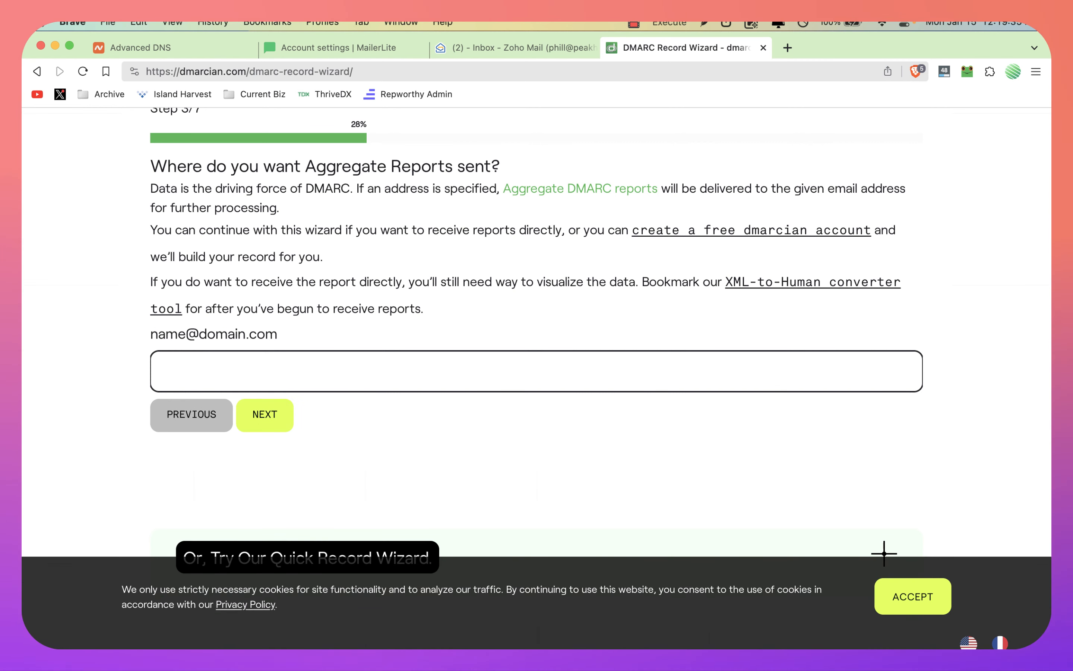
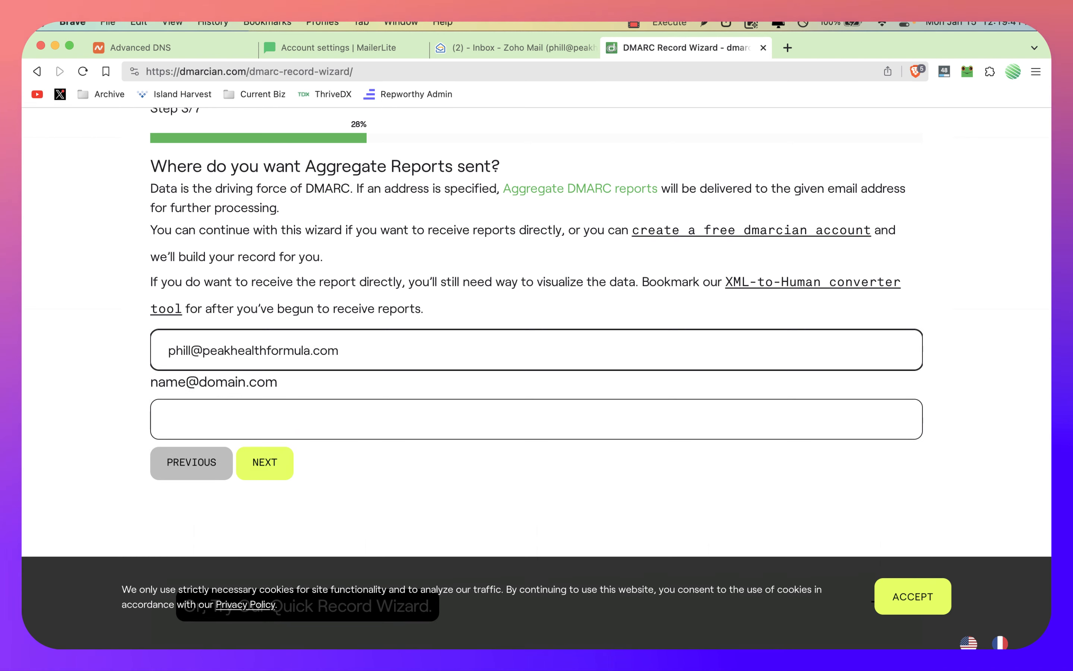
Step: Try to copy the aggregate report e-mail address into the second address field
left_click(336, 401)
triple_click(268, 353)
key("super+c")
left_click(220, 431)
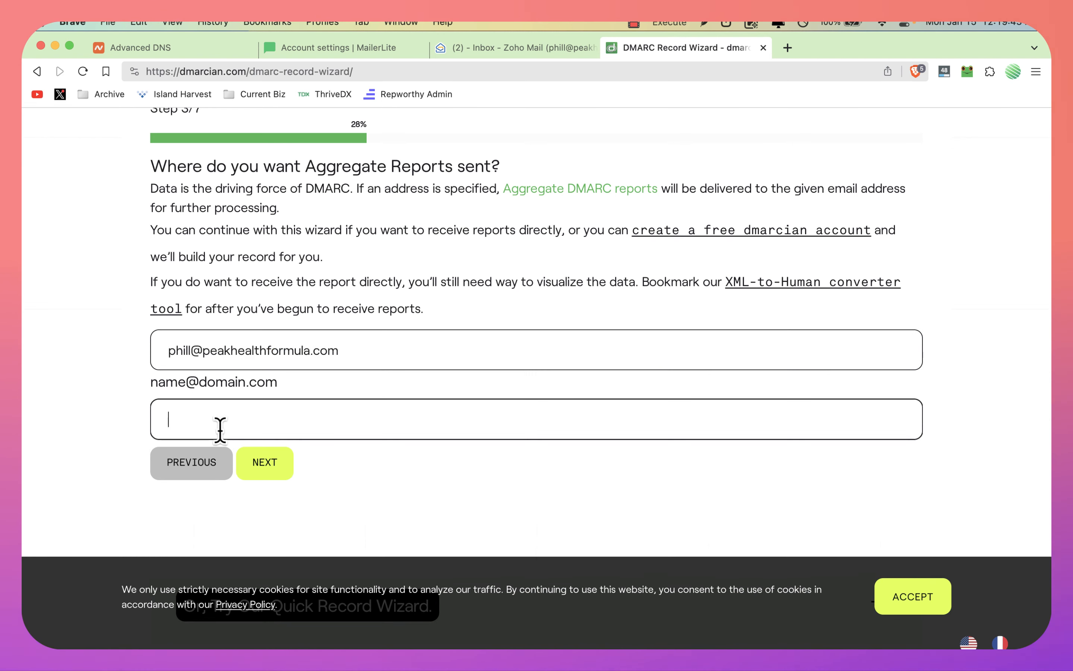
key("super+v")
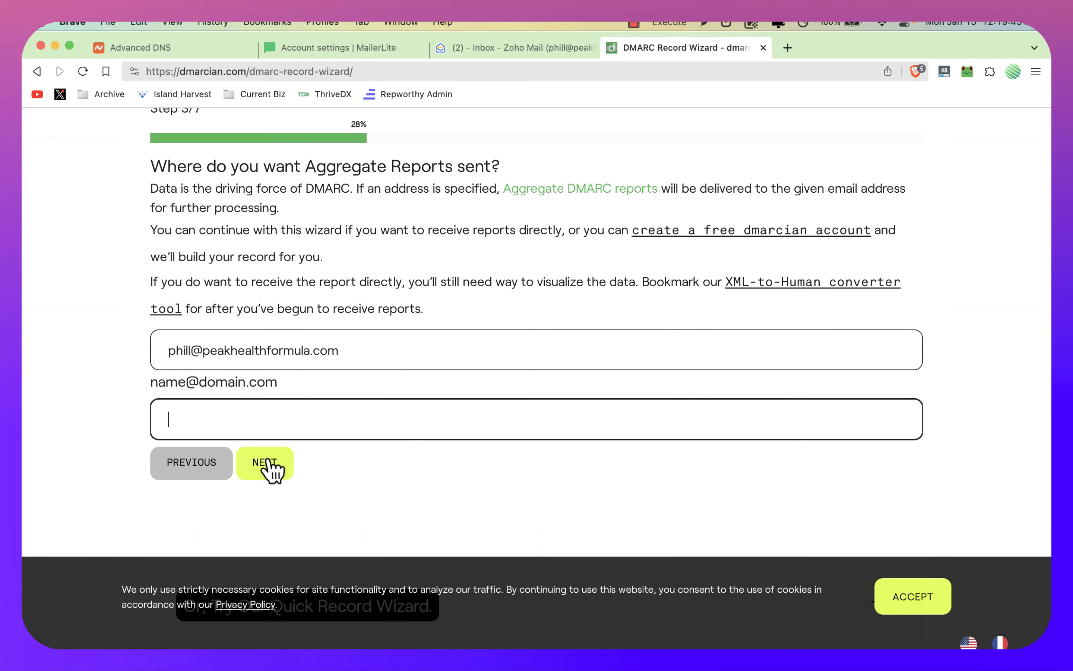
Step: Accept the aggregate report recipient, leave individual failure reports at No, and keep the default identifier alignment
left_click(270, 463)
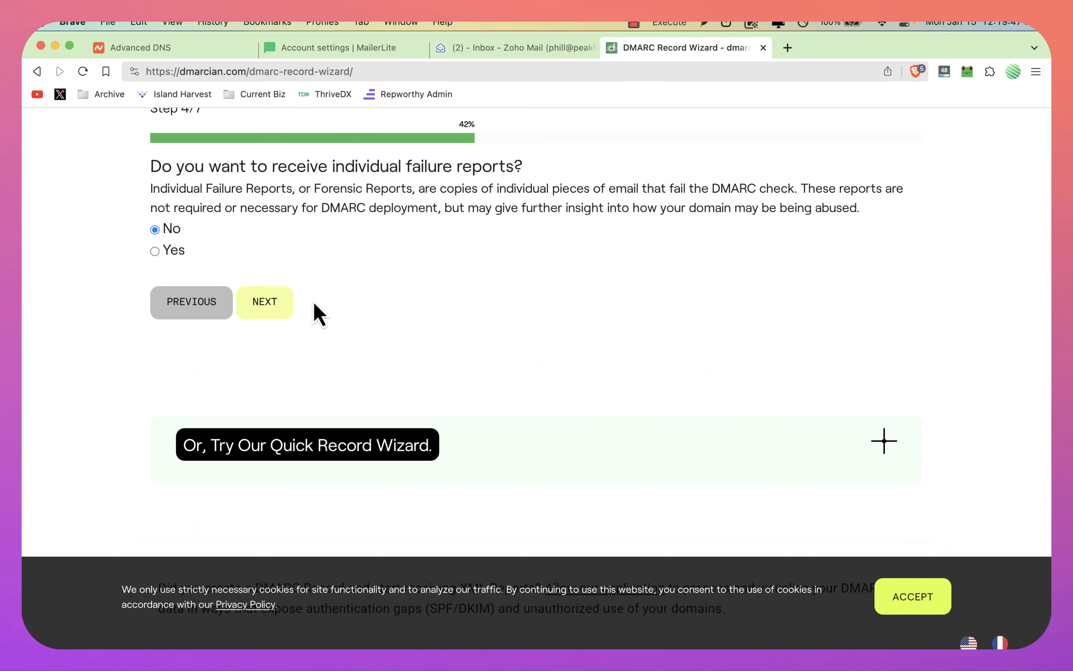
left_click(268, 308)
left_click(270, 319)
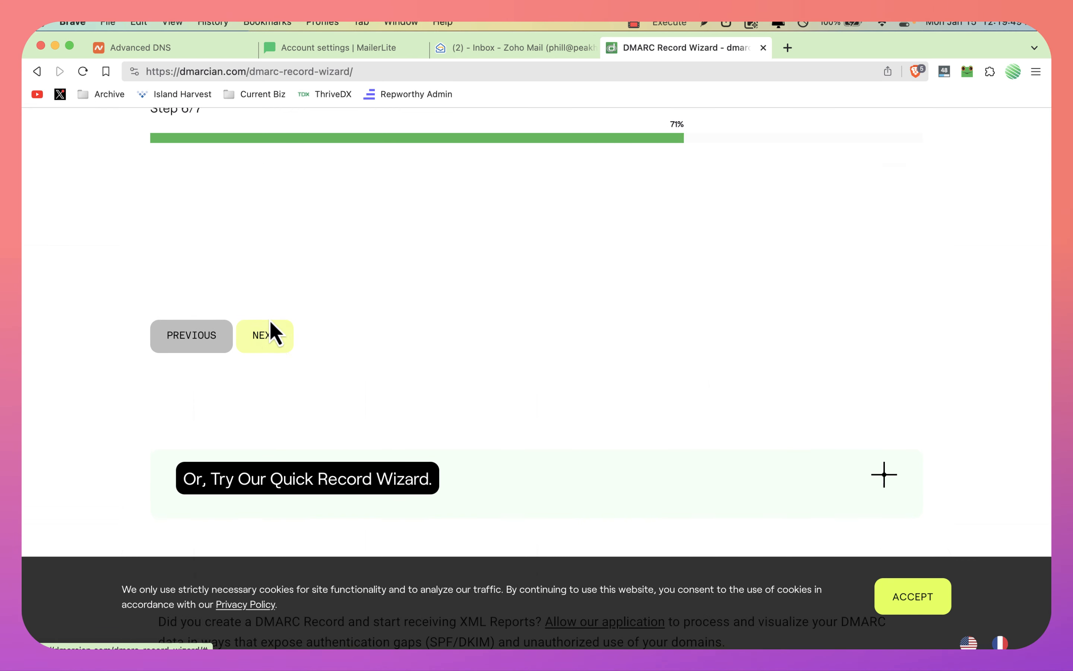
Step: Accept the remaining wizard settings and create the DMARC record with the policy applied to 100% of email
left_click(268, 335)
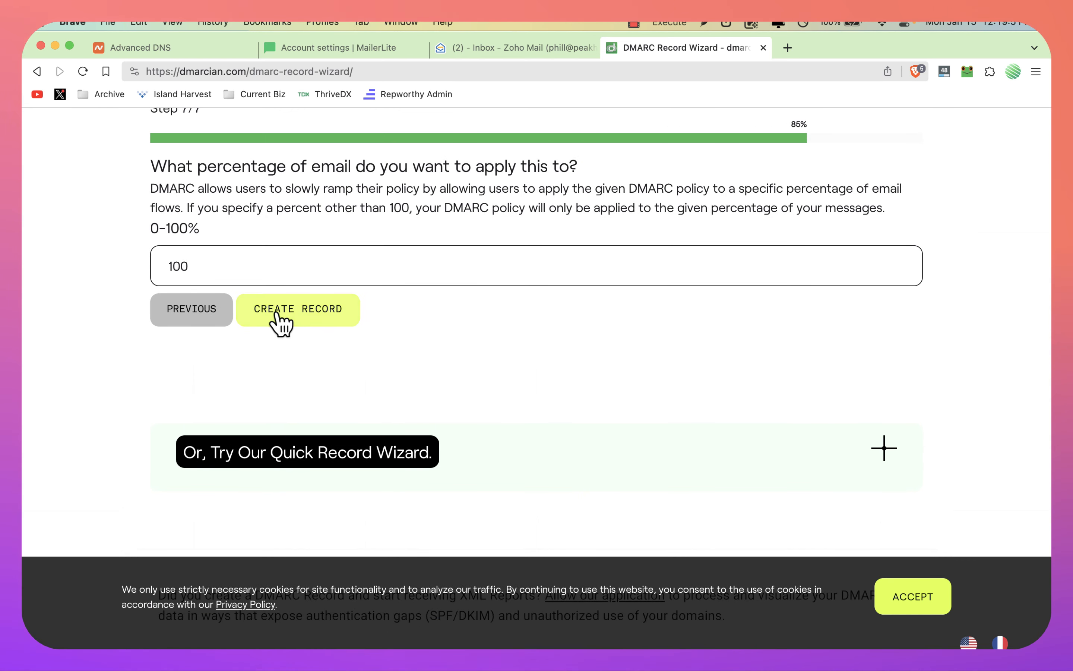
left_click(294, 313)
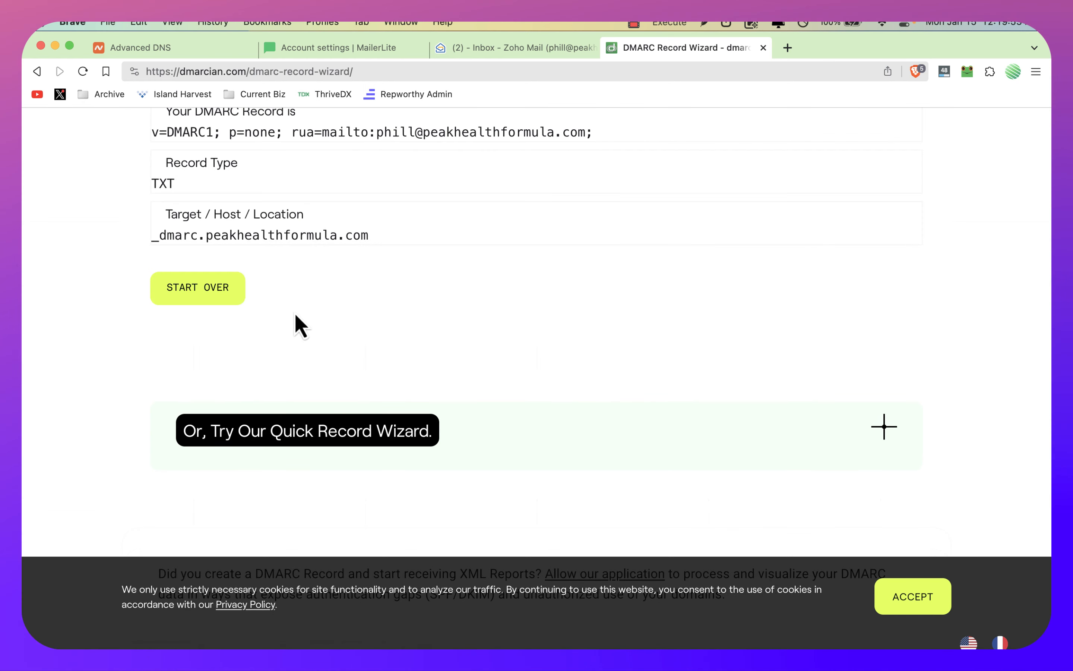
scroll(450, 266, "up", 1)
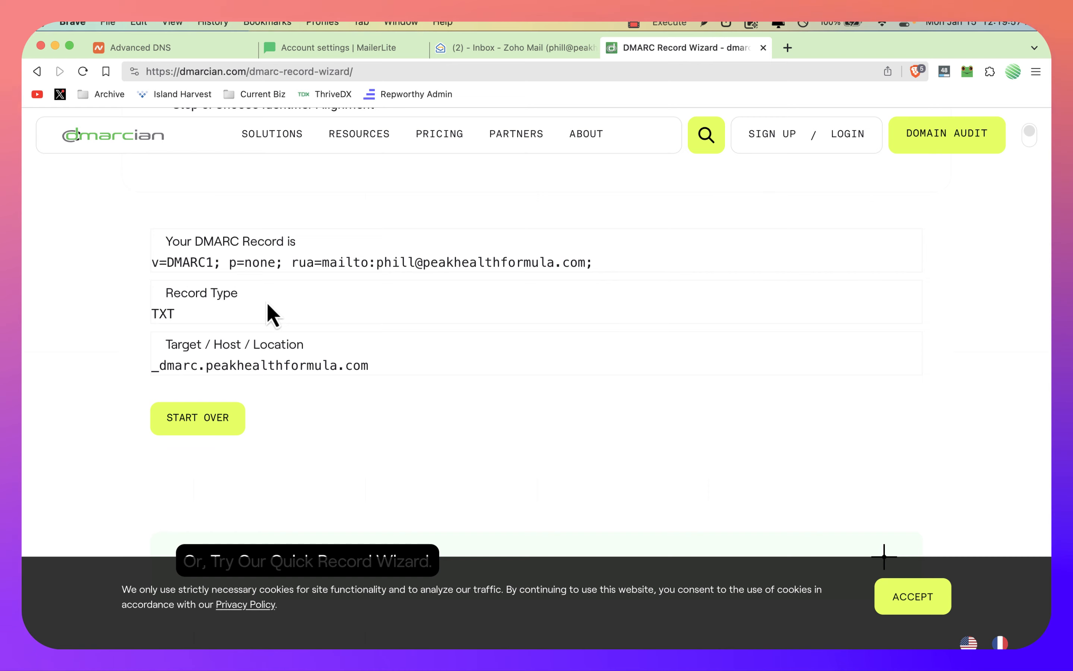
Step: Close the Zoho Mail inbox and place Namecheap's Advanced DNS page directly beside the DMARC Record Wizard page
key("ctrl+shift+Tab")
key("super+w")
key("ctrl+shift+Tab")
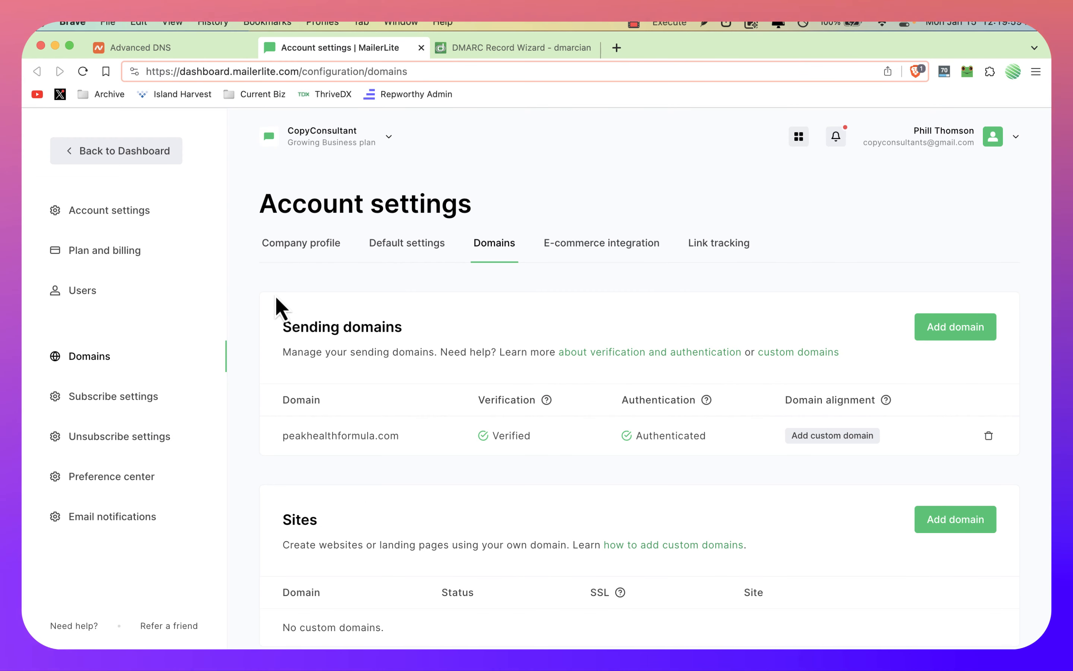
key("ctrl+shift+Tab")
left_click_drag(192, 53, 318, 67)
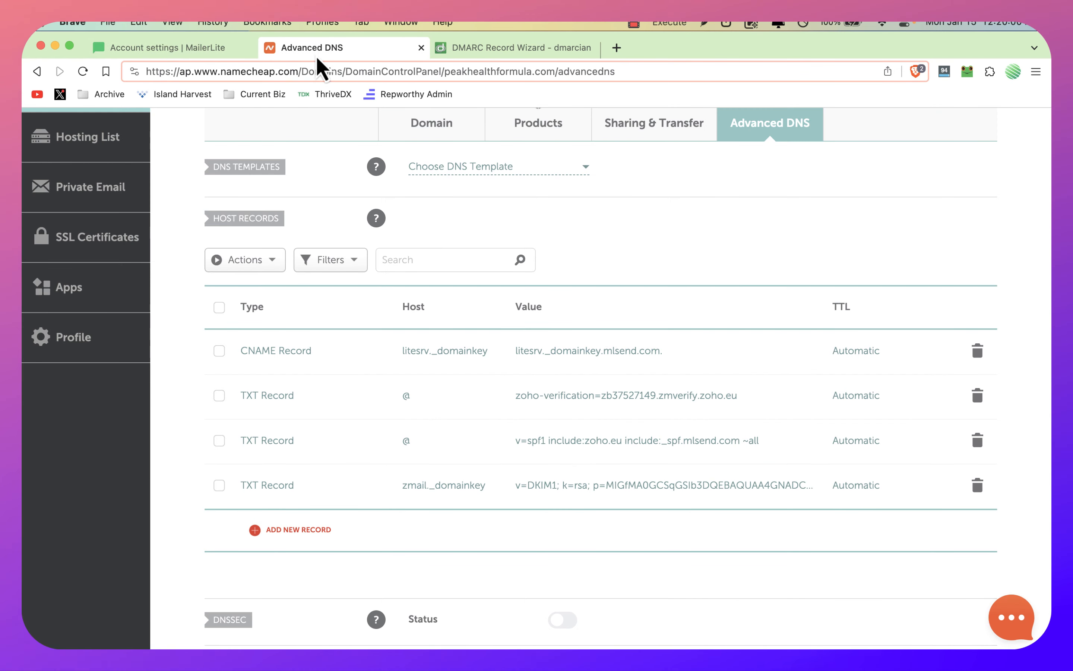
Step: Add a new TXT record to the domain's host records
left_click(294, 530)
scroll(310, 421, "down", 2)
left_click(296, 408)
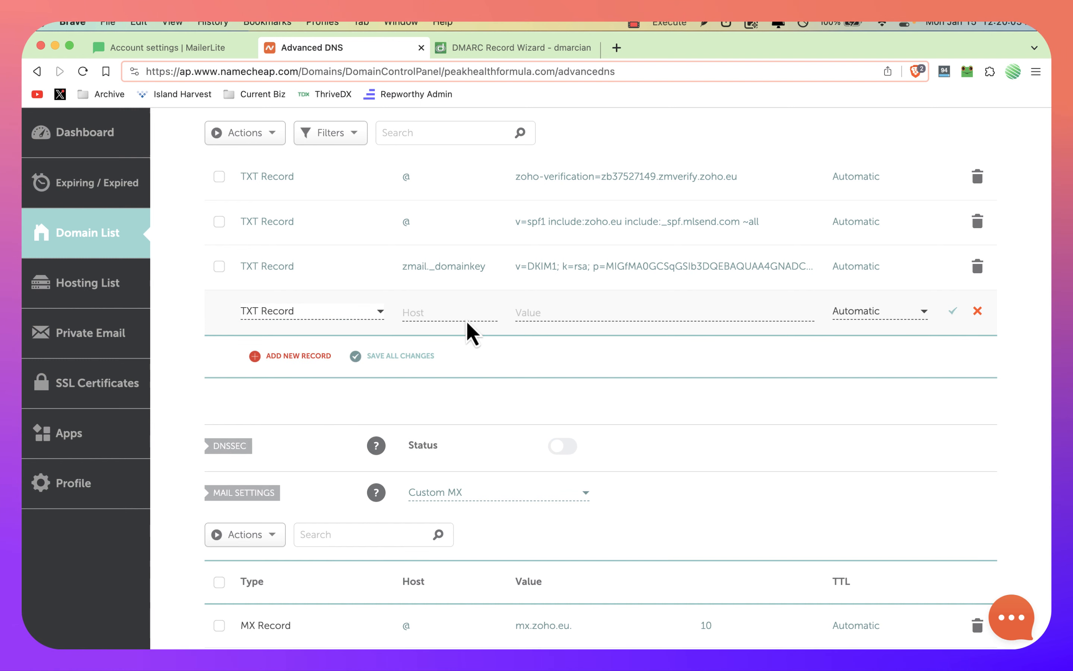
Step: Copy only "_dmarc" from dmarcian's target host, without the domain name, into the new TXT record's host in Namecheap
left_click(443, 310)
key("ctrl+Tab")
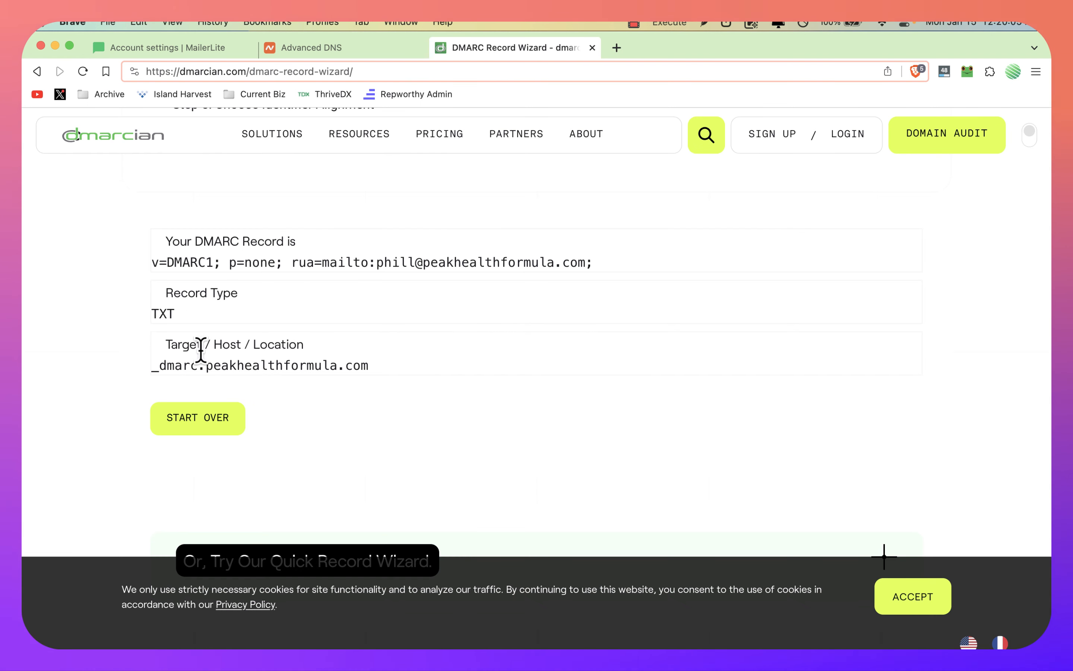
triple_click(199, 370)
left_click(216, 376)
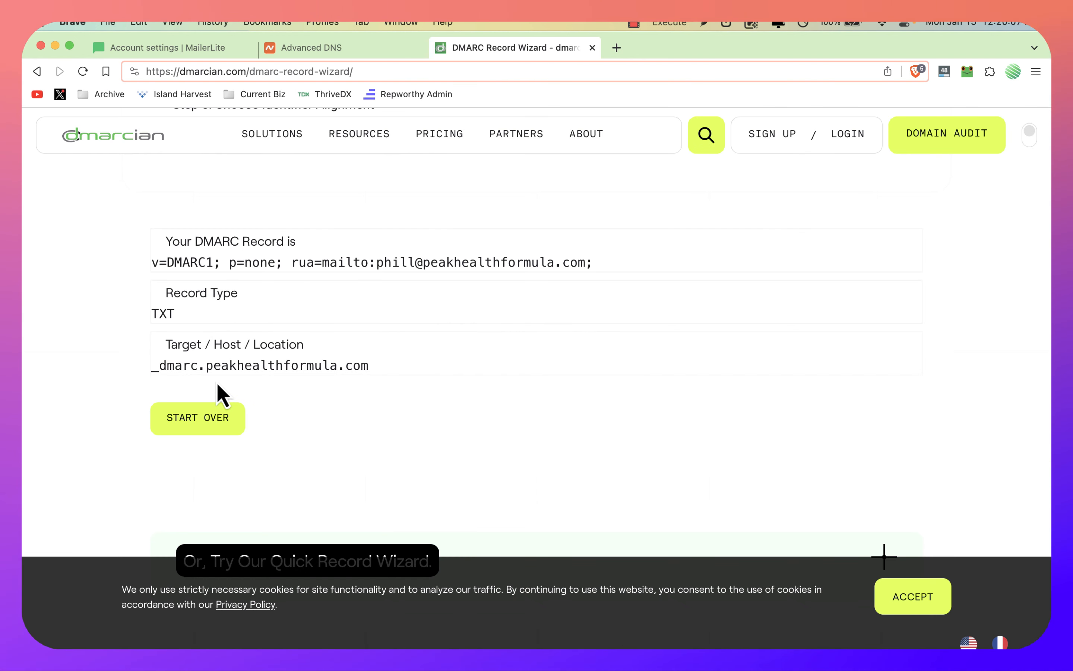
left_click_drag(201, 364, 365, 361)
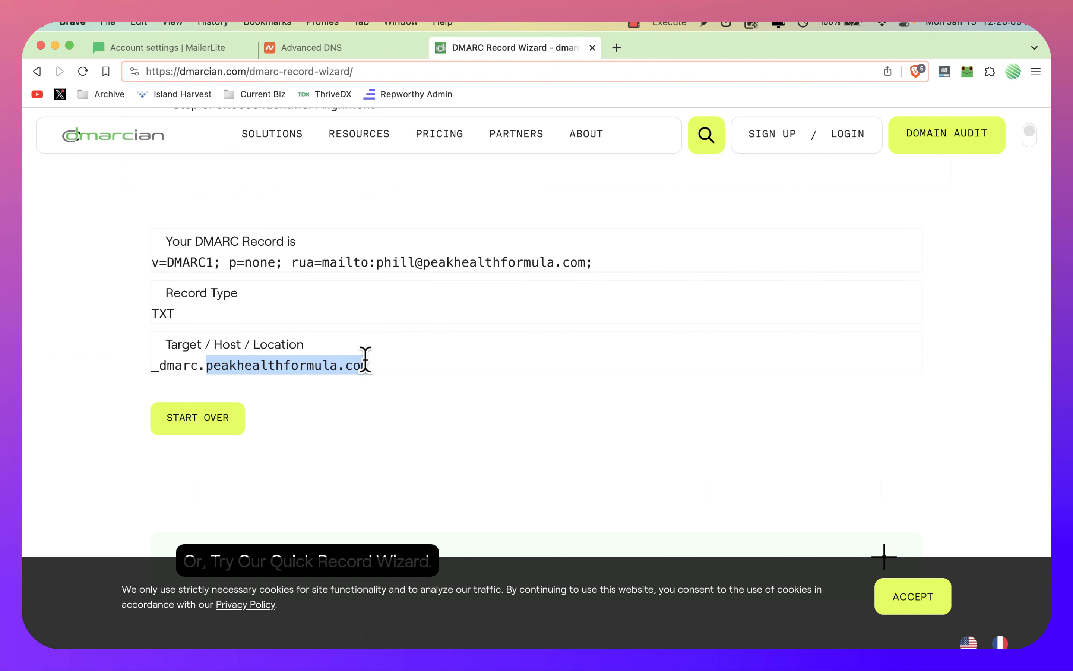
left_click(365, 361)
left_click_drag(200, 365, 149, 364)
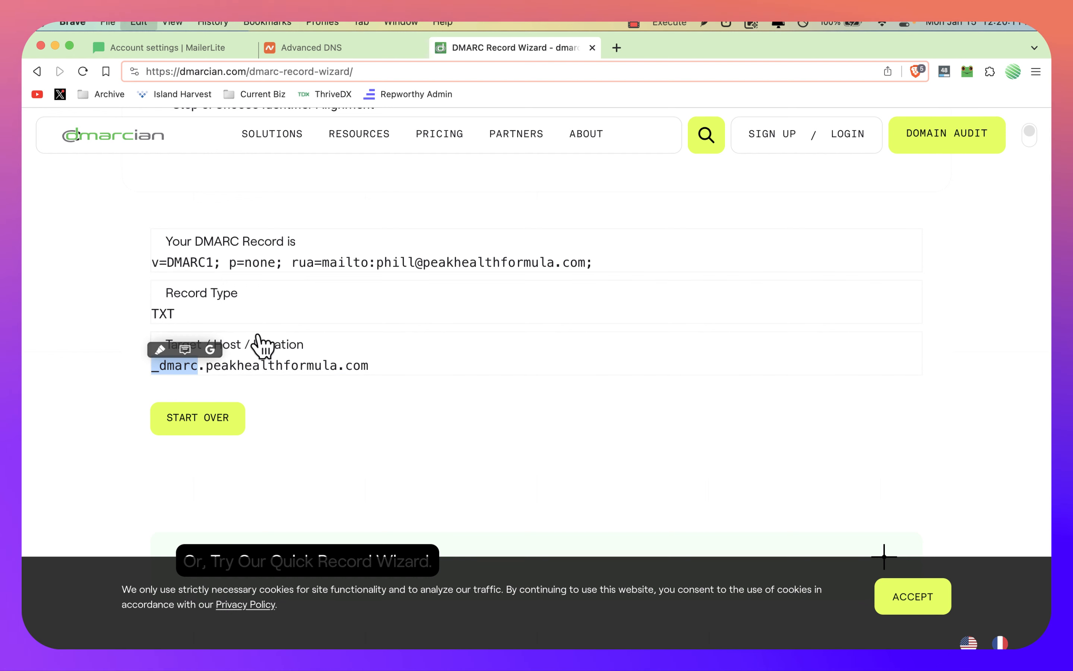
key("super+c")
key("ctrl+shift+Tab")
key("super+v")
Step: Copy the full generated DMARC record from dmarcian into the _dmarc TXT record's value in Namecheap and save the record
key("ctrl+Tab")
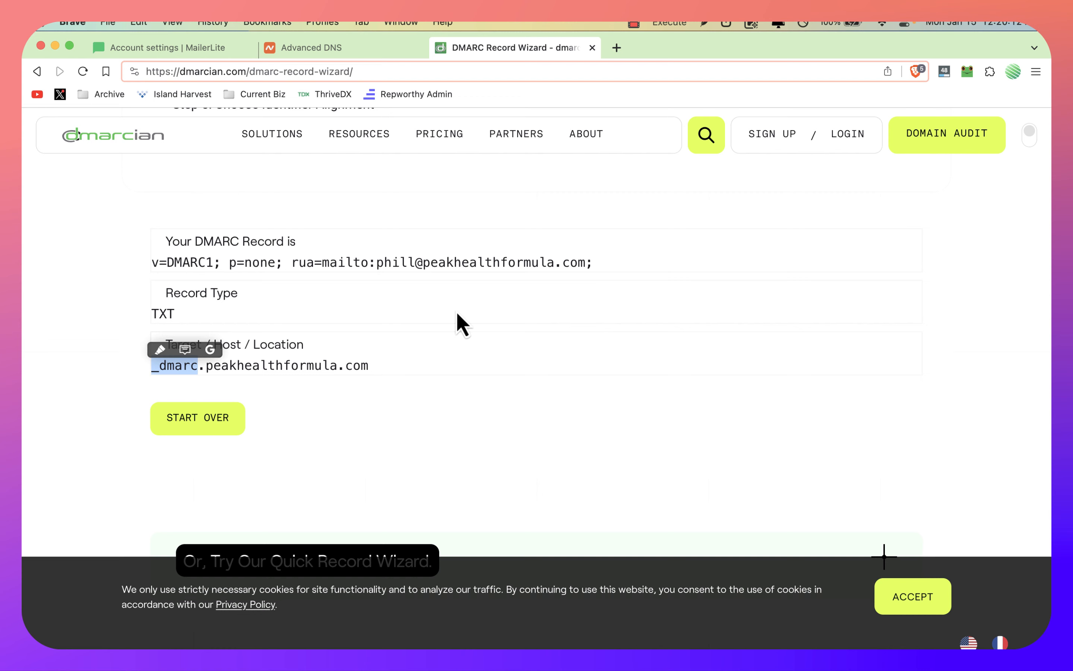
triple_click(260, 262)
key("super+c")
key("ctrl+shift+Tab")
left_click(547, 309)
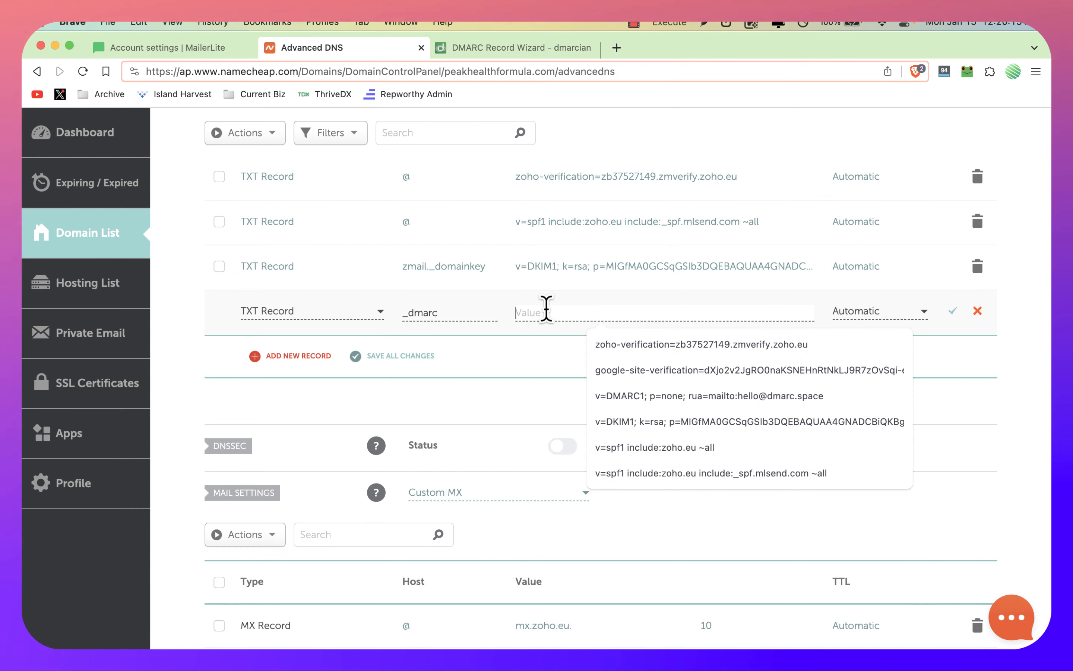
key("super+v")
left_click(955, 309)
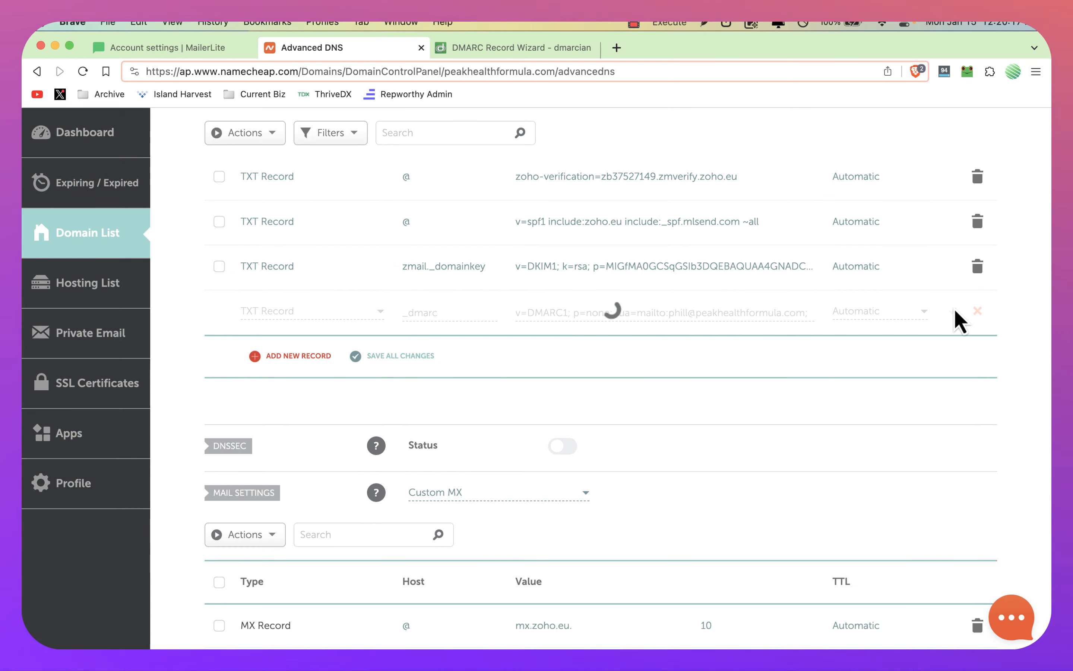
scroll(955, 311, "up", 3)
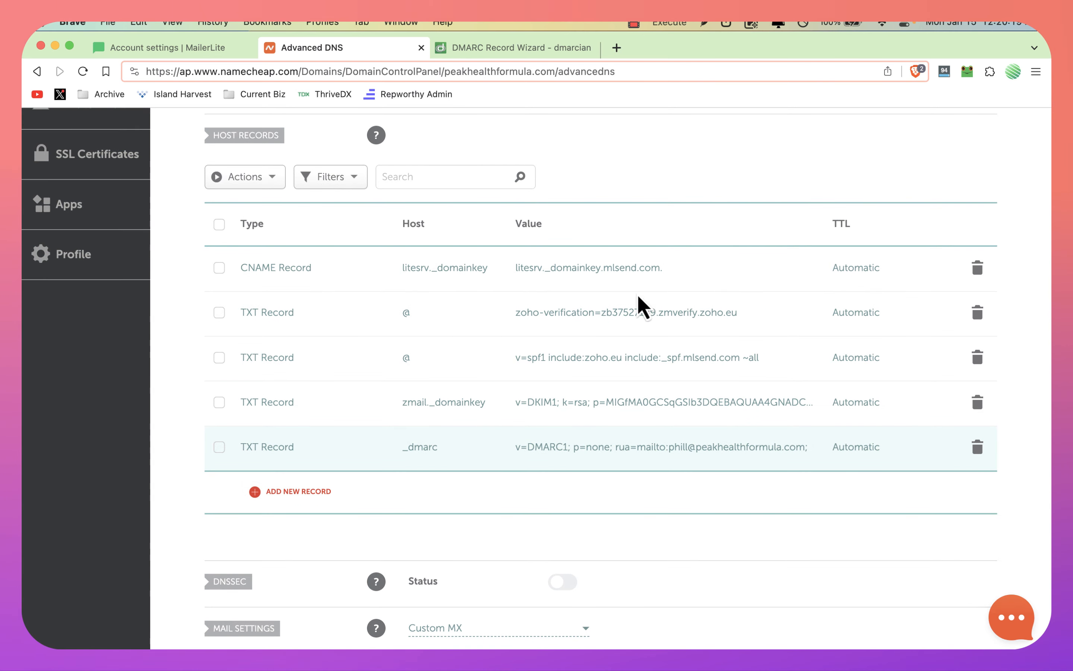
Step: Check peakhealthformula.com's verification and authentication in MailerLite's sending domains, and return to the generated record in dmarcian
key("ctrl+shift+Tab")
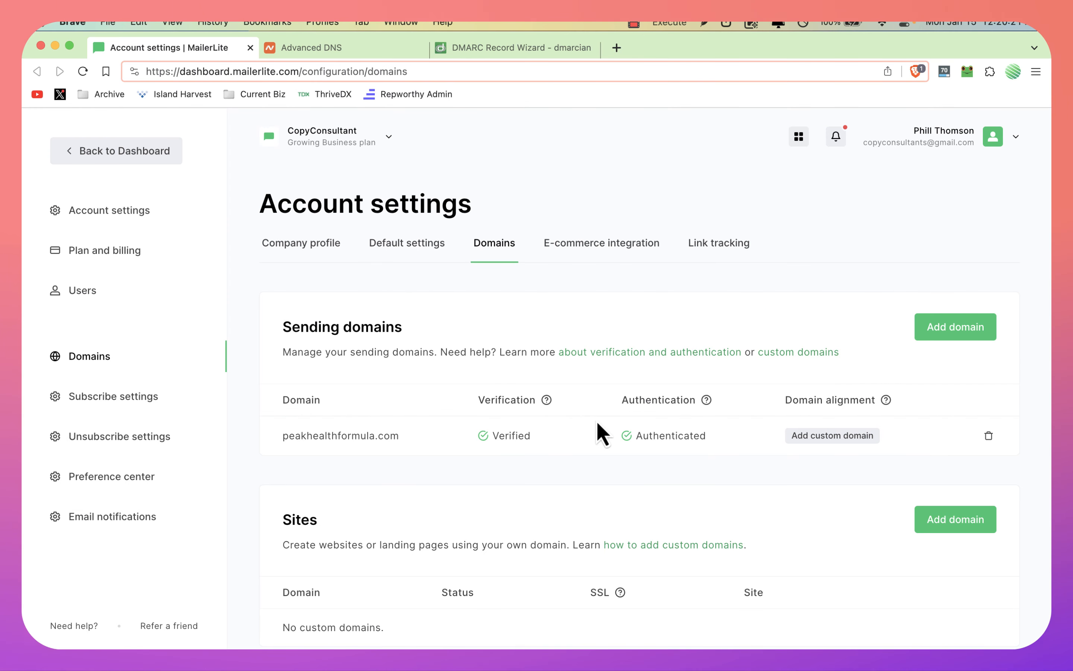
scroll(546, 417, "down", 1)
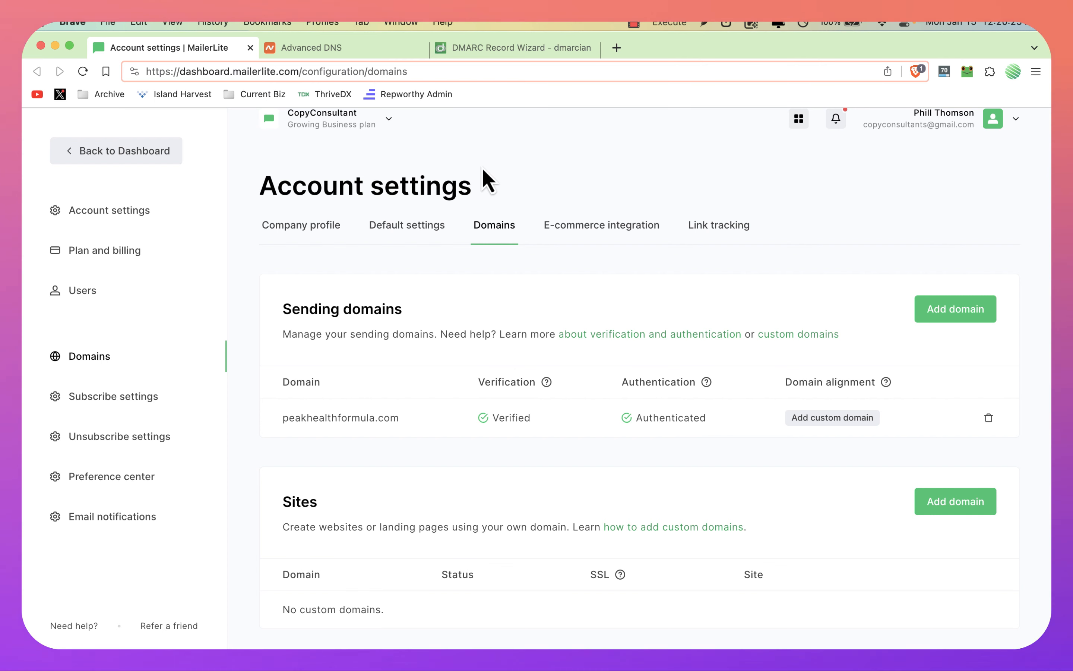
key("ctrl+Tab")
key("ctrl+Tab")
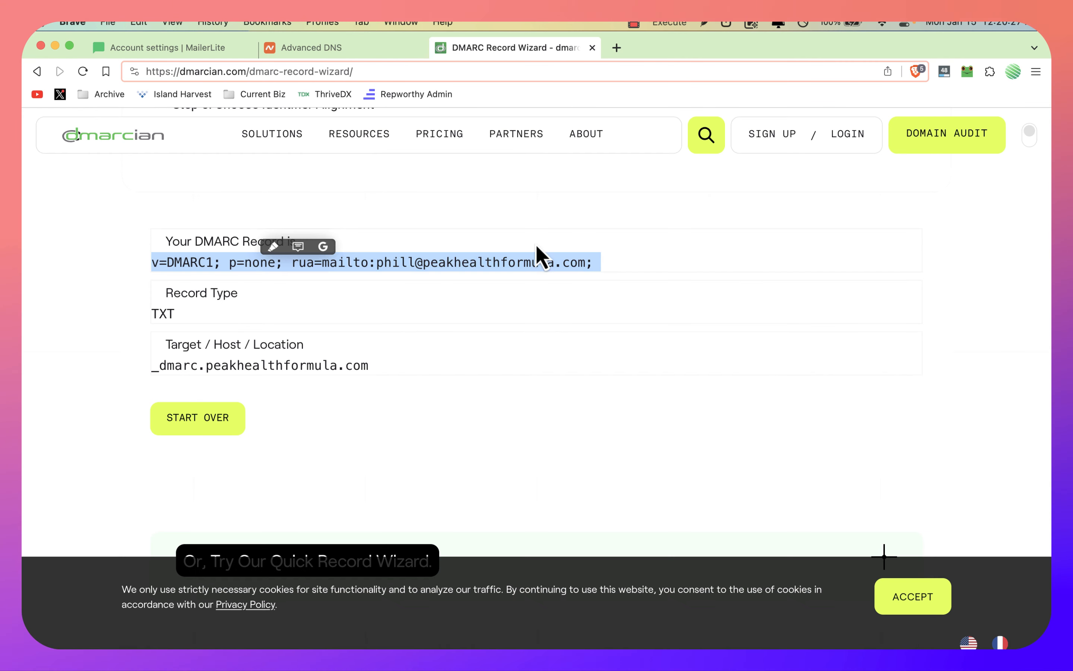